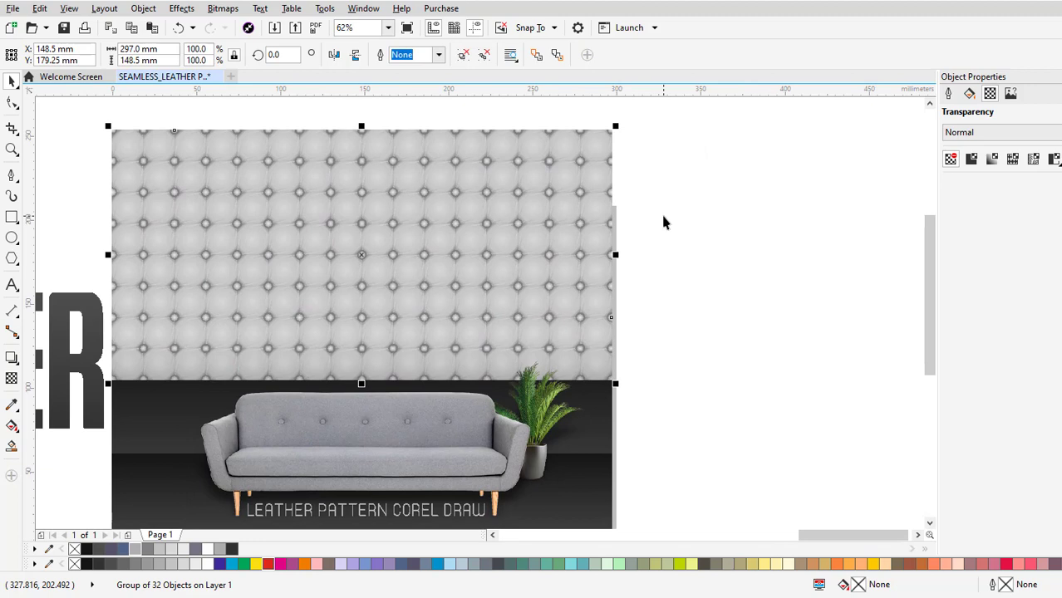
# Ungroup the leather wall pattern behind the sofa and move its upper-right tile off the page for a closer look.
pyautogui.press('t')
pyautogui.rightClick(587, 210)
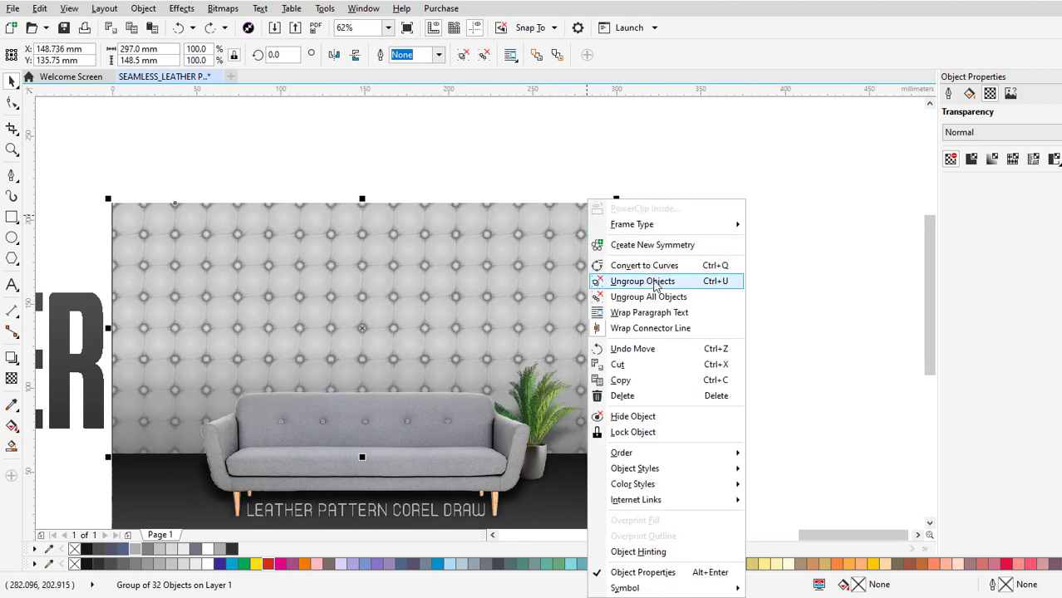
pyautogui.click(656, 281)
pyautogui.click(568, 233)
pyautogui.moveTo(590, 214); pyautogui.dragTo(683, 214)
pyautogui.scroll(2, 703, 241)
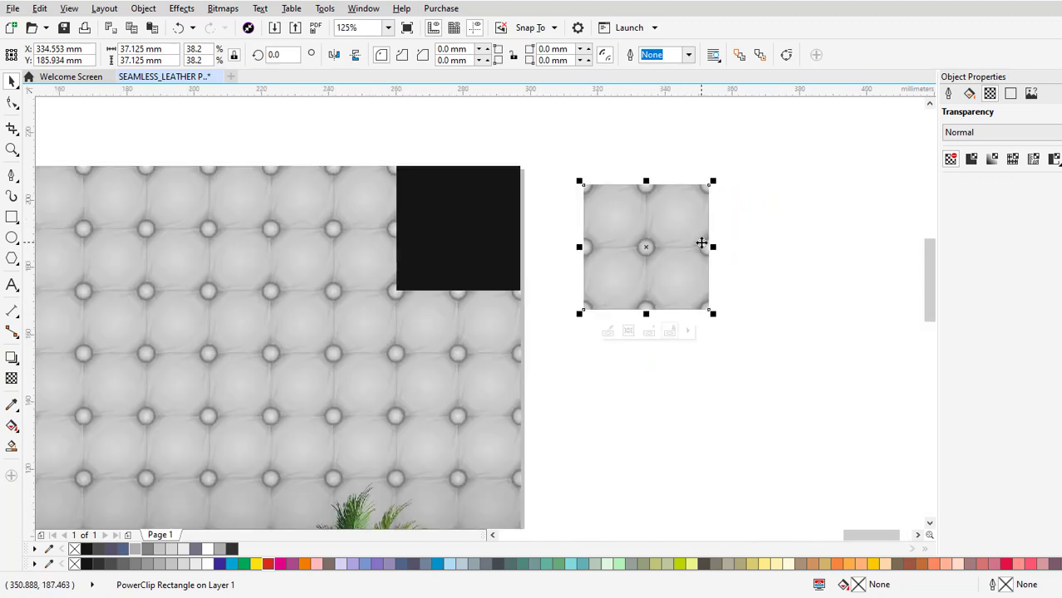
pyautogui.scroll(2, 701, 242)
pyautogui.scroll(1, 644, 226)
pyautogui.moveTo(600, 223); pyautogui.dragTo(617, 195)
pyautogui.moveTo(661, 344); pyautogui.dragTo(658, 280)
pyautogui.scroll(-1, 601, 326)
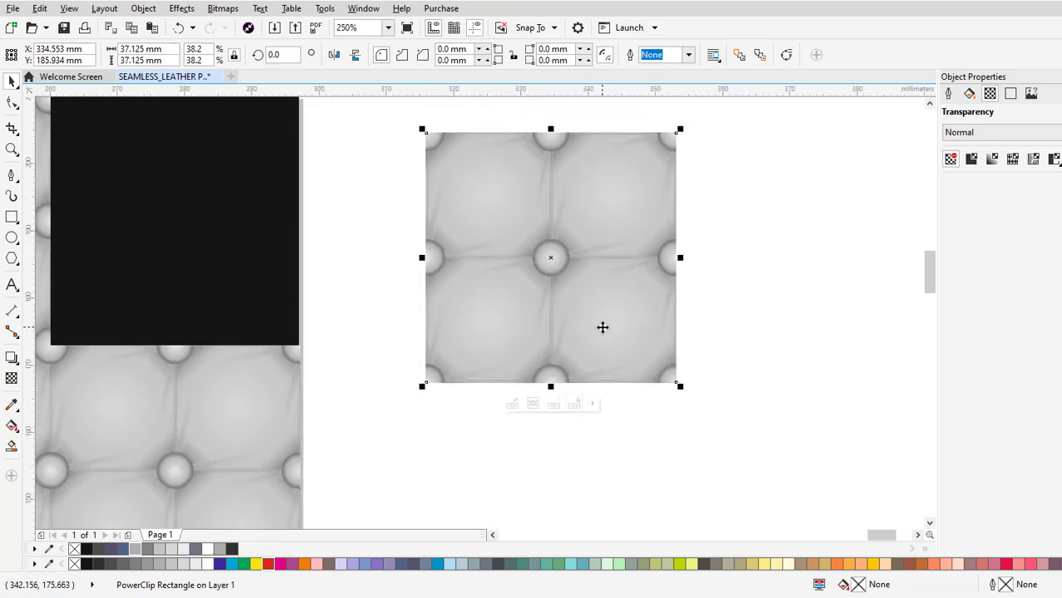
# Undo moving the pattern tile and ungrouping the wall pattern.
pyautogui.click(738, 349)
pyautogui.hotkey('ctrl', 'z')
pyautogui.hotkey('ctrl', 'z')
pyautogui.hotkey('ctrl', 'z')
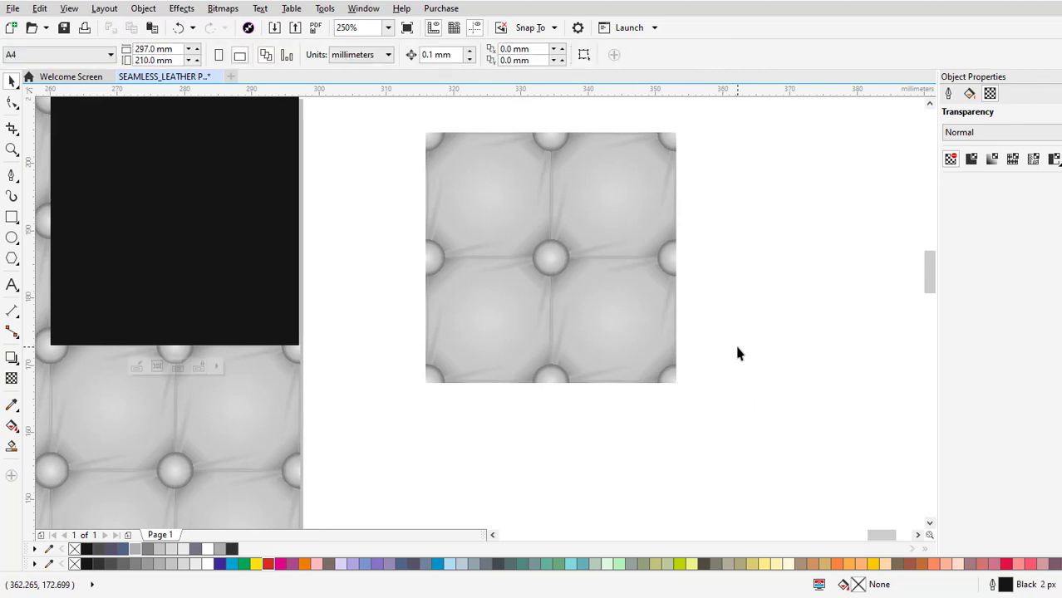
pyautogui.scroll(-1, 510, 347)
pyautogui.scroll(-1, 579, 315)
pyautogui.moveTo(420, 324); pyautogui.dragTo(626, 204)
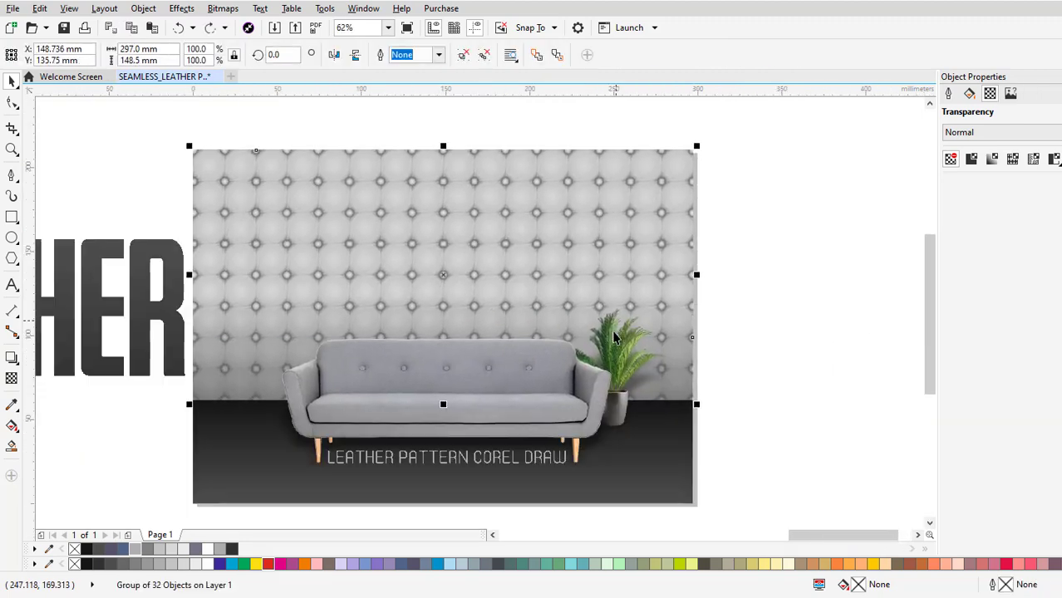
pyautogui.hotkey('ctrl', 'z')
# Add a second page to the document and draw a square about 72 mm wide near its centre.
pyautogui.click(774, 308)
pyautogui.moveTo(547, 324); pyautogui.dragTo(590, 306)
pyautogui.click(129, 537)
pyautogui.click(12, 217)
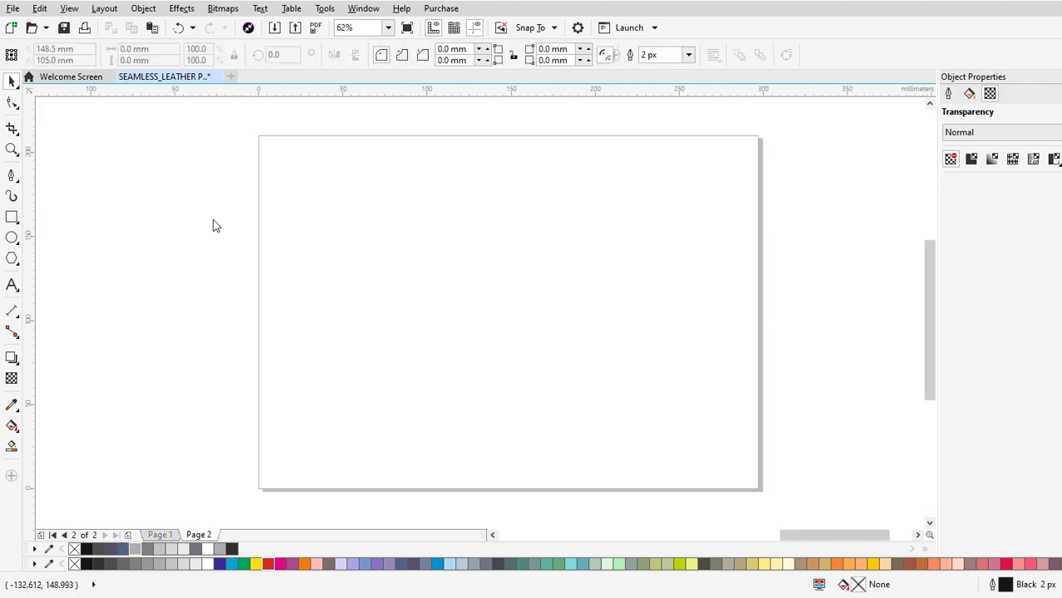
pyautogui.moveTo(421, 245); pyautogui.dragTo(542, 366)
# Set the square's width and height to 50 mm.
pyautogui.click(141, 49)
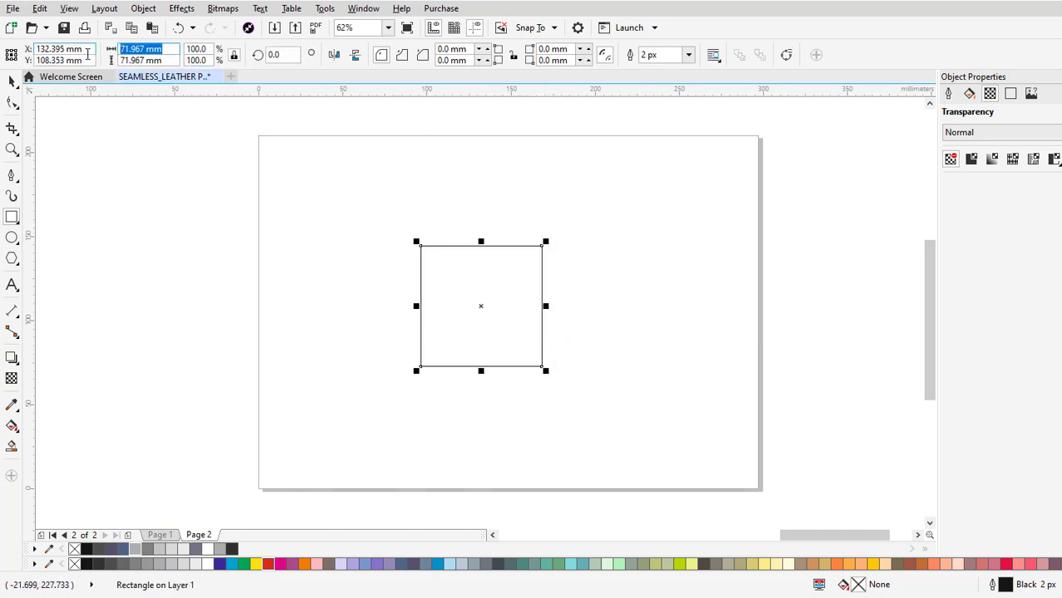
pyautogui.write('50')
pyautogui.press('Return')
pyautogui.click(11, 81)
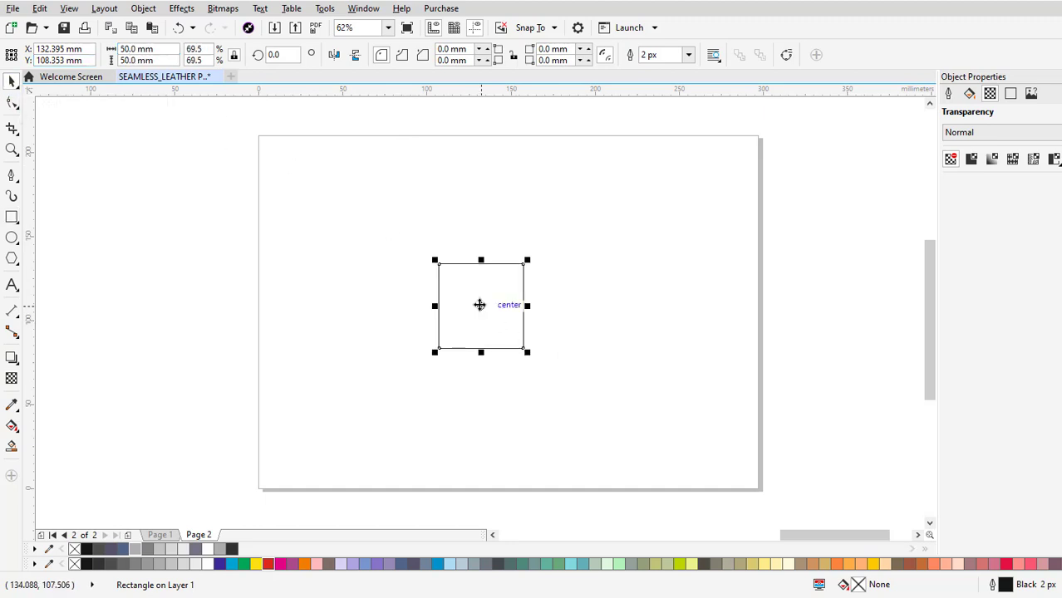
# Fill the square with 40% Black and turn it into an elliptical fountain fill with a light grey centre.
pyautogui.scroll(2, 470, 314)
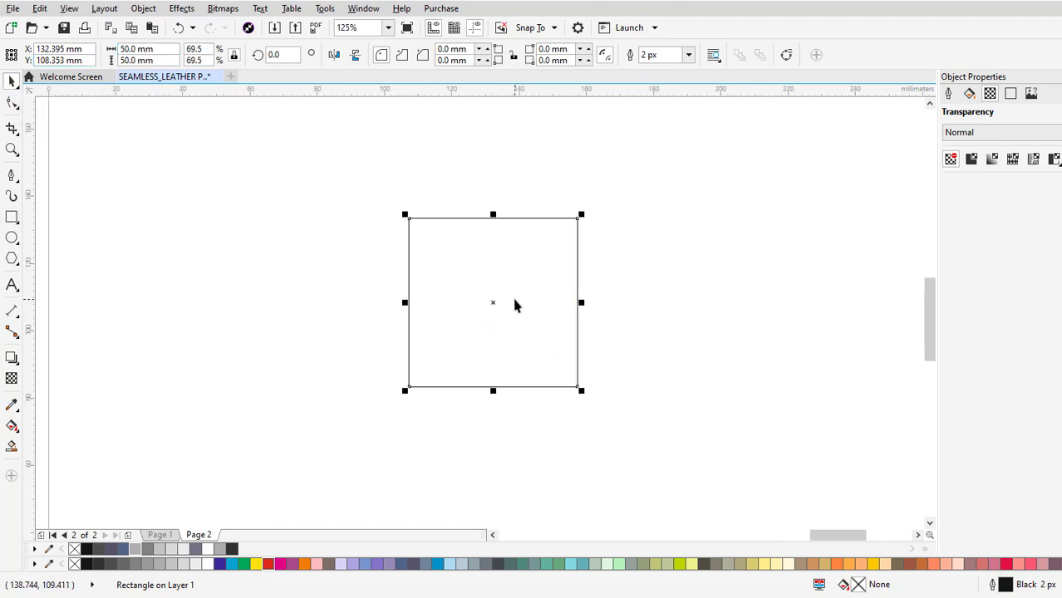
pyautogui.moveTo(500, 308); pyautogui.dragTo(559, 298)
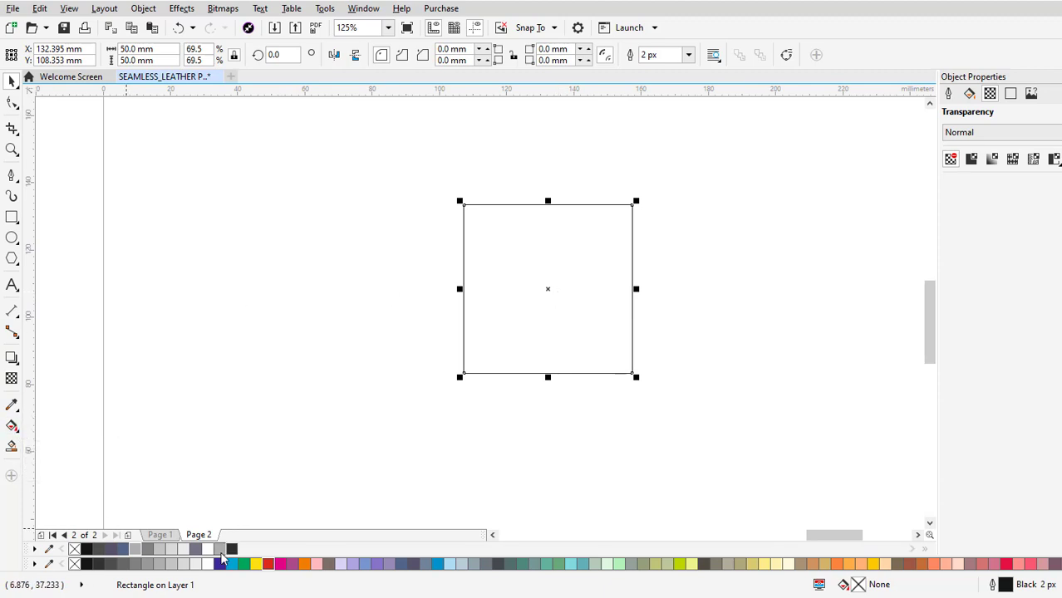
pyautogui.click(136, 551)
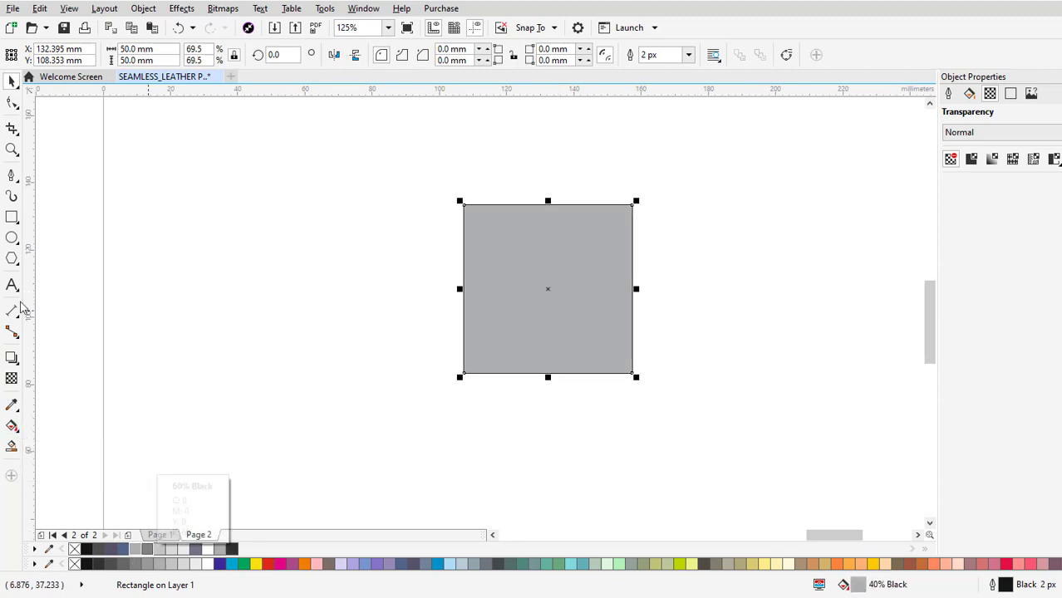
pyautogui.click(11, 425)
pyautogui.moveTo(468, 376); pyautogui.dragTo(632, 205)
pyautogui.click(206, 54)
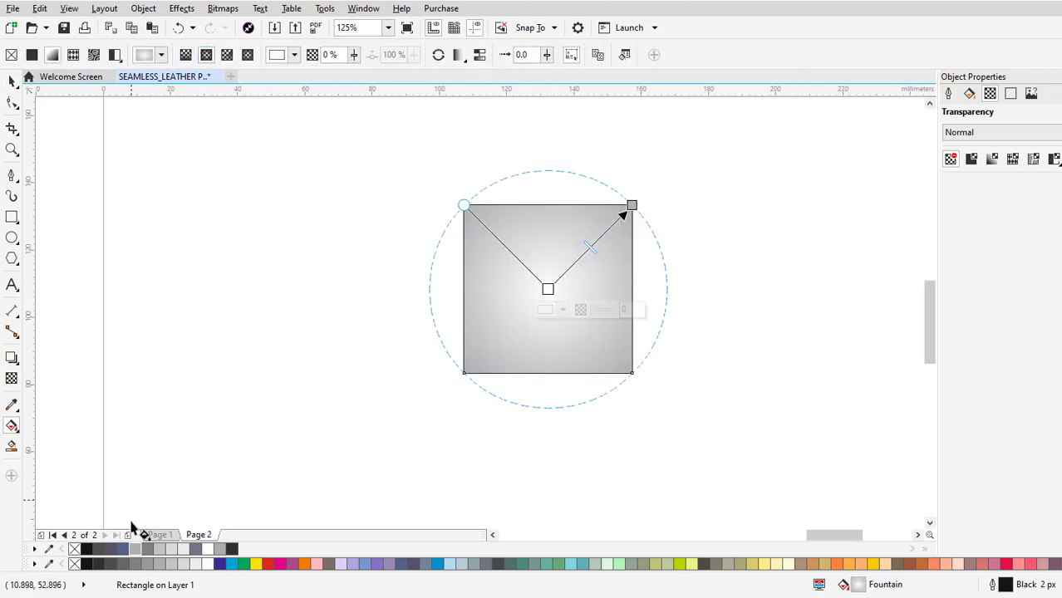
pyautogui.click(170, 550)
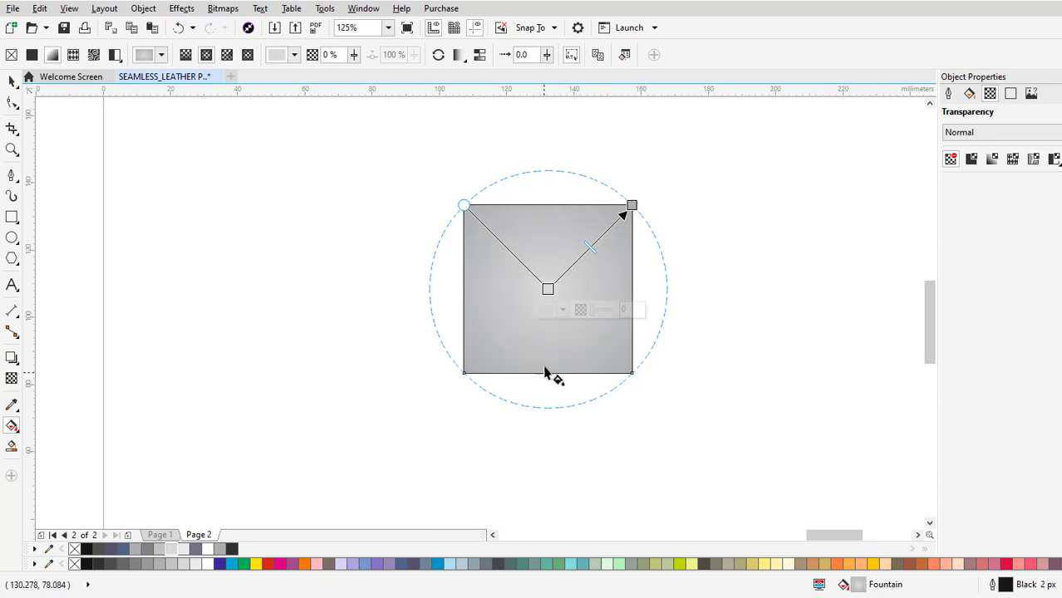
# Add a light grey intermediate colour node to the square's fountain fill and shift it outward to the 33% position.
pyautogui.doubleClick(585, 255)
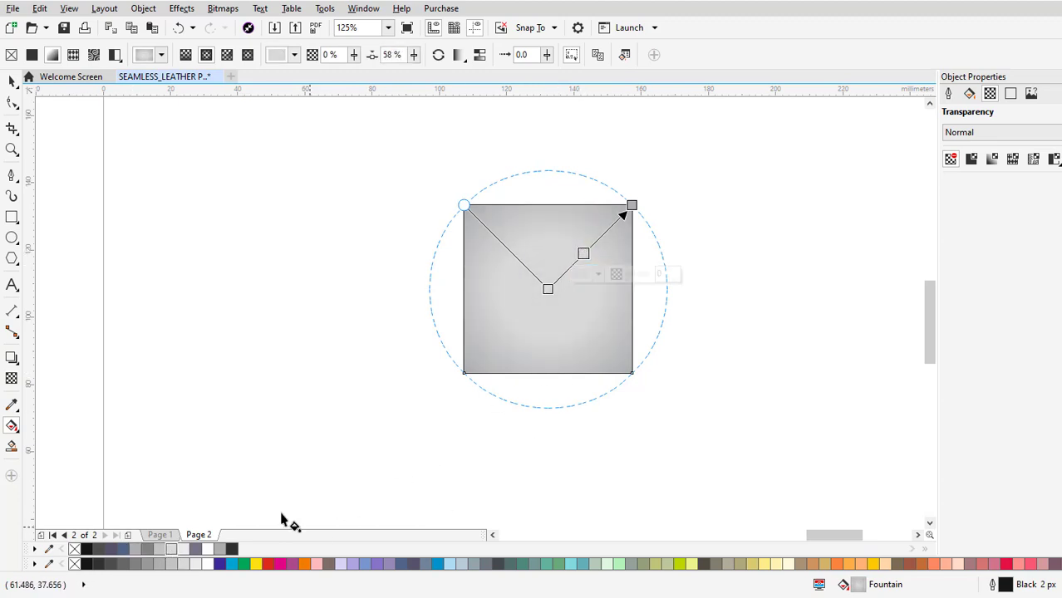
pyautogui.moveTo(584, 247); pyautogui.dragTo(604, 233)
pyautogui.hotkey('ctrl', 'z')
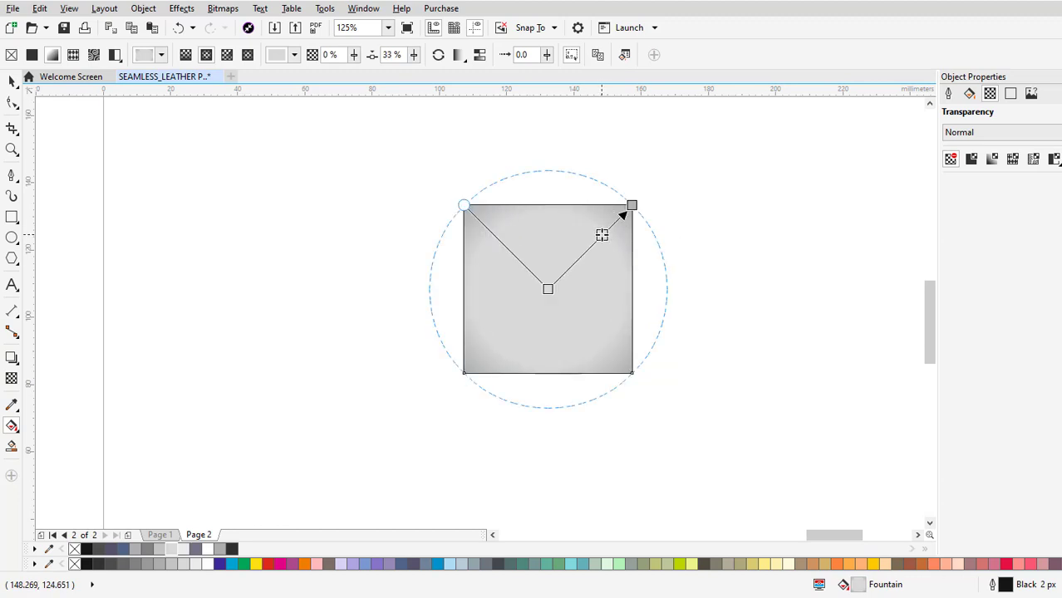
# Remove the outline from the gradient square and deselect it.
pyautogui.press('space')
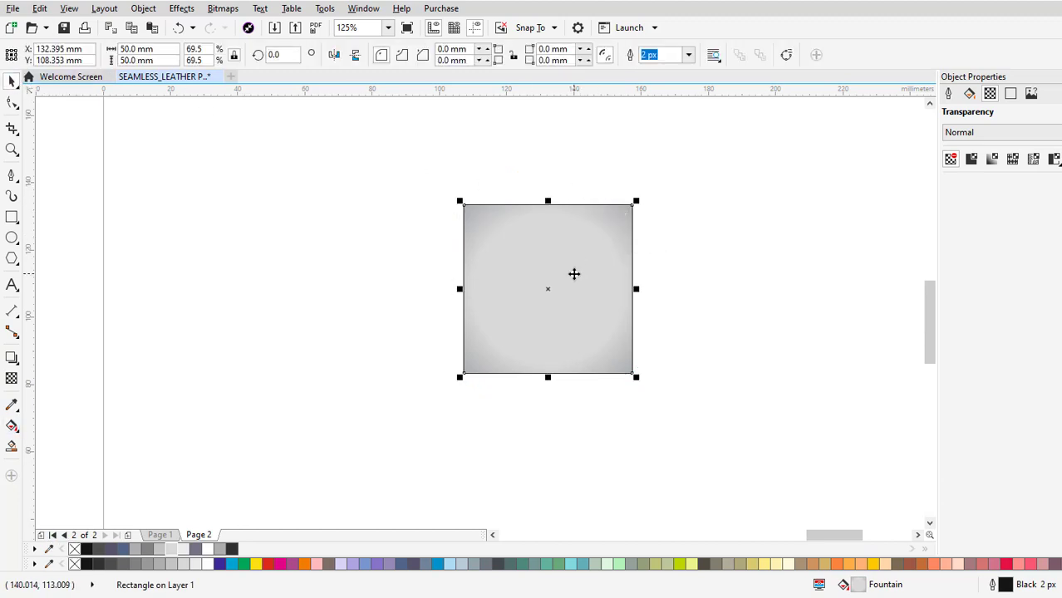
pyautogui.moveTo(572, 267); pyautogui.dragTo(568, 251)
pyautogui.rightClick(73, 552)
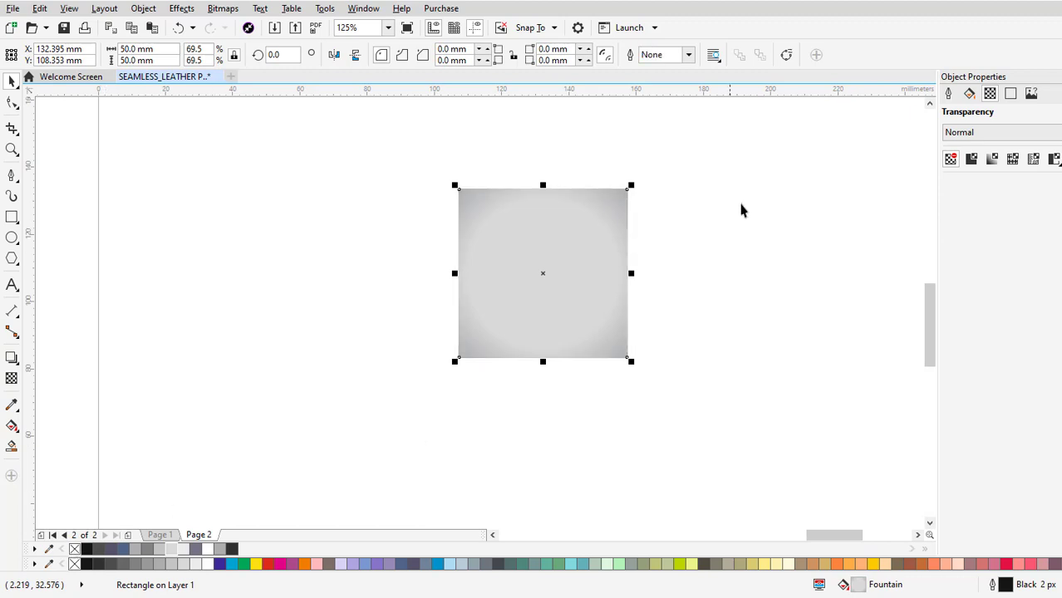
pyautogui.click(740, 210)
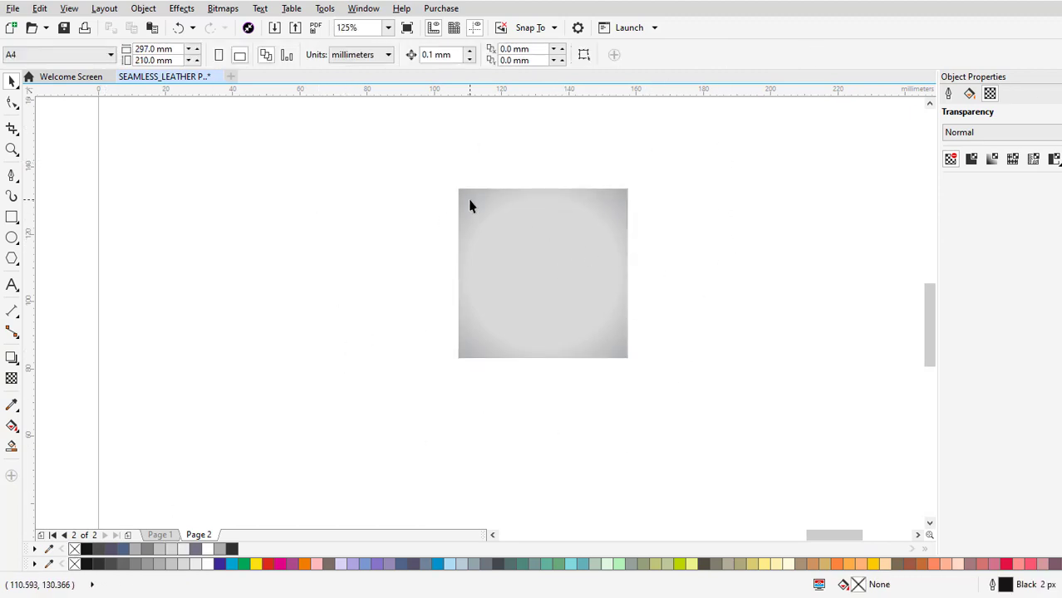
# Draw a rectangle about 34 × 12 mm from the square's upper-right corner along its top edge.
pyautogui.click(12, 218)
pyautogui.scroll(2, 623, 195)
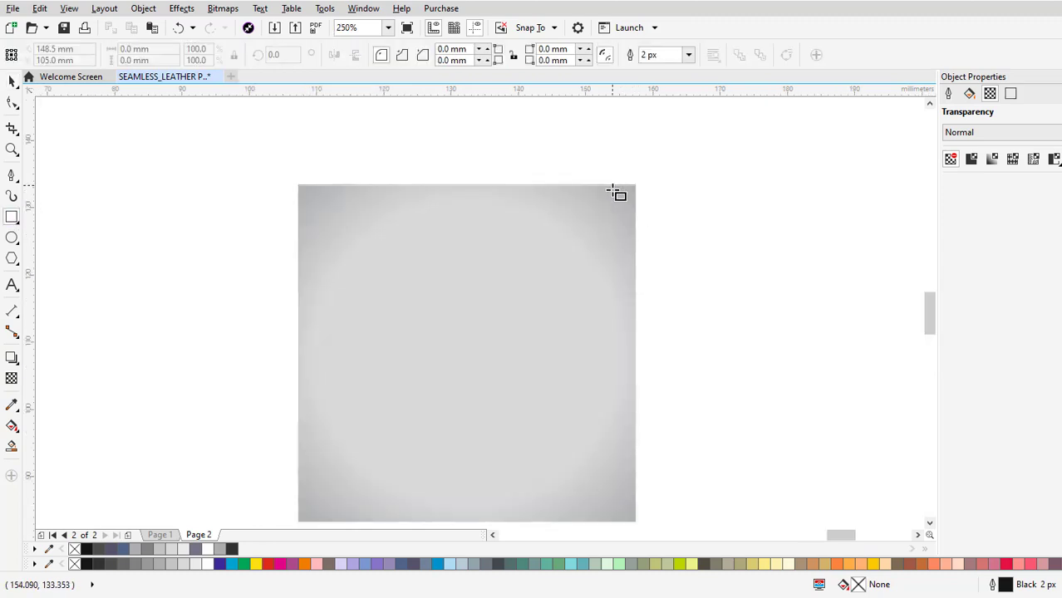
pyautogui.scroll(2, 616, 193)
pyautogui.moveTo(763, 168); pyautogui.dragTo(305, 324)
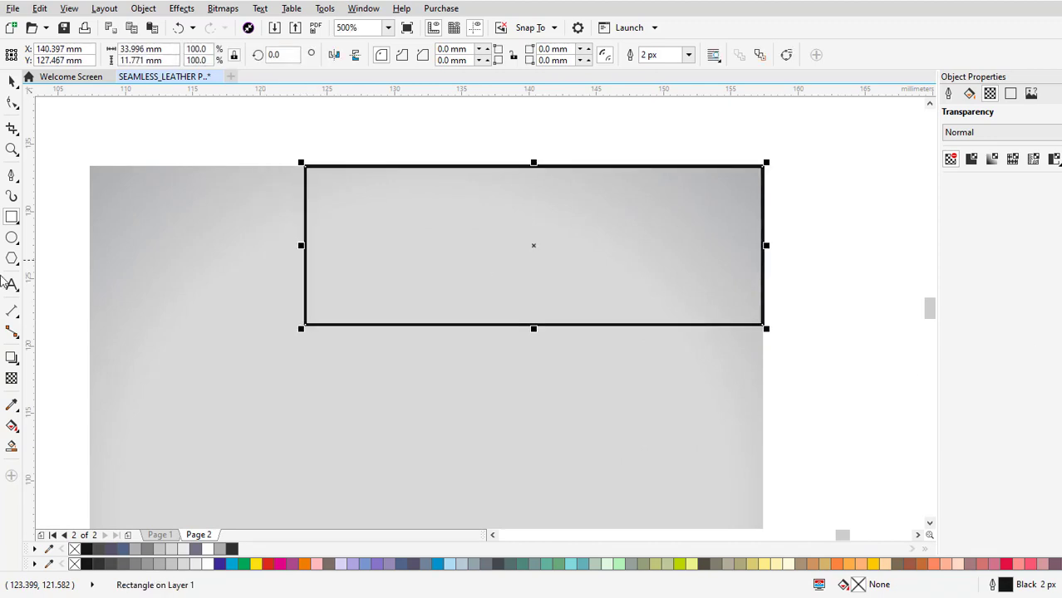
# Convert the rectangle to curves and delete its lower-right node to leave a triangle.
pyautogui.click(12, 102)
pyautogui.rightClick(307, 331)
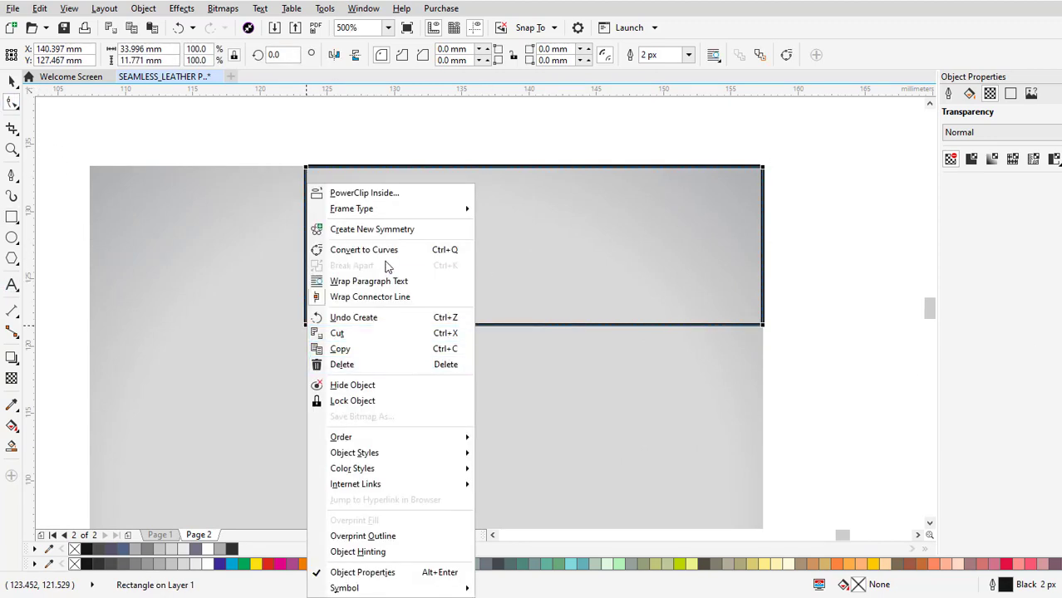
pyautogui.click(384, 248)
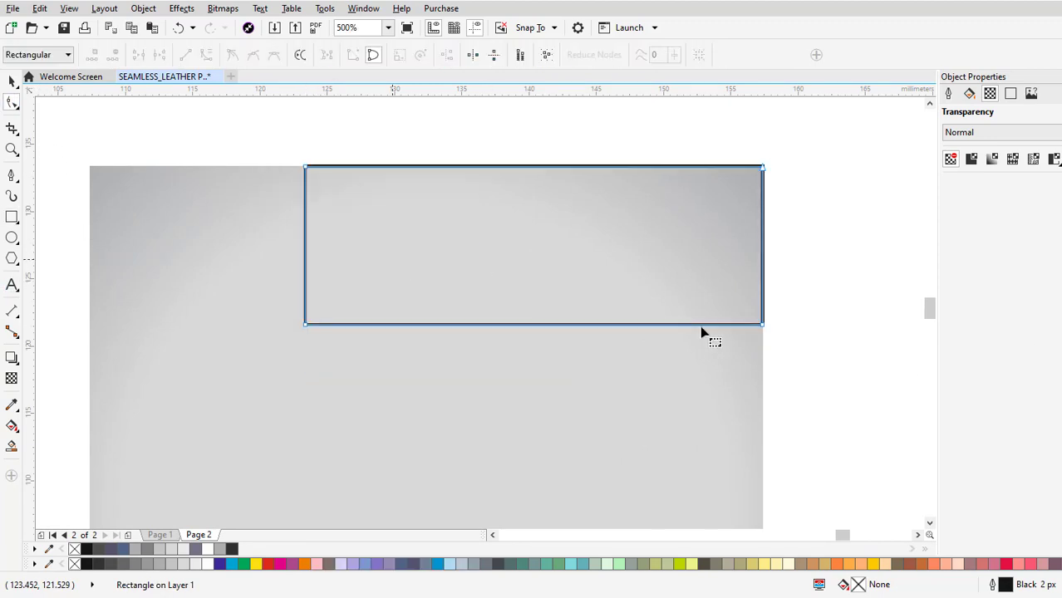
pyautogui.click(762, 324)
pyautogui.press('Delete')
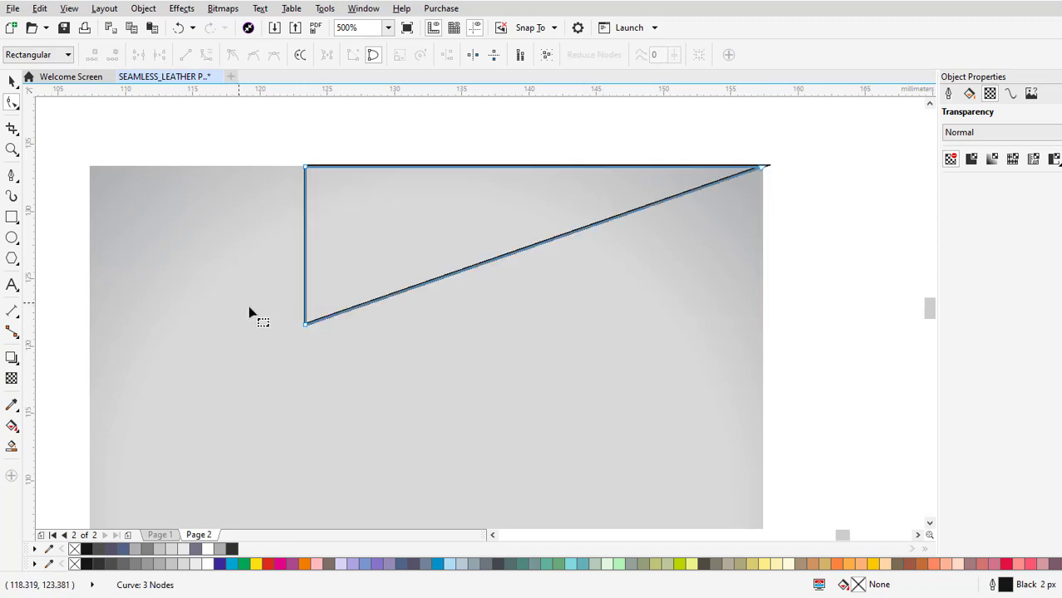
# Convert the triangle's vertical and diagonal sides from lines to curves.
pyautogui.rightClick(307, 328)
pyautogui.click(336, 380)
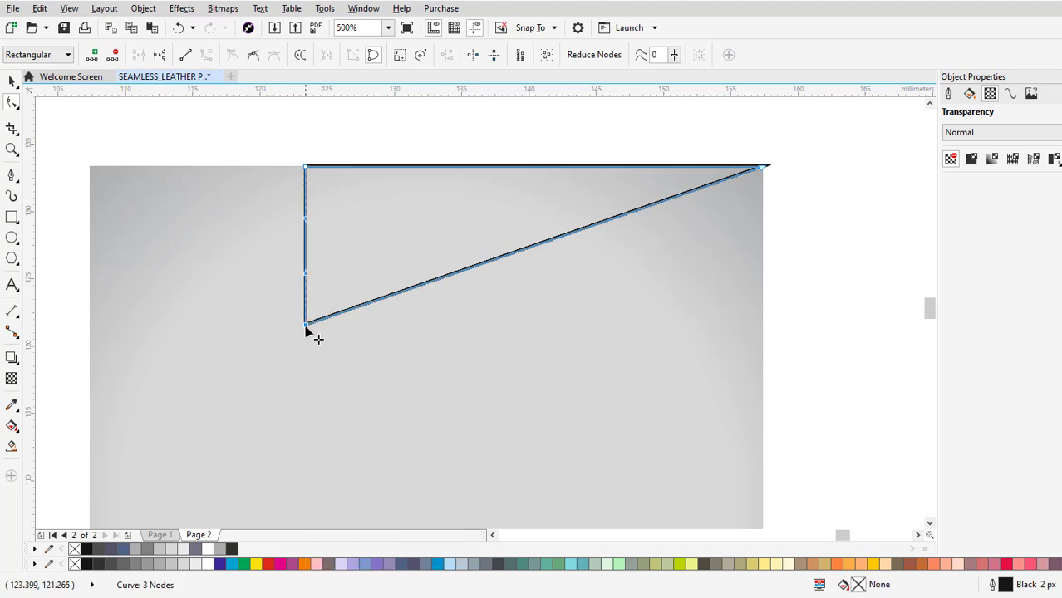
pyautogui.rightClick(760, 170)
pyautogui.click(812, 232)
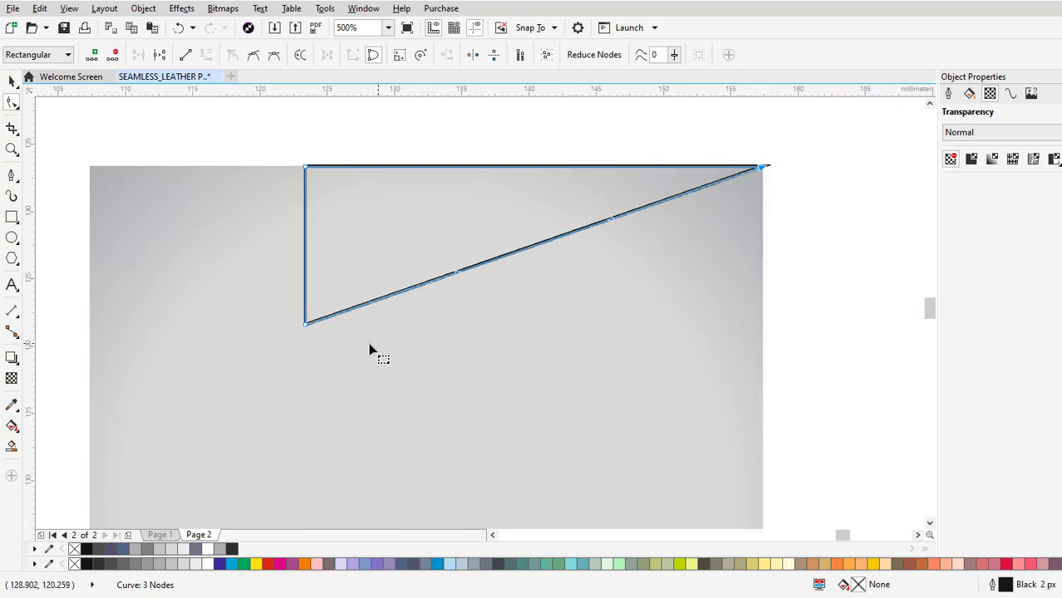
# Move the lower node inward and bend the vertical side into a rounded bulge that flows smoothly into the diagonal side.
pyautogui.moveTo(307, 327); pyautogui.dragTo(394, 324)
pyautogui.moveTo(398, 281); pyautogui.dragTo(320, 309)
pyautogui.click(395, 324)
pyautogui.moveTo(397, 271); pyautogui.dragTo(280, 316)
pyautogui.moveTo(296, 221); pyautogui.dragTo(231, 249)
pyautogui.moveTo(278, 318); pyautogui.dragTo(260, 375)
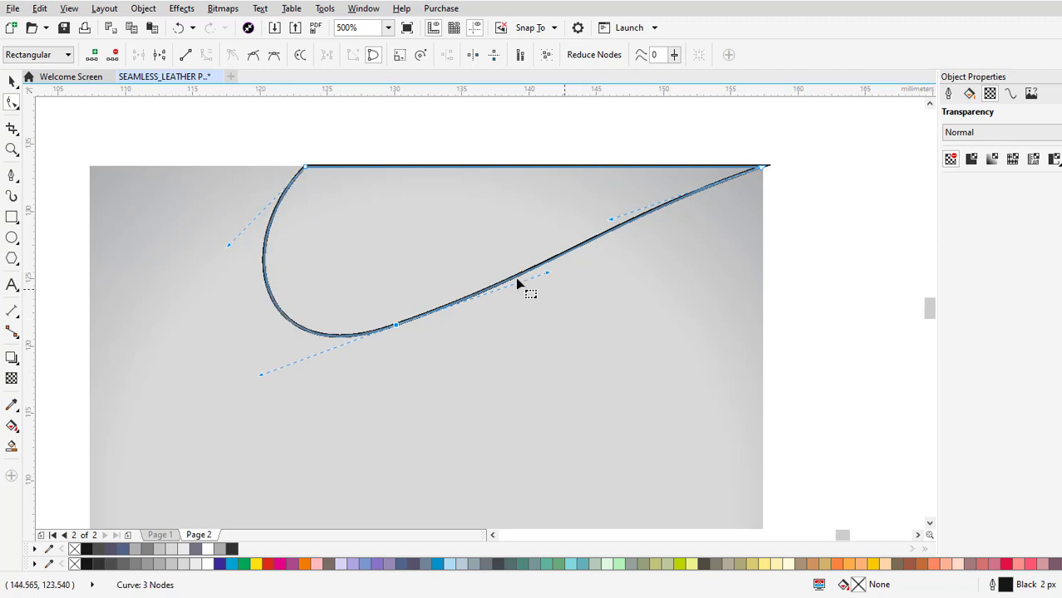
# Fine-tune the lower node and the diagonal side's curve handles so that side runs almost straight to the square's corner.
pyautogui.moveTo(612, 222); pyautogui.dragTo(615, 239)
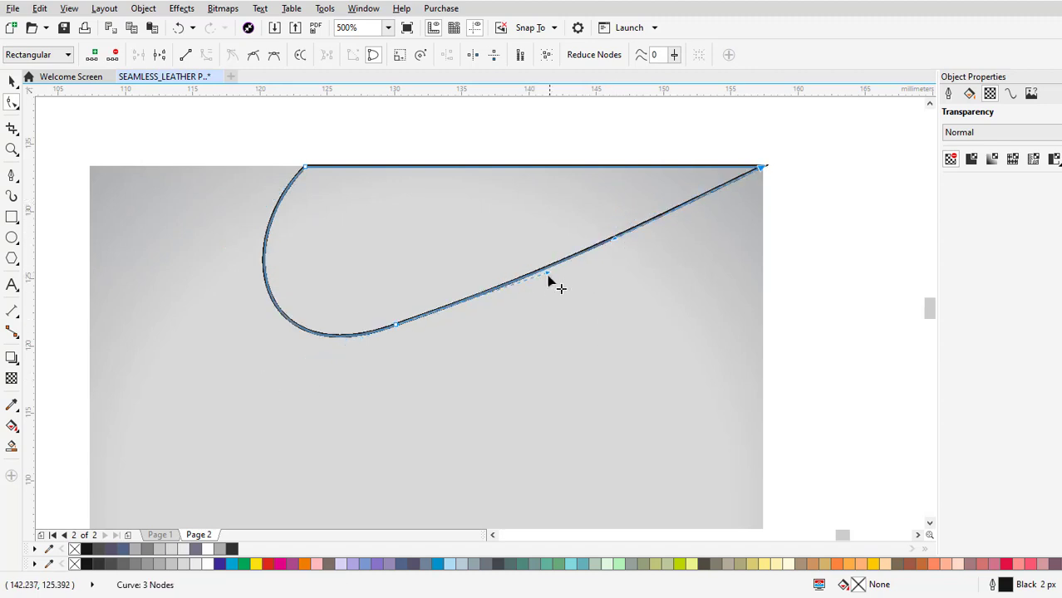
pyautogui.moveTo(548, 271); pyautogui.dragTo(553, 265)
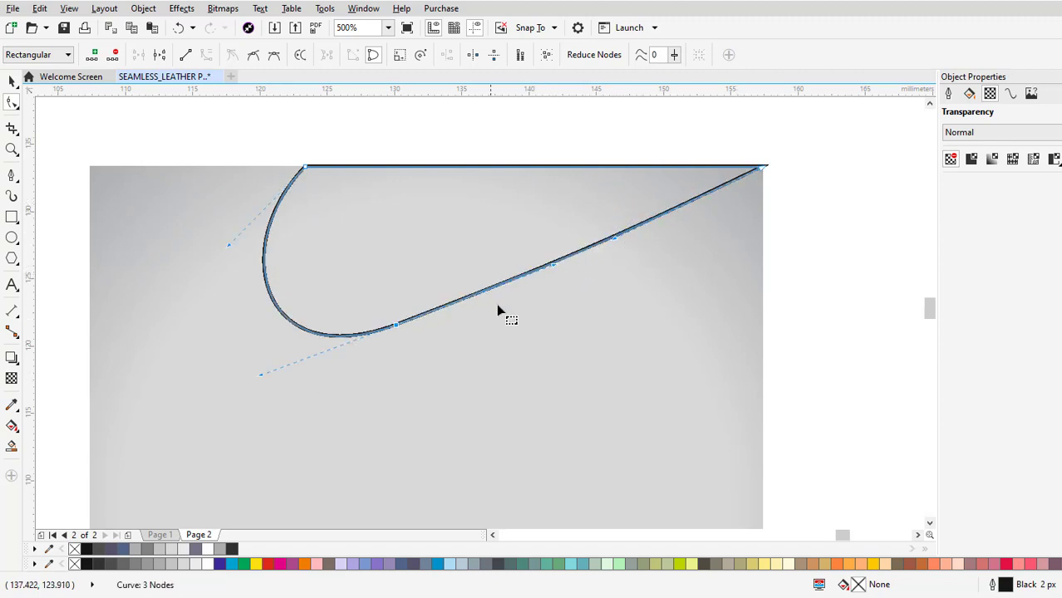
pyautogui.click(545, 262)
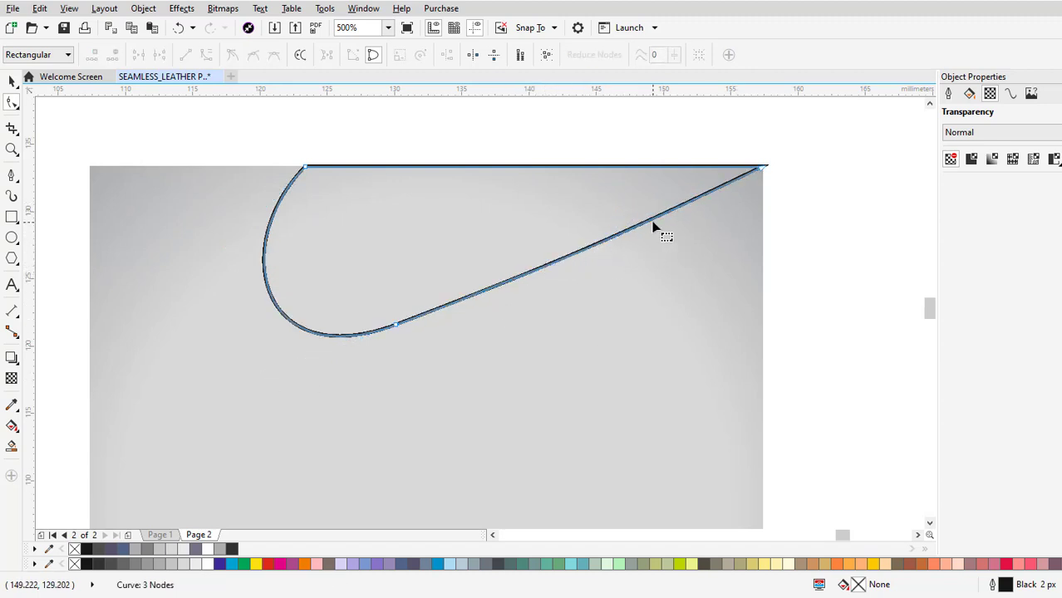
pyautogui.click(397, 328)
pyautogui.moveTo(554, 266); pyautogui.dragTo(554, 263)
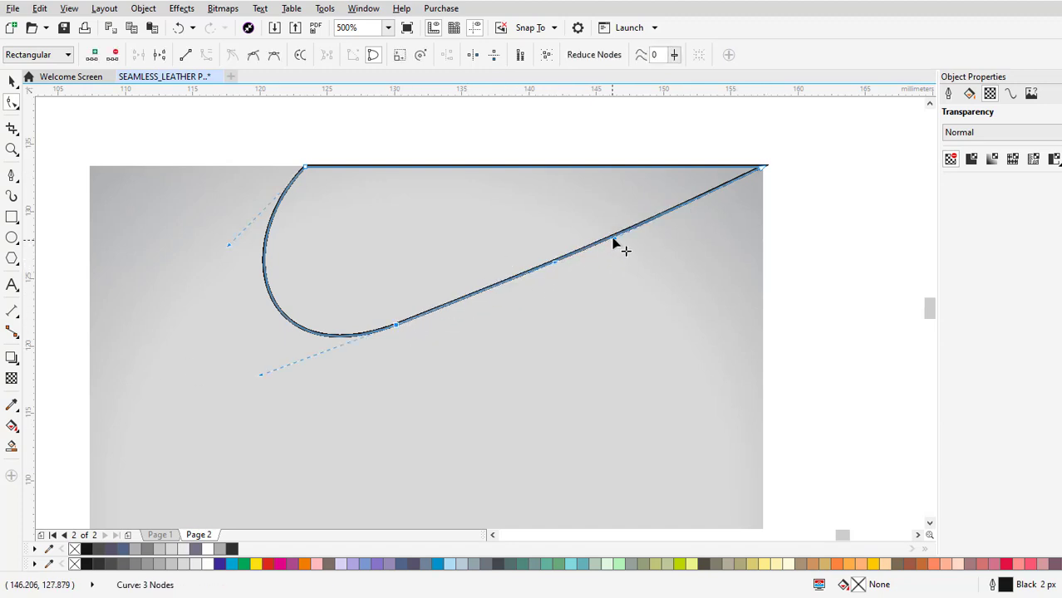
pyautogui.moveTo(614, 237); pyautogui.dragTo(615, 235)
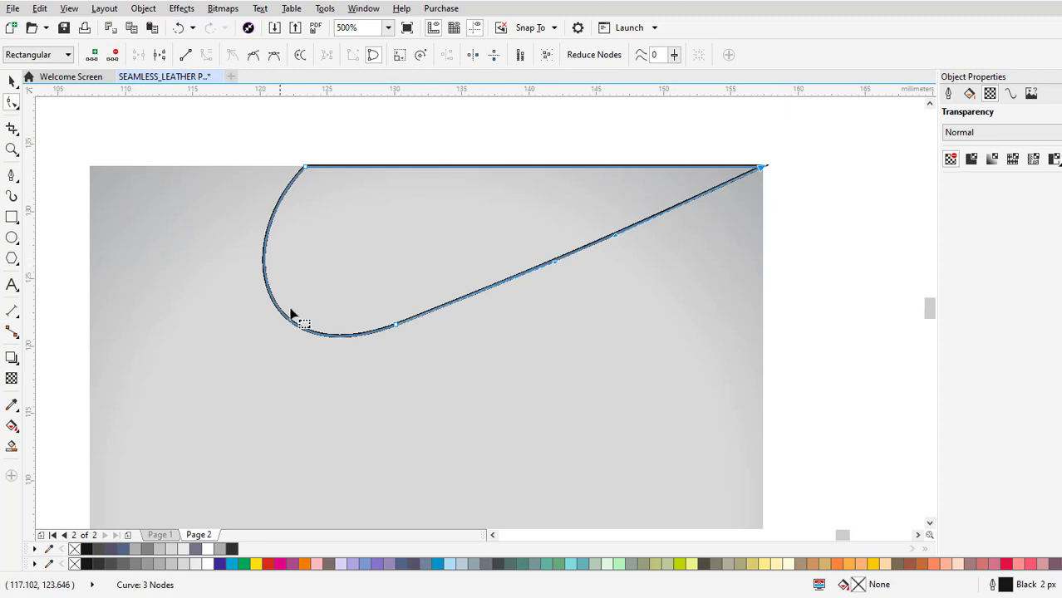
pyautogui.moveTo(396, 328); pyautogui.dragTo(392, 323)
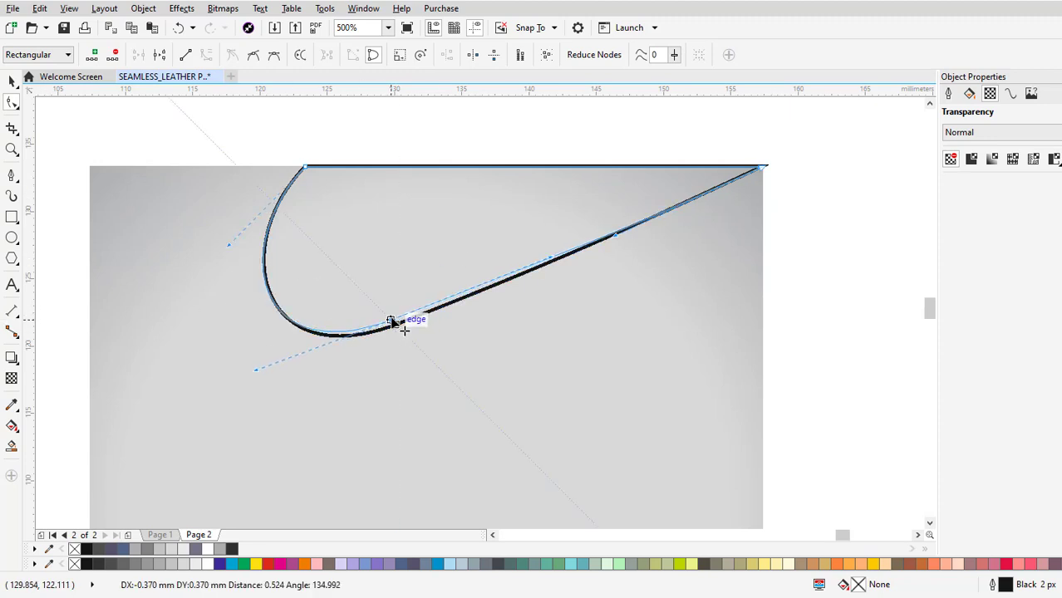
pyautogui.moveTo(613, 233); pyautogui.dragTo(608, 234)
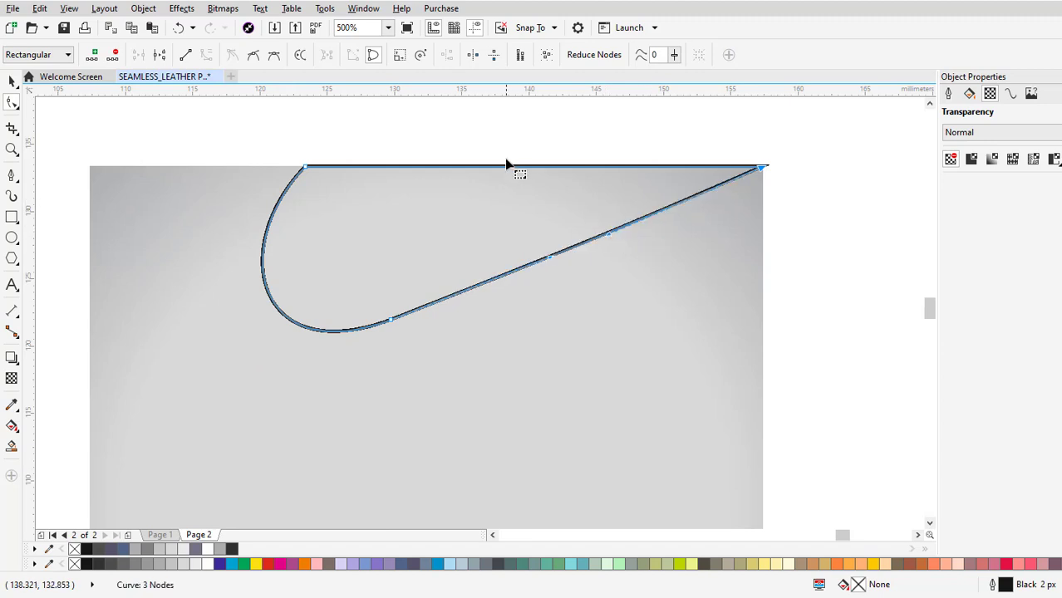
# Apply a downward linear fountain fill to the teardrop-shaped curve, starting mid grey at its upper edge and ending in white.
pyautogui.click(12, 426)
pyautogui.moveTo(449, 173); pyautogui.dragTo(449, 296)
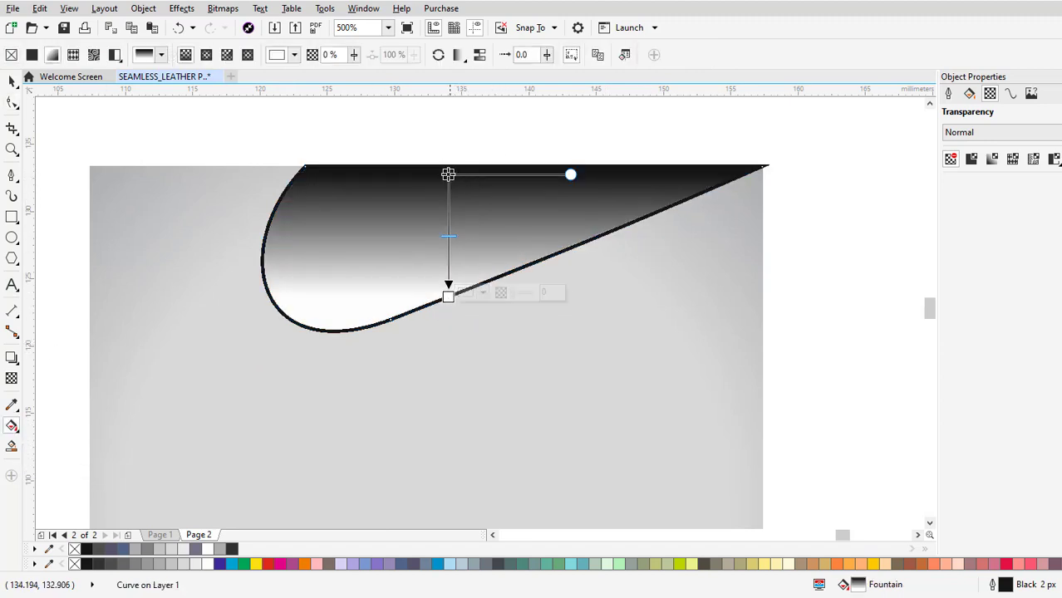
pyautogui.moveTo(448, 174); pyautogui.dragTo(448, 160)
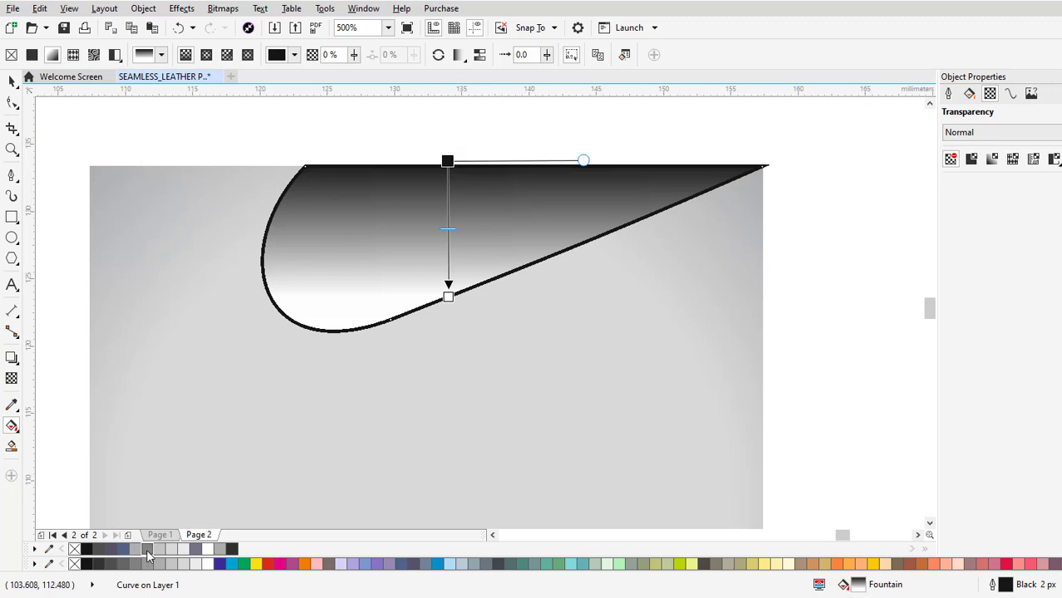
pyautogui.click(146, 549)
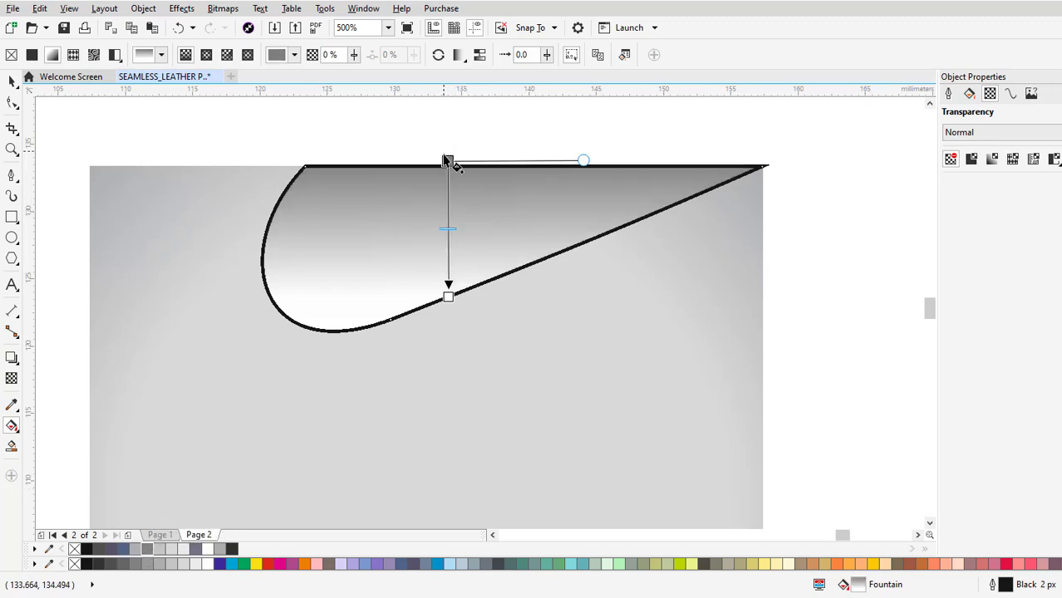
# Add a mid-grey middle node between a light grey start and white end, and tilt the gradient to follow the shape's slope.
pyautogui.doubleClick(449, 218)
pyautogui.click(448, 297)
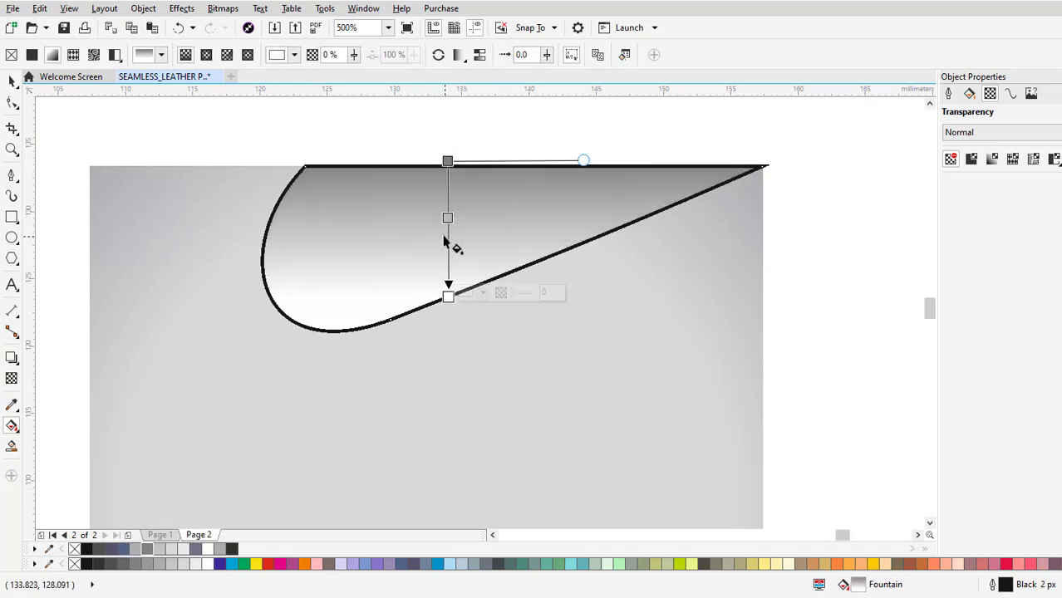
pyautogui.moveTo(448, 219); pyautogui.dragTo(448, 232)
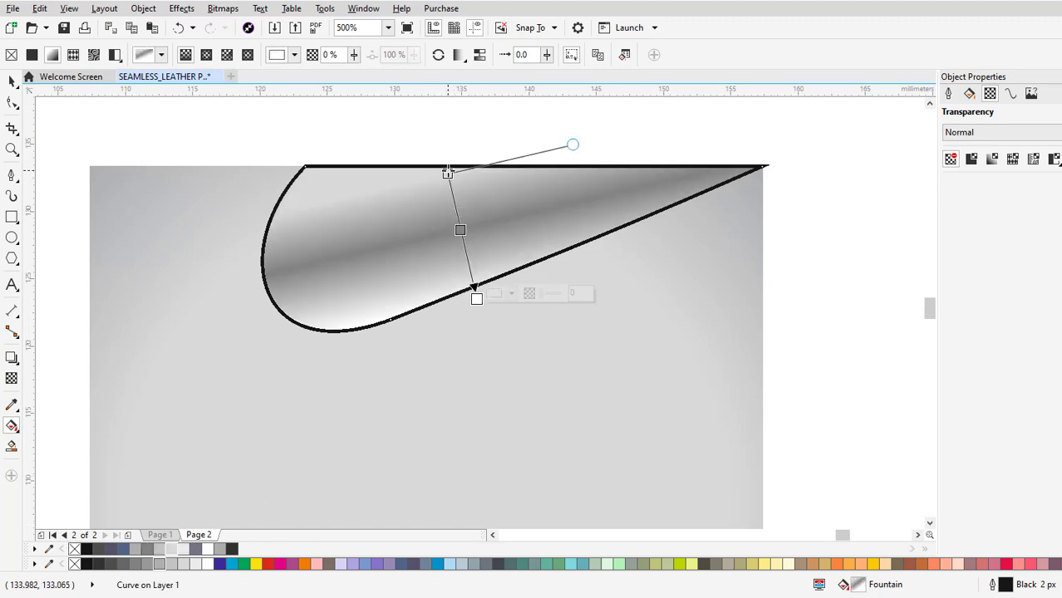
pyautogui.moveTo(448, 171); pyautogui.dragTo(457, 181)
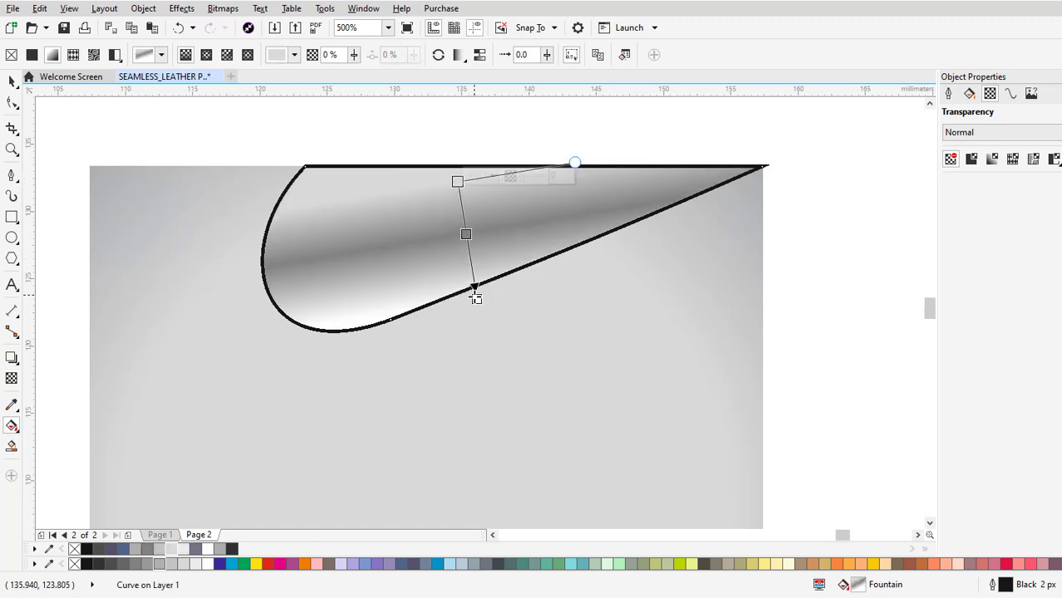
pyautogui.moveTo(475, 298); pyautogui.dragTo(480, 291)
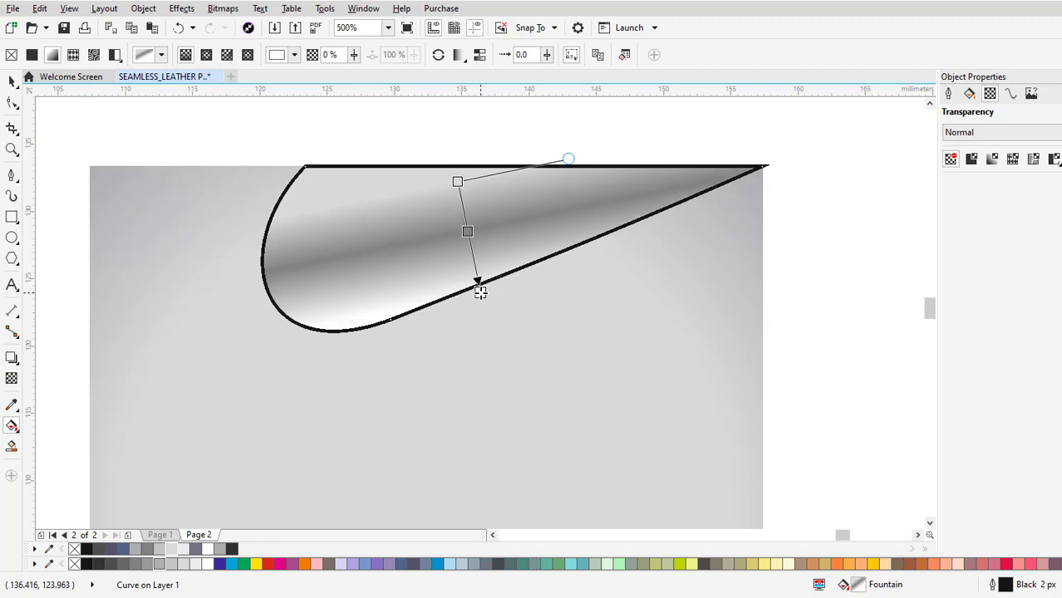
# Try 30% Black as the gradient's middle colour and restore the darker grey.
pyautogui.click(457, 181)
pyautogui.click(467, 231)
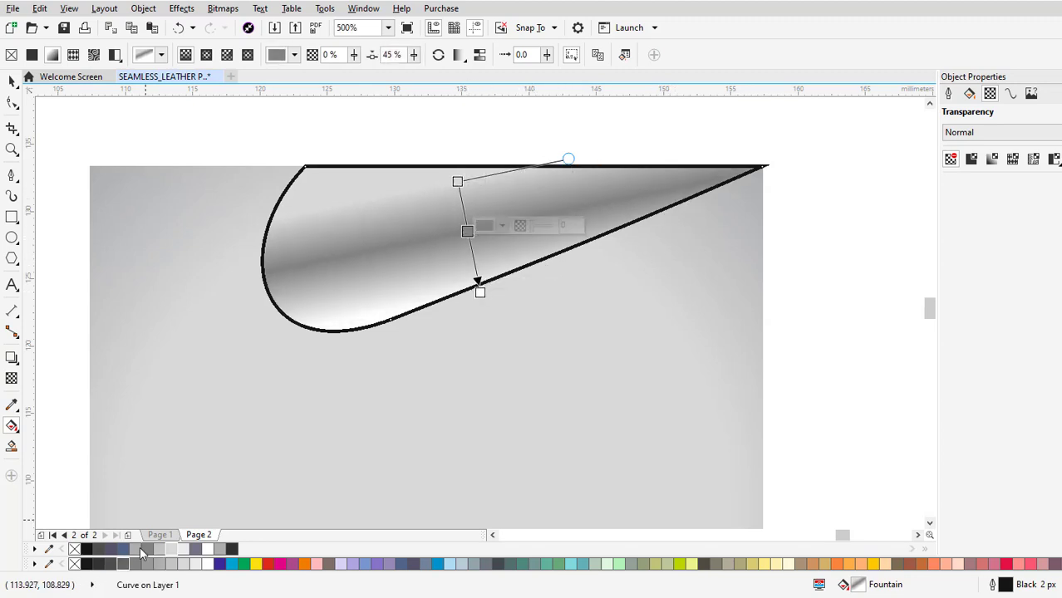
pyautogui.click(161, 550)
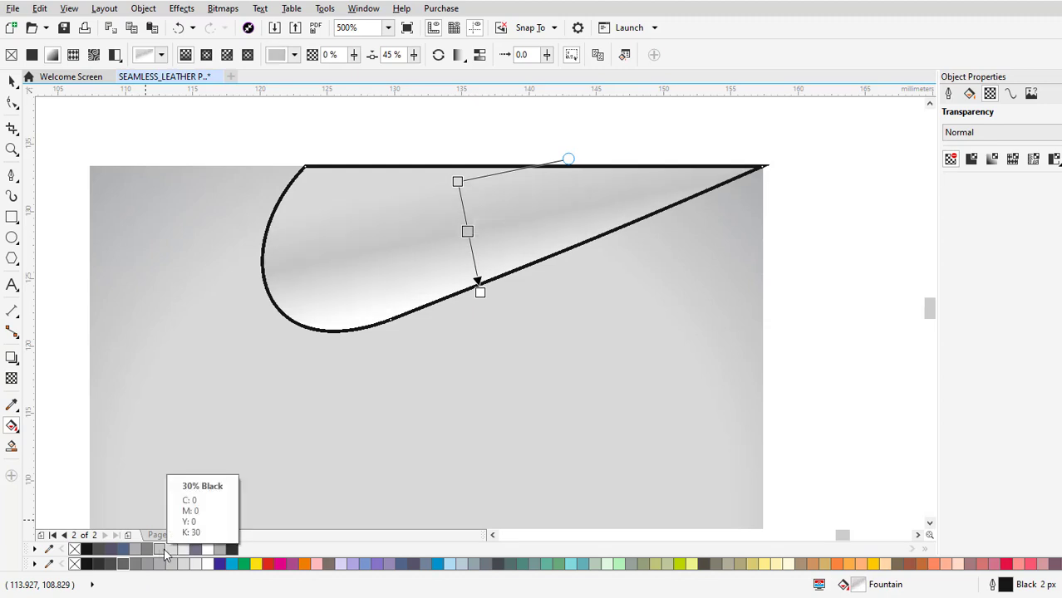
pyautogui.click(147, 550)
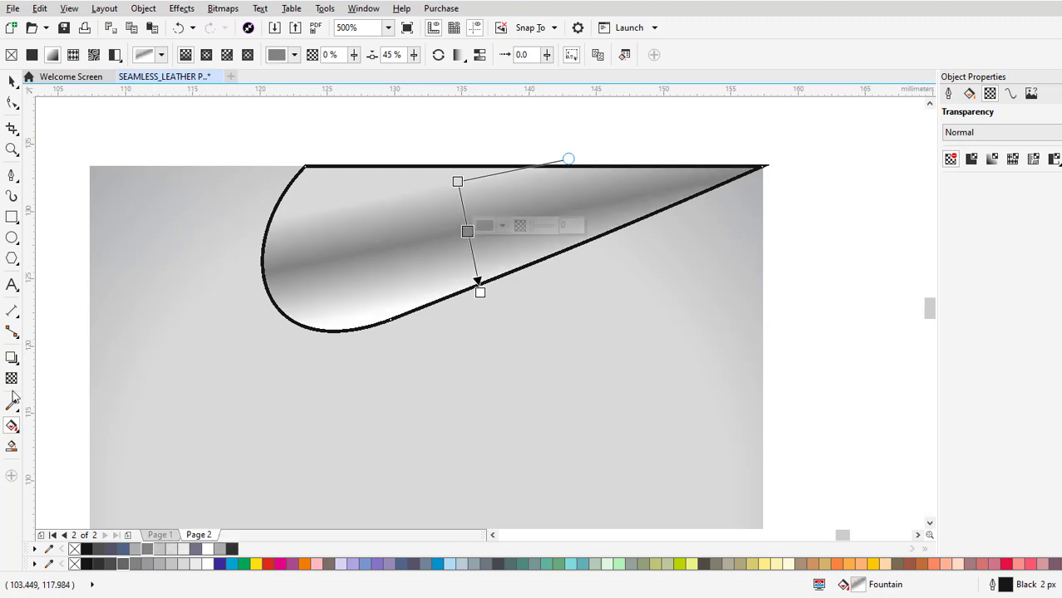
# Remove the outline from the gradient-filled fold shape and deselect it.
pyautogui.click(12, 81)
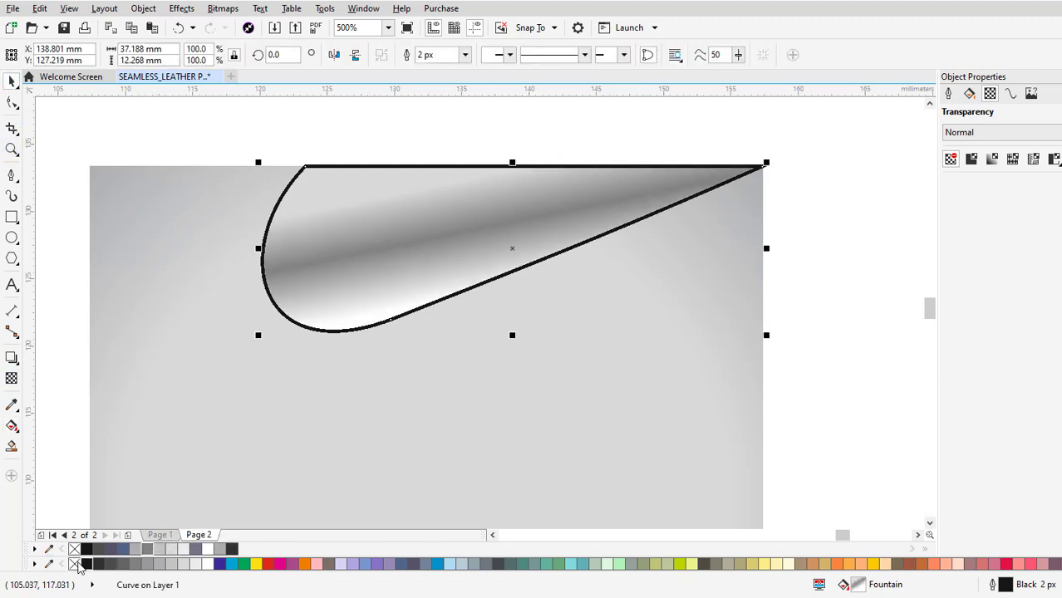
pyautogui.rightClick(74, 565)
pyautogui.press('Escape')
pyautogui.scroll(-4, 503, 213)
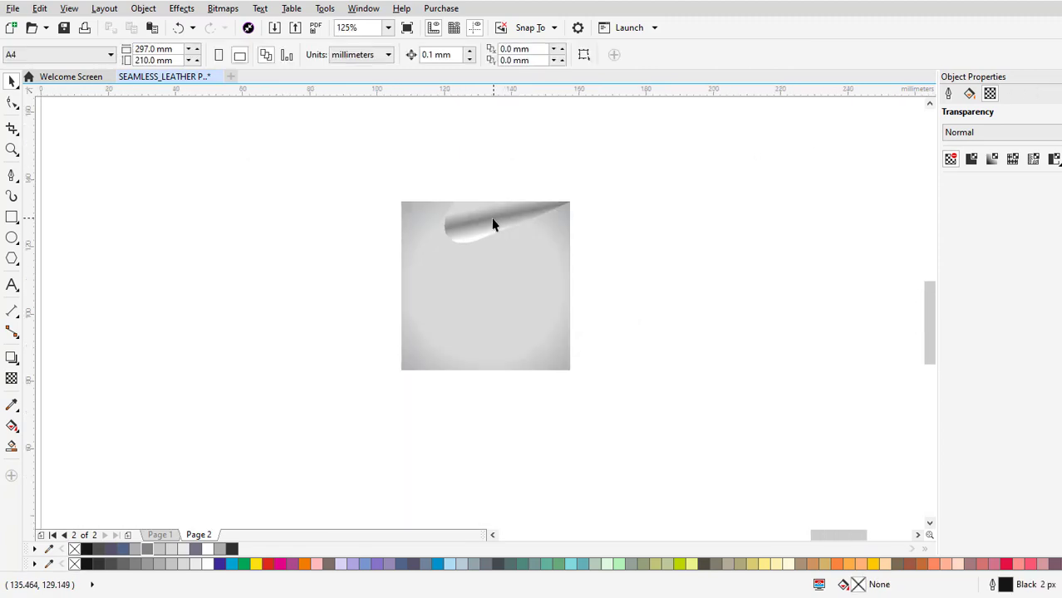
# Apply a fountain transparency across the fold shape and change its type to elliptical.
pyautogui.scroll(4, 493, 225)
pyautogui.click(493, 225)
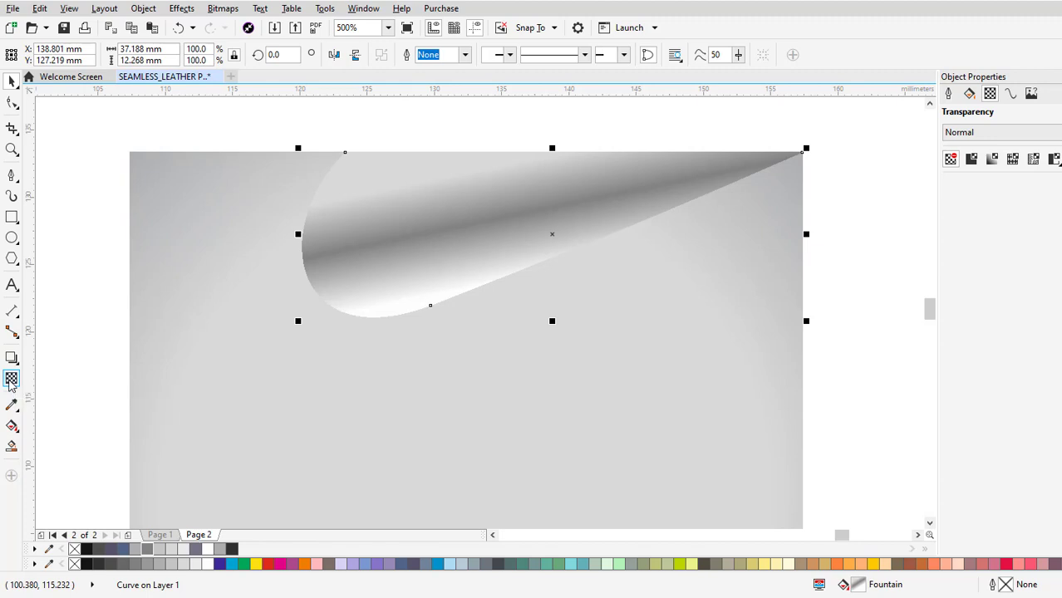
pyautogui.click(11, 379)
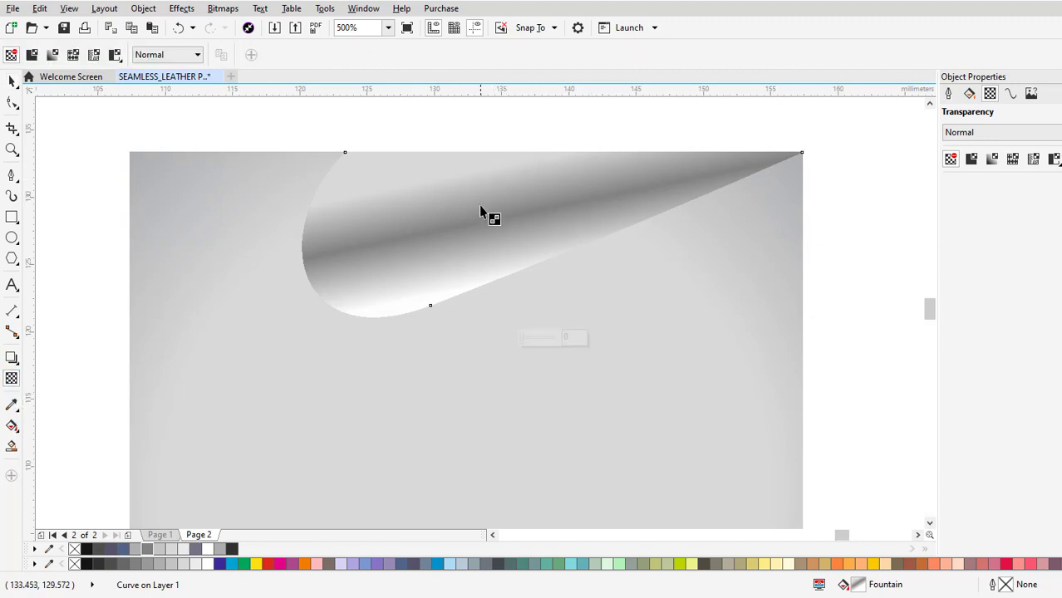
pyautogui.moveTo(484, 210); pyautogui.dragTo(501, 270)
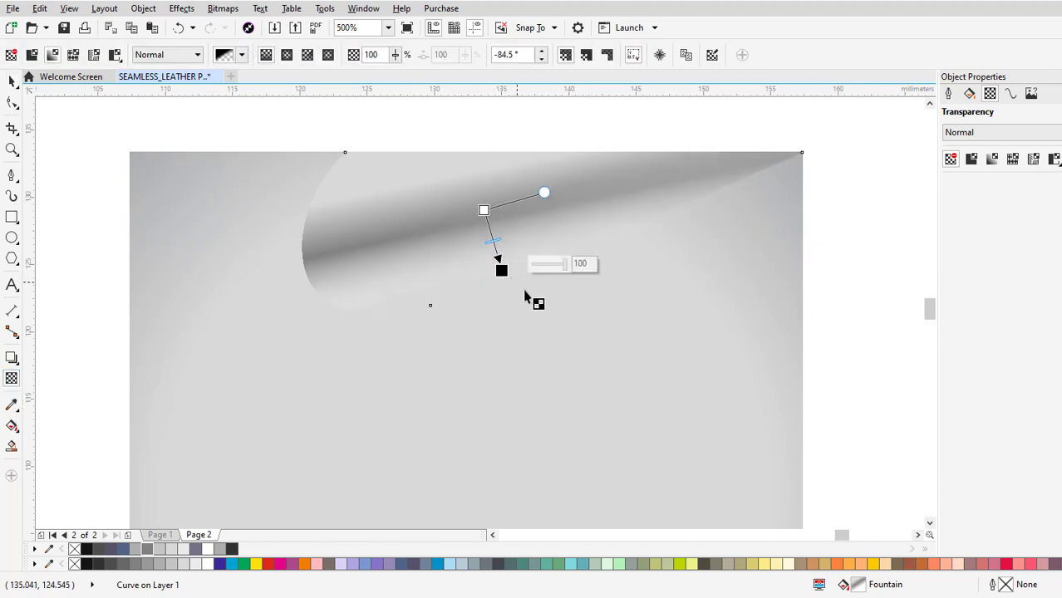
pyautogui.click(287, 55)
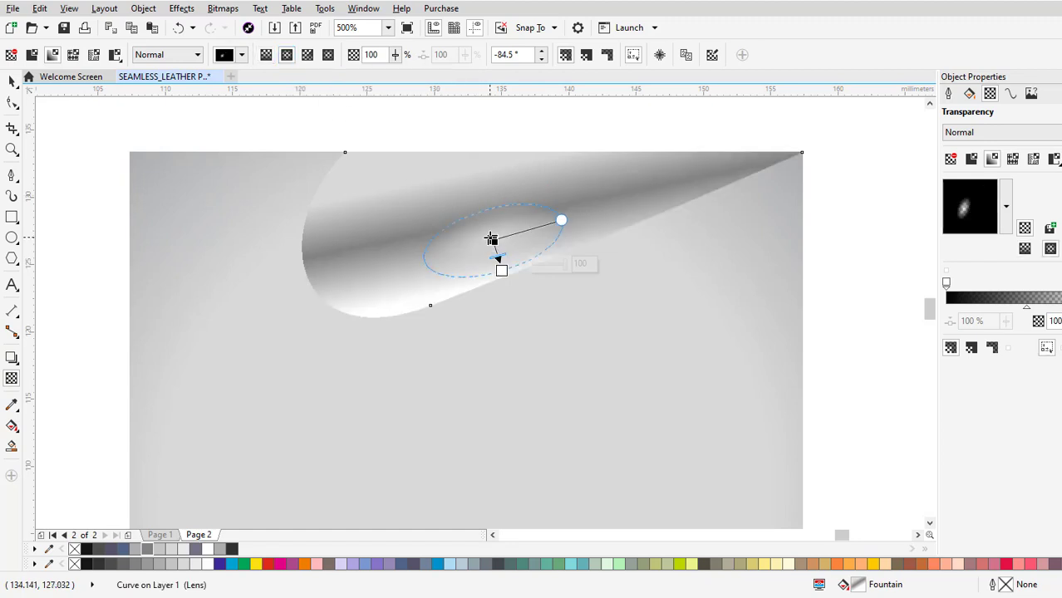
# Move the elliptical transparency's centre up, setting the centre node to 0 and the outer node to 100 transparency.
pyautogui.click(488, 217)
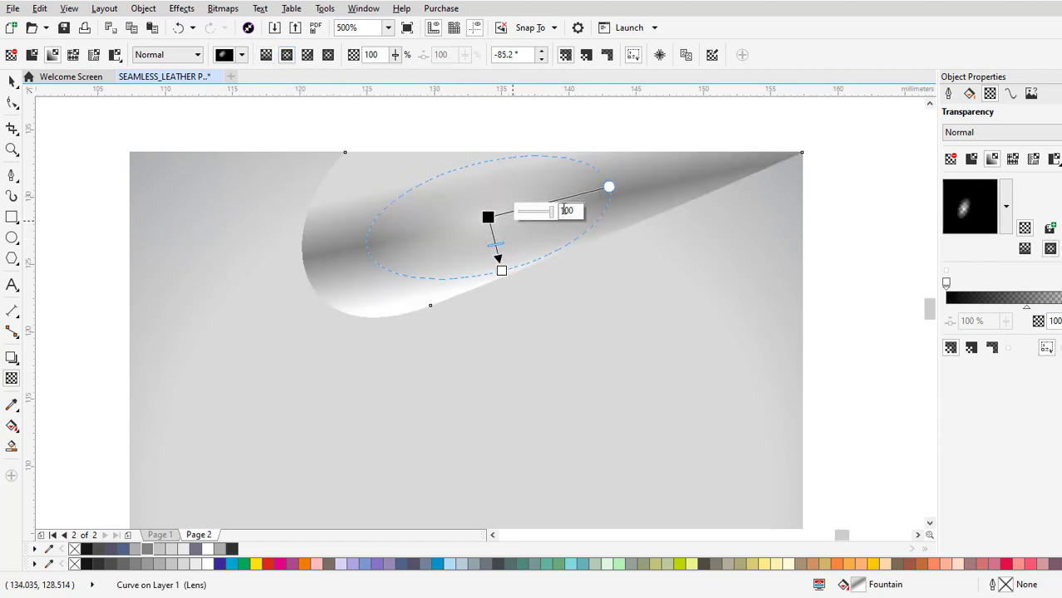
pyautogui.moveTo(552, 211); pyautogui.dragTo(516, 209)
pyautogui.click(501, 267)
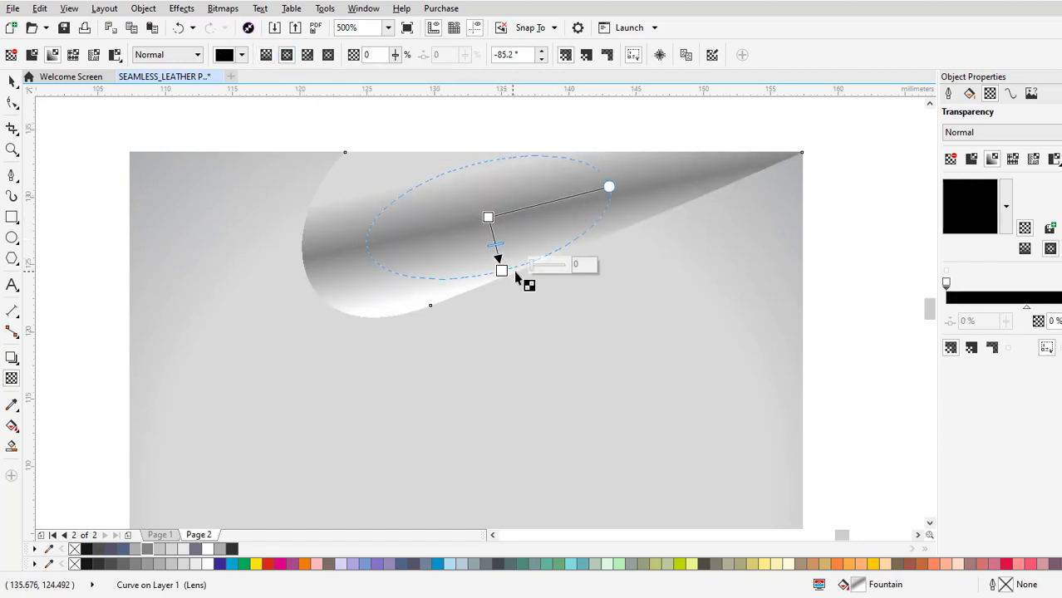
pyautogui.moveTo(534, 265); pyautogui.dragTo(565, 264)
# Stretch the transparency ellipse lengthwise along the fold so that it reaches the square's upper-right corner.
pyautogui.moveTo(610, 187); pyautogui.dragTo(695, 167)
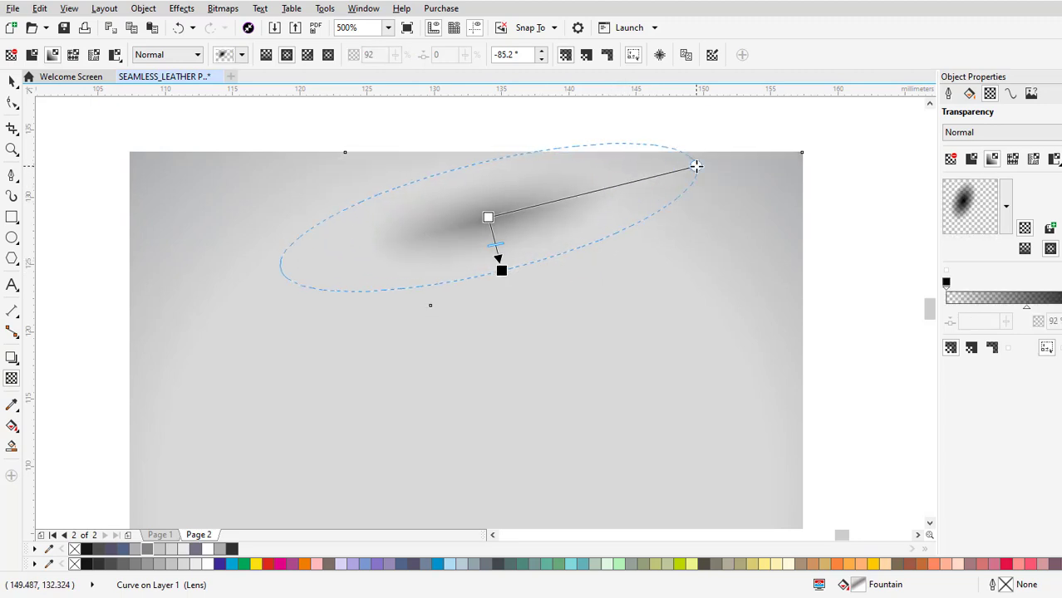
pyautogui.moveTo(491, 231); pyautogui.dragTo(516, 222)
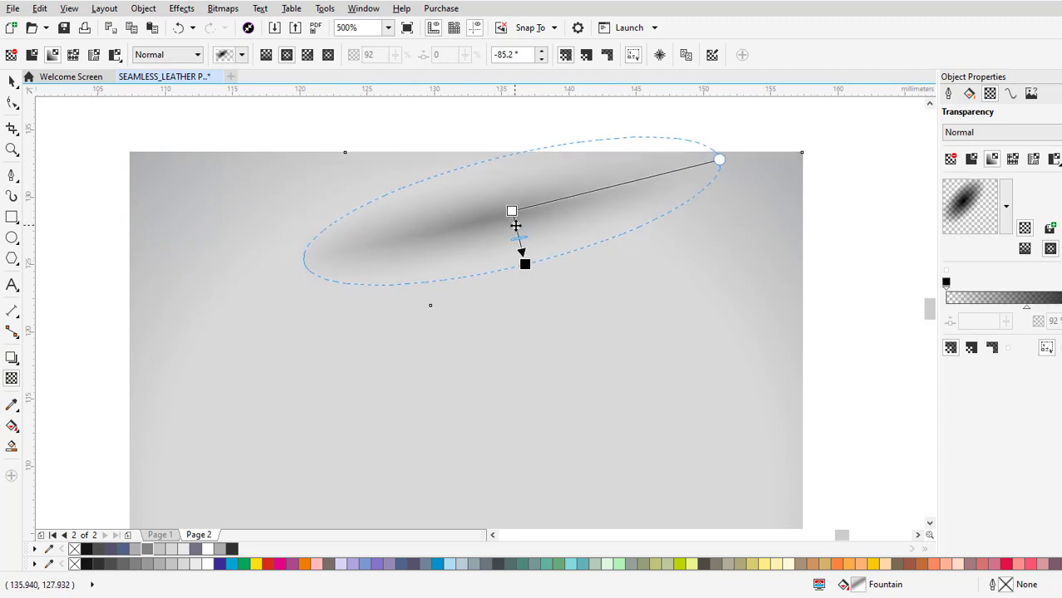
pyautogui.moveTo(722, 159); pyautogui.dragTo(801, 152)
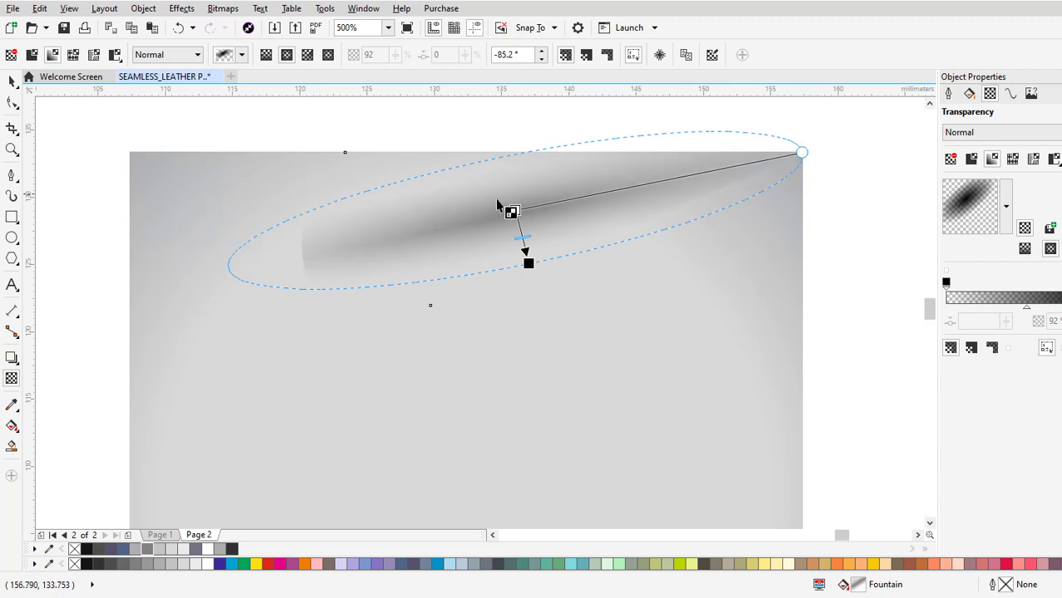
pyautogui.click(515, 210)
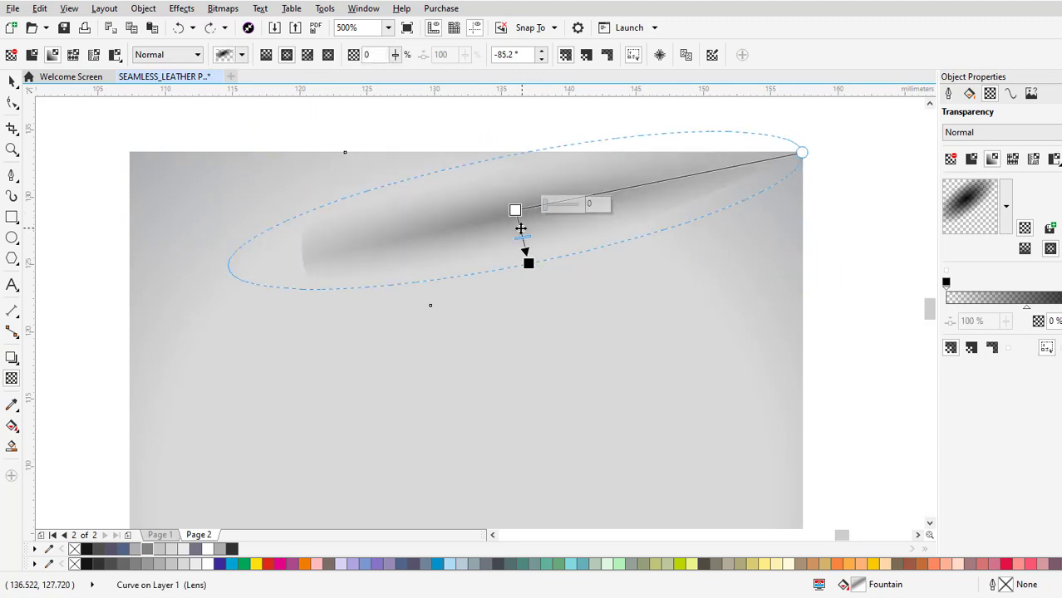
# Recentre, tilt and narrow the transparency ellipse so the fold's shading fades out softly before the shape's edges.
pyautogui.moveTo(520, 226); pyautogui.dragTo(593, 216)
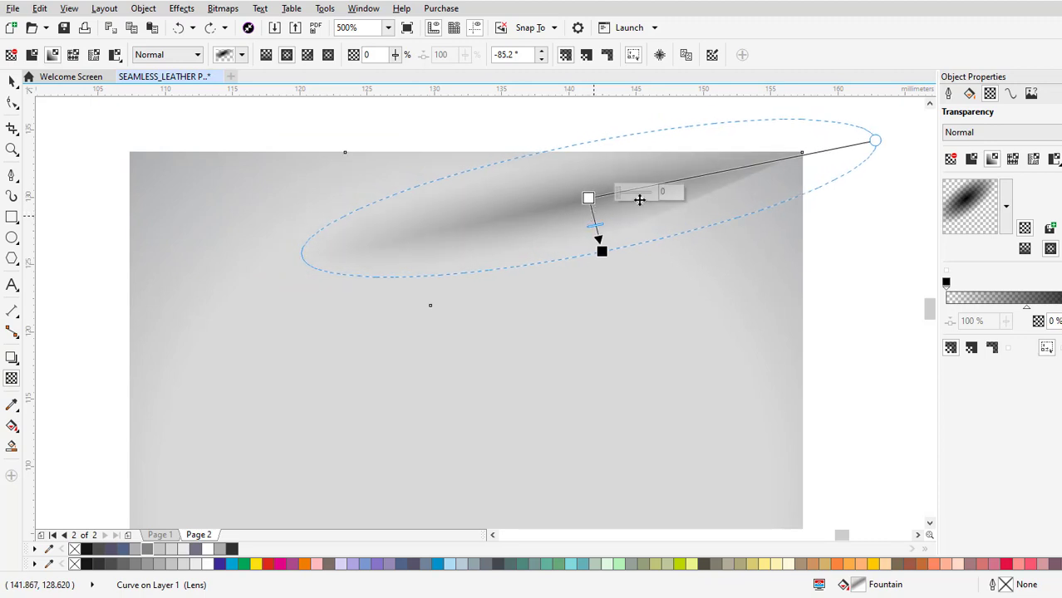
pyautogui.moveTo(873, 138); pyautogui.dragTo(819, 150)
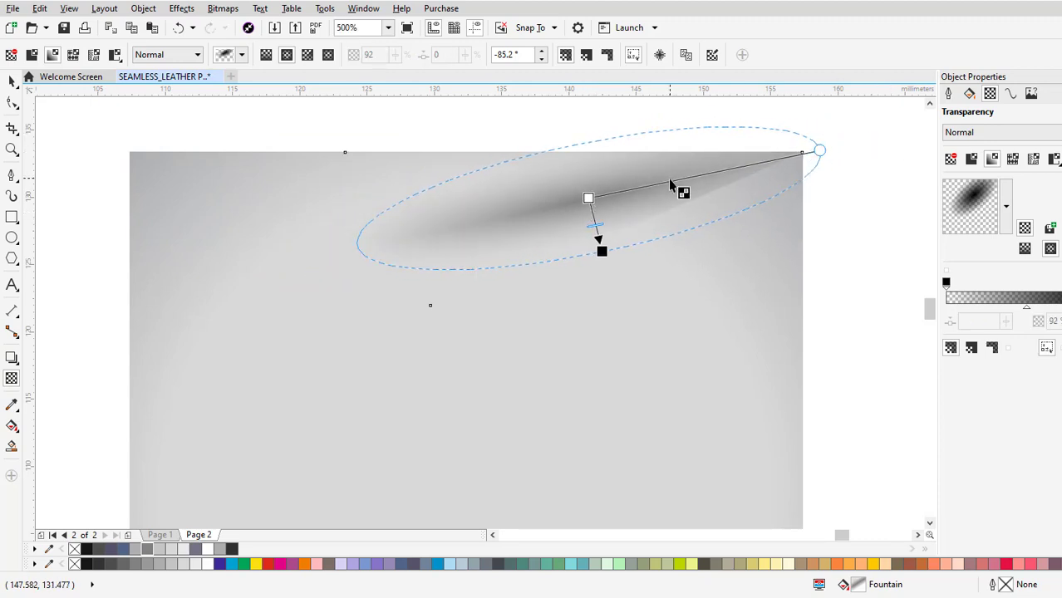
pyautogui.moveTo(595, 218); pyautogui.dragTo(566, 223)
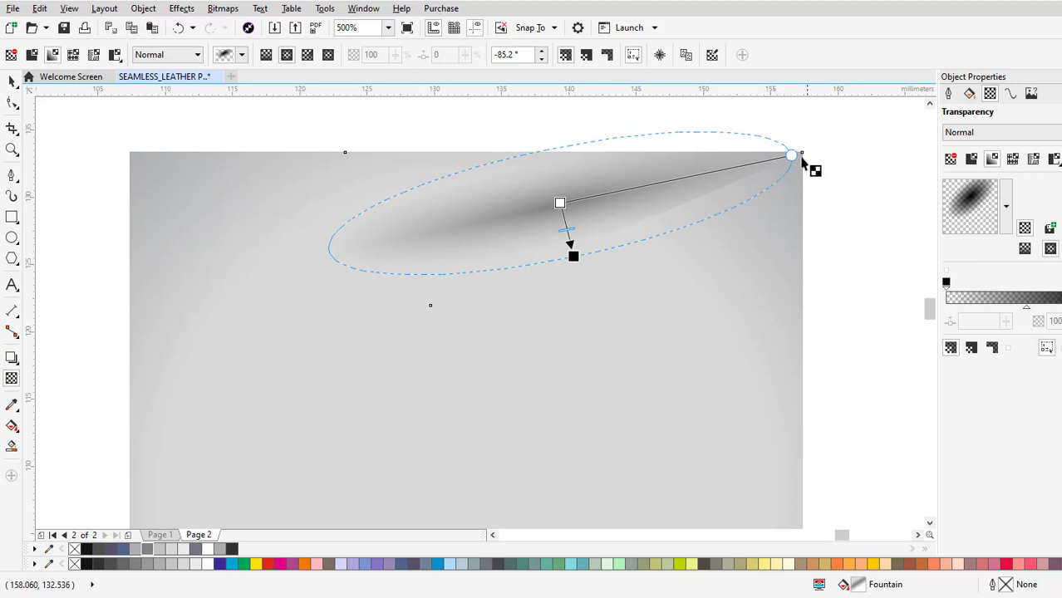
pyautogui.moveTo(796, 152); pyautogui.dragTo(794, 141)
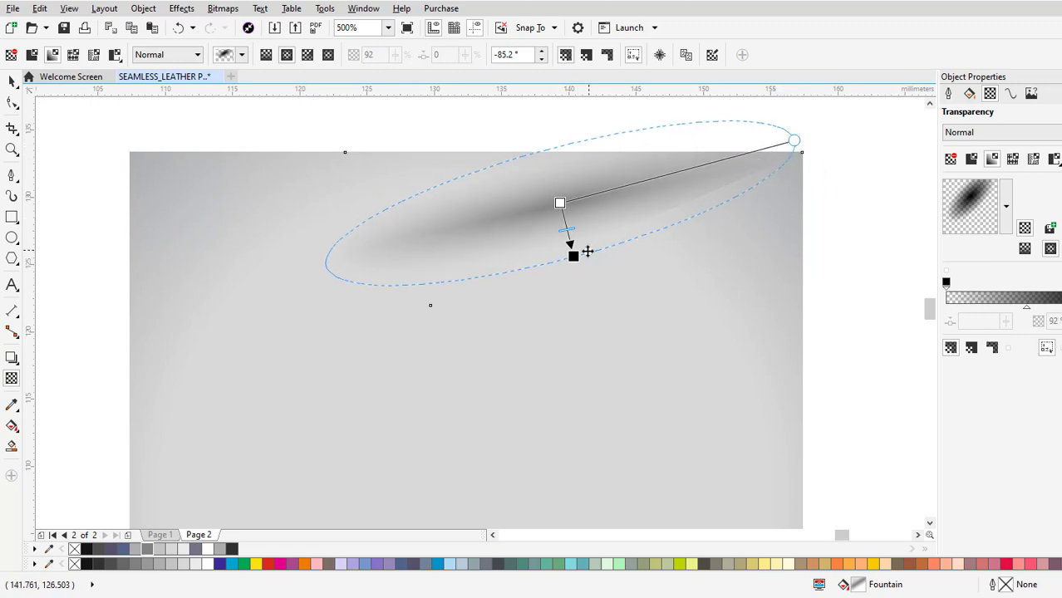
pyautogui.moveTo(574, 255); pyautogui.dragTo(570, 245)
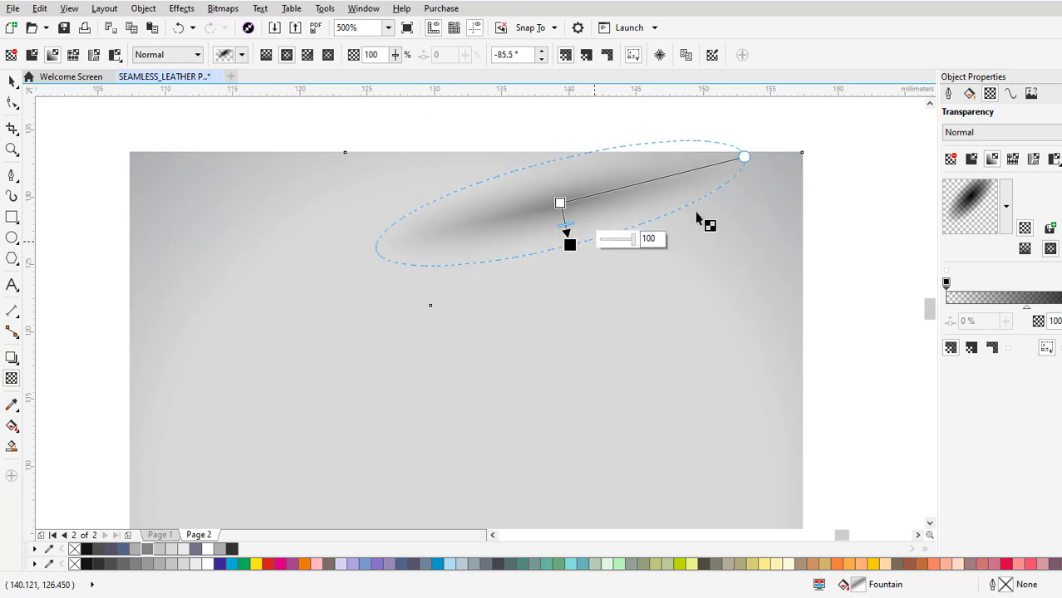
pyautogui.moveTo(742, 155); pyautogui.dragTo(781, 148)
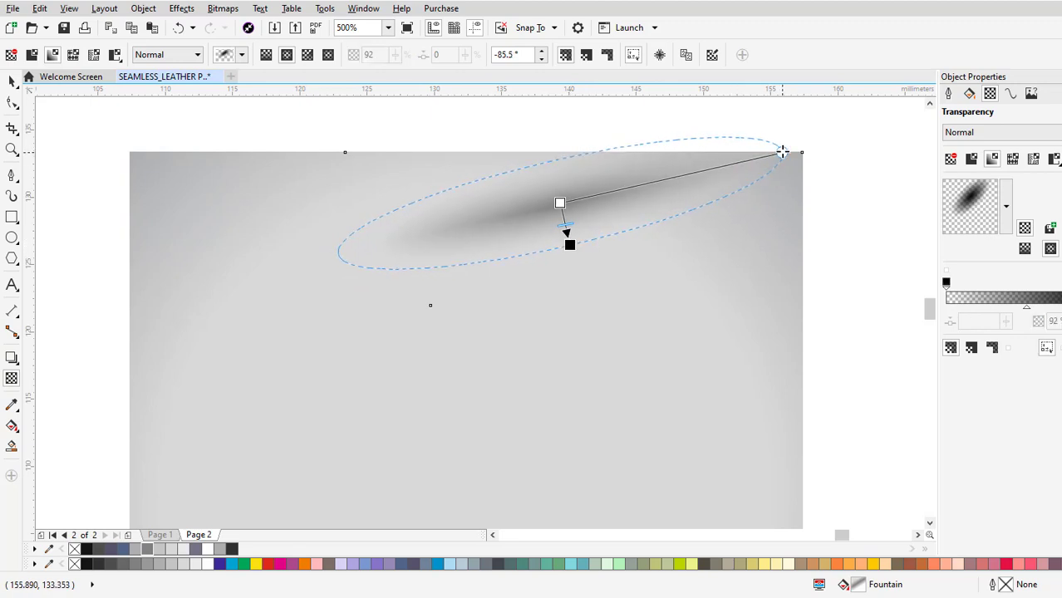
pyautogui.click(858, 220)
pyautogui.scroll(-2, 707, 212)
pyautogui.scroll(-1, 707, 212)
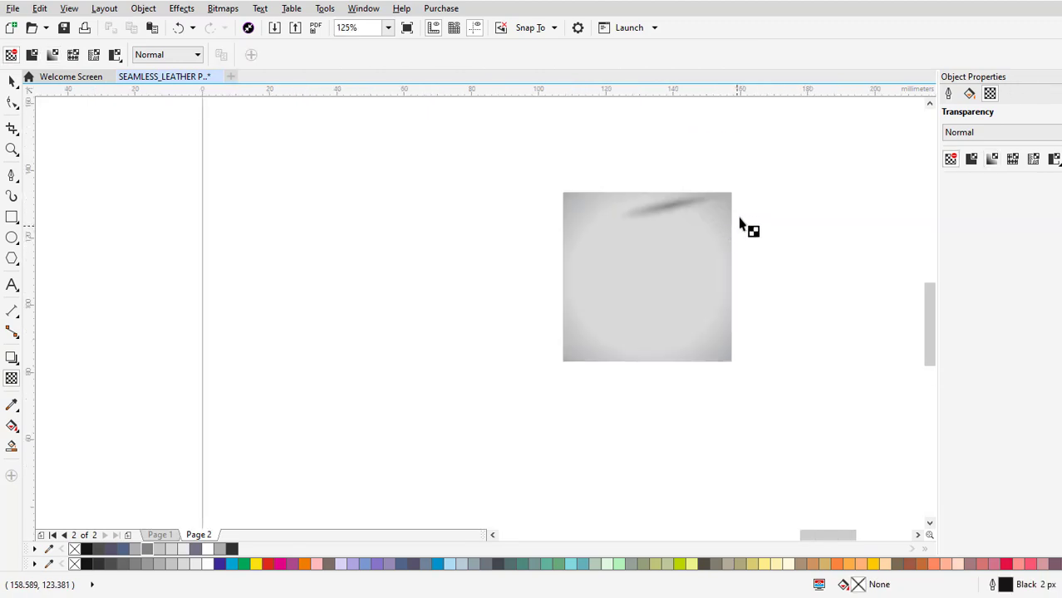
# Change the middle colour of the fold's fountain fill to a lighter grey.
pyautogui.scroll(2, 742, 226)
pyautogui.click(592, 242)
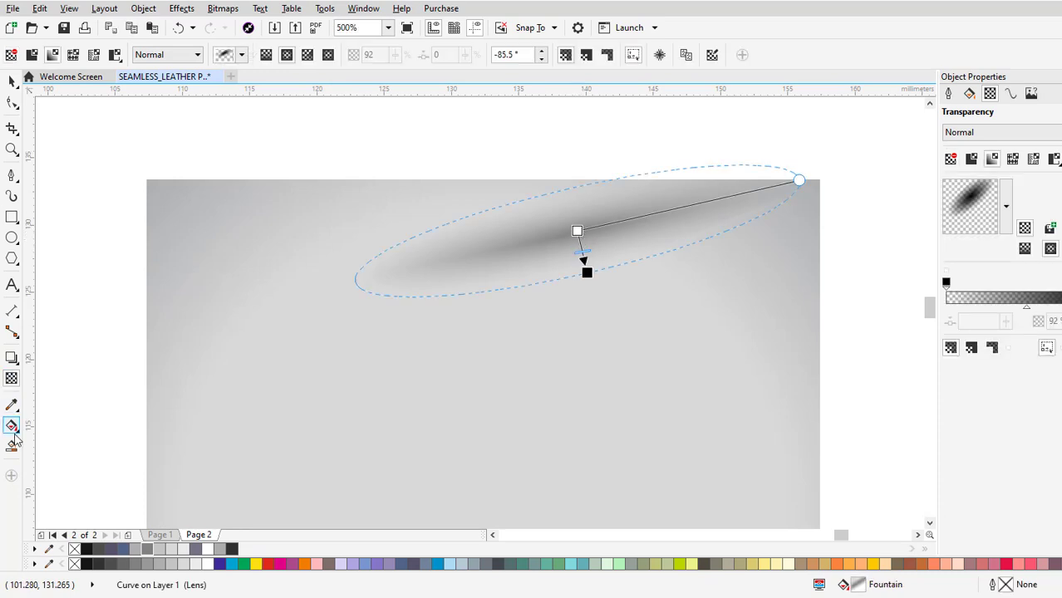
pyautogui.click(12, 425)
pyautogui.click(526, 246)
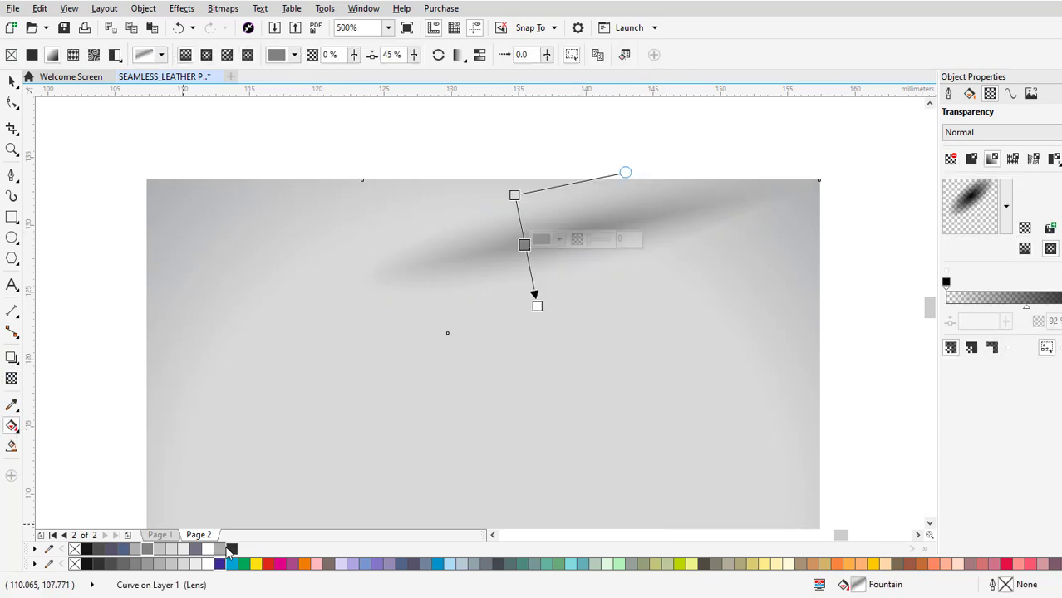
pyautogui.click(220, 549)
pyautogui.scroll(-3, 664, 206)
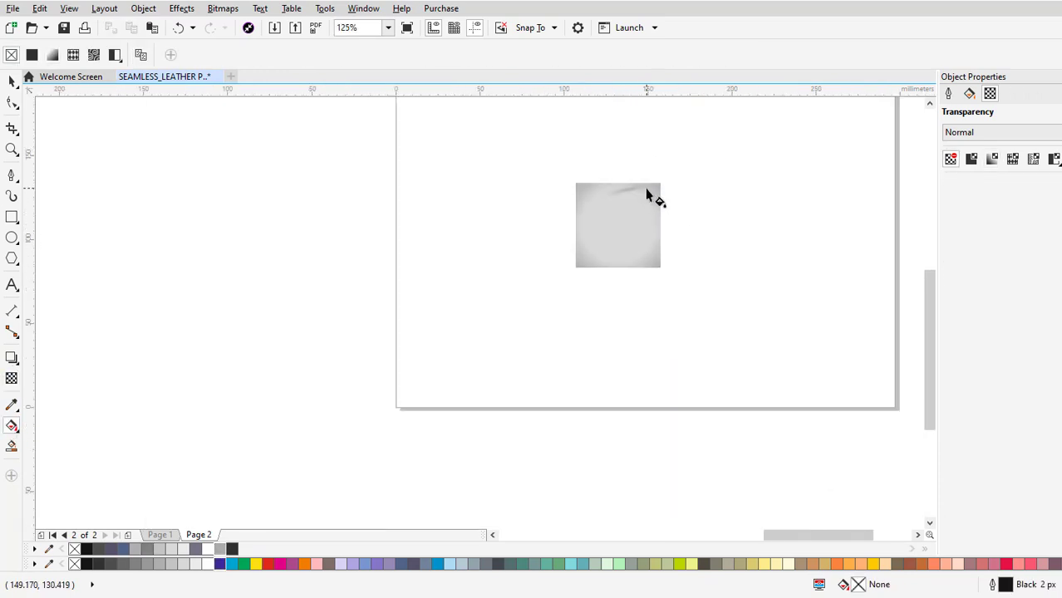
# Duplicate the shaded fold by copying and pasting it, and move the copy below the original, towards the square's middle.
pyautogui.scroll(2, 645, 188)
pyautogui.moveTo(646, 183); pyautogui.dragTo(631, 169)
pyautogui.click(12, 82)
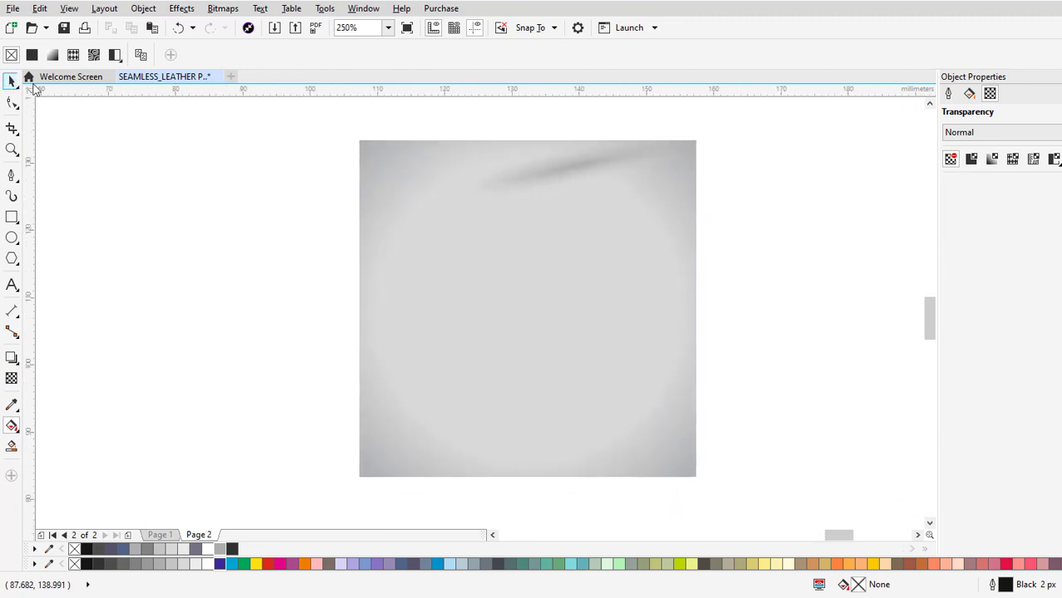
pyautogui.click(576, 172)
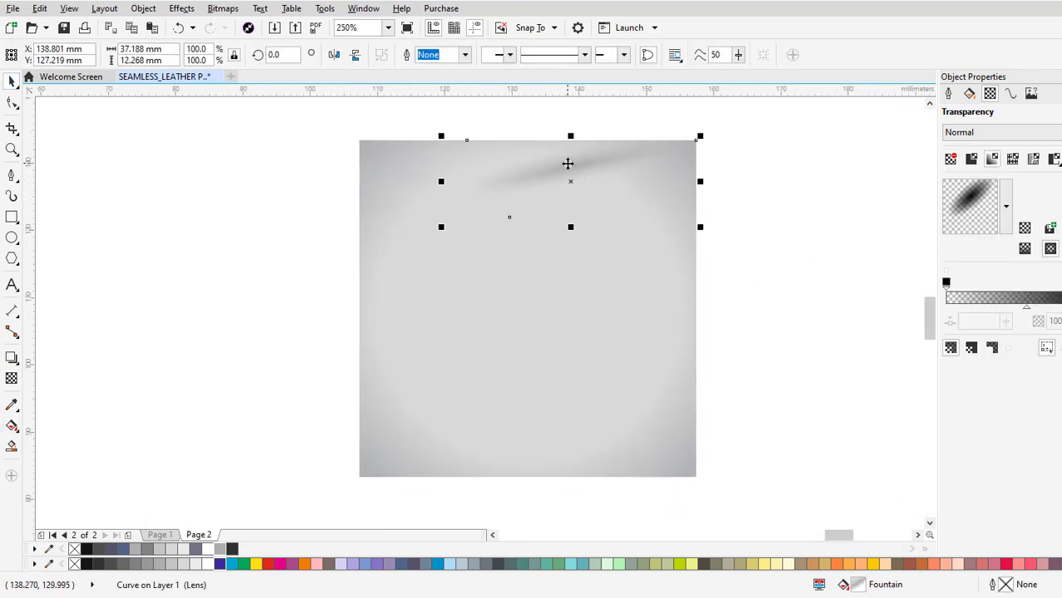
pyautogui.moveTo(569, 161); pyautogui.dragTo(561, 232)
pyautogui.moveTo(620, 278); pyautogui.dragTo(618, 241)
pyautogui.rightClick(552, 187)
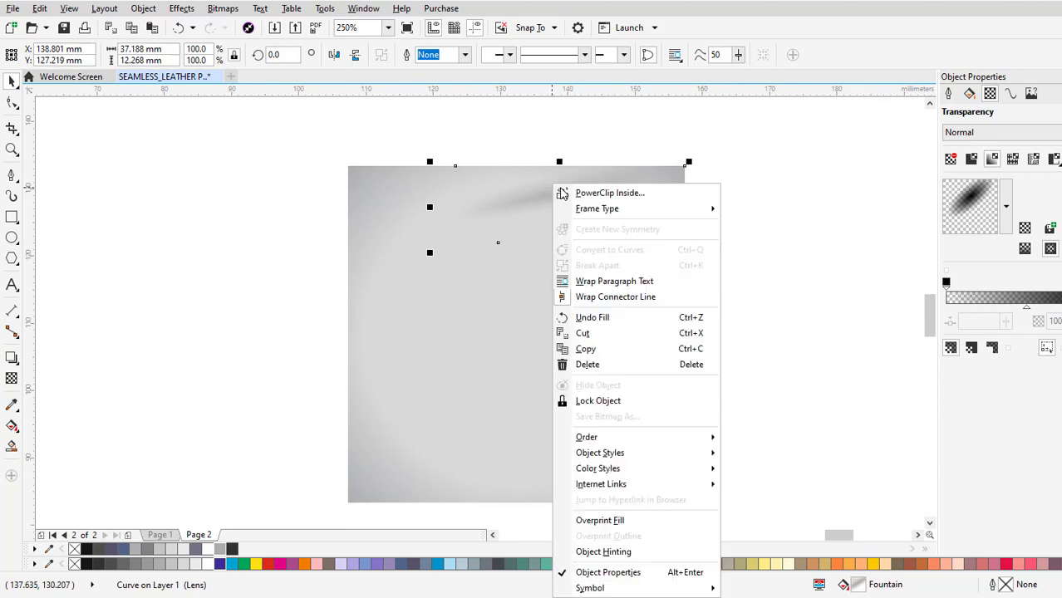
pyautogui.click(590, 349)
pyautogui.rightClick(703, 206)
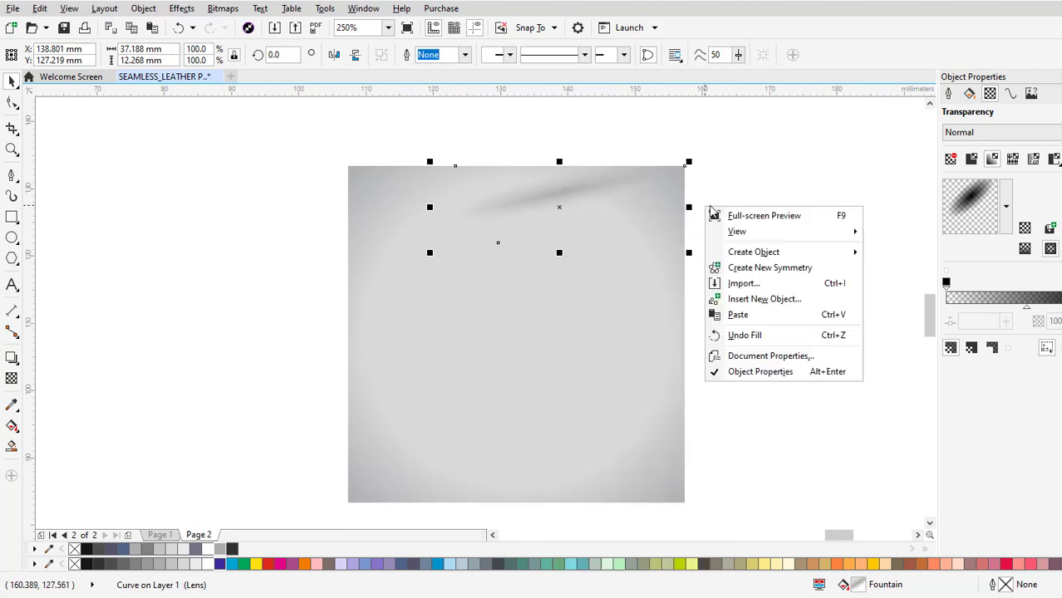
pyautogui.click(740, 314)
pyautogui.moveTo(584, 187); pyautogui.dragTo(577, 276)
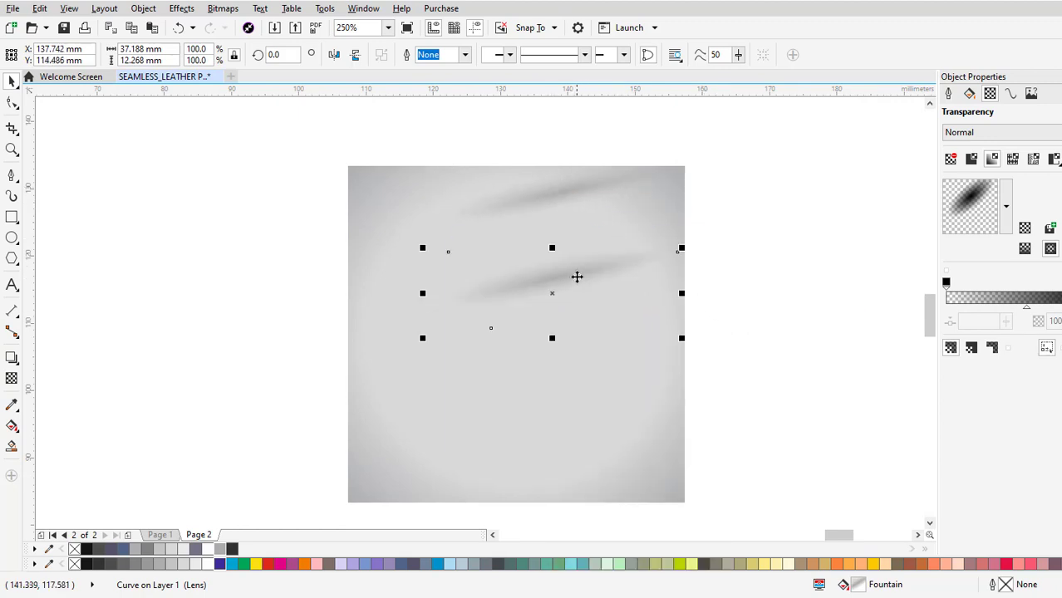
# Rotate the fold copy 90°, mirror it horizontally and snap its tip to the square's upper-right corner.
pyautogui.click(576, 273)
pyautogui.moveTo(682, 344); pyautogui.dragTo(655, 231)
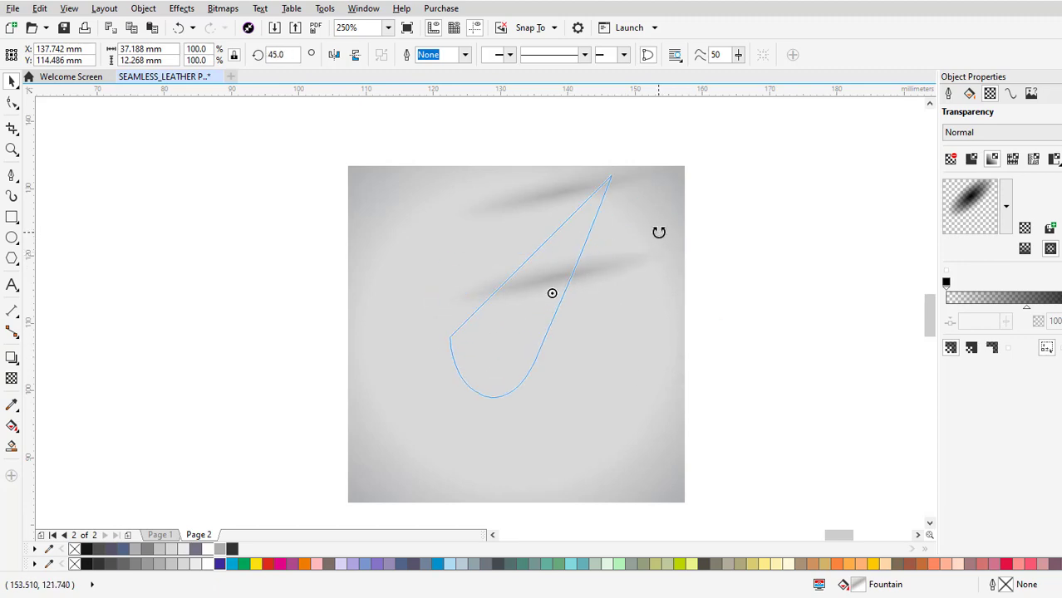
pyautogui.moveTo(658, 231); pyautogui.dragTo(620, 128)
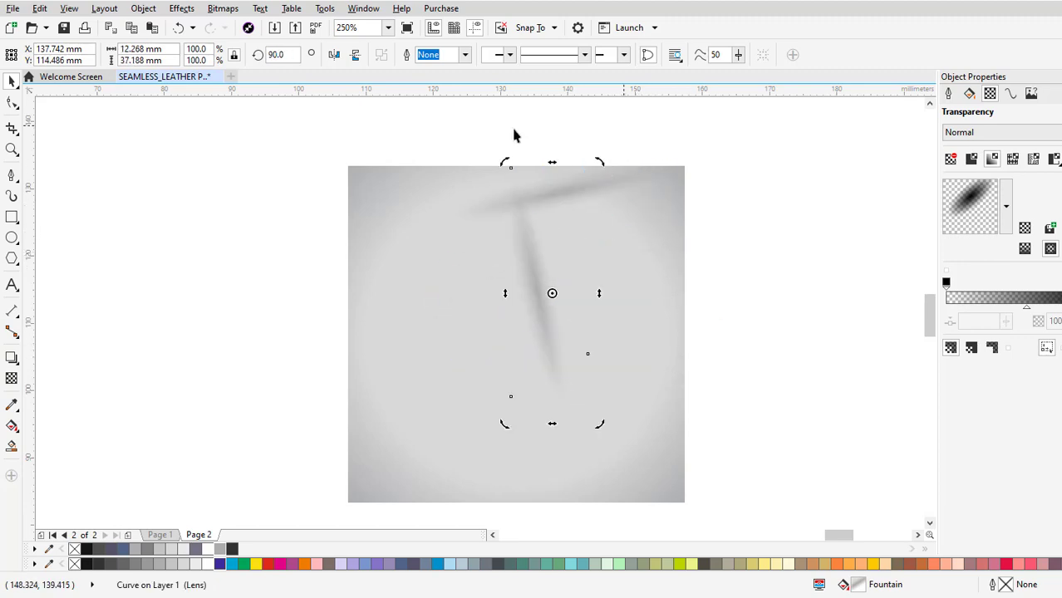
pyautogui.click(335, 56)
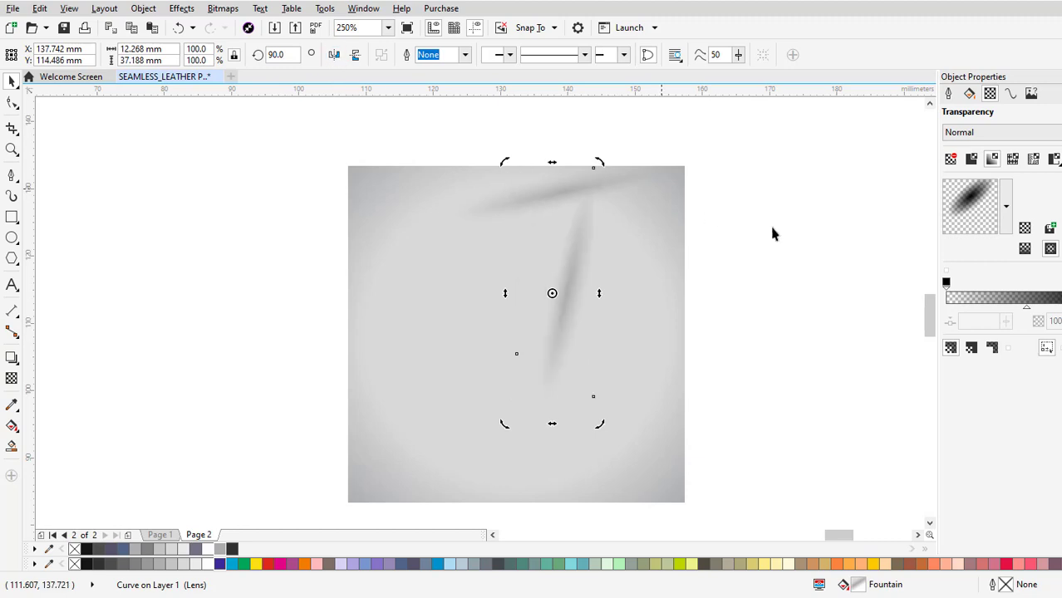
pyautogui.click(596, 168)
pyautogui.moveTo(596, 167); pyautogui.dragTo(687, 172)
pyautogui.click(755, 202)
# Scale both folds together to 84.2%, keeping their shared tip at the square's upper-right corner.
pyautogui.scroll(-3, 751, 204)
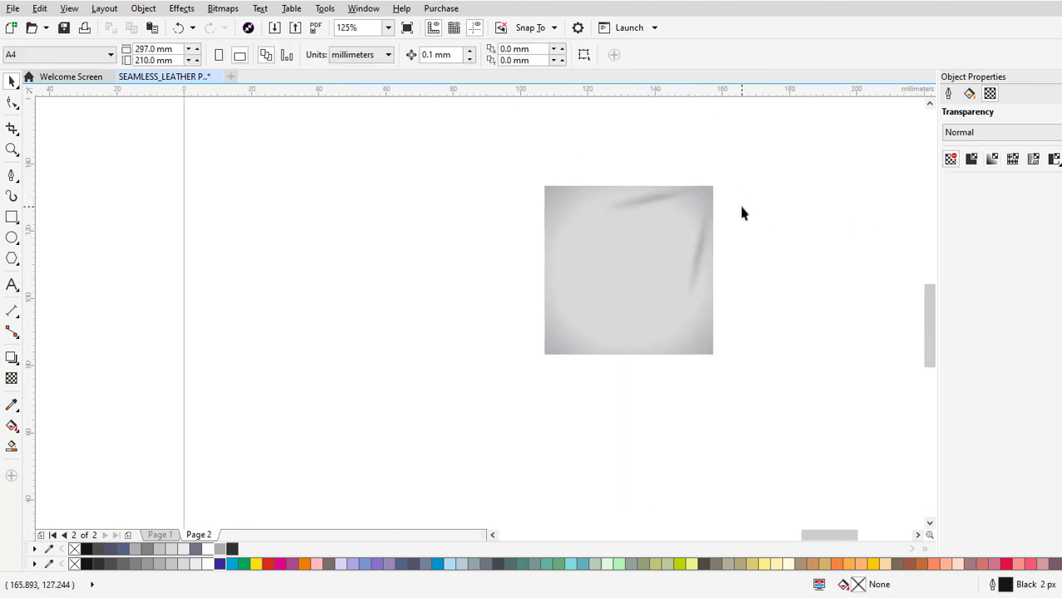
pyautogui.click(699, 252)
pyautogui.keyDown('shift'); pyautogui.click(636, 202); pyautogui.keyUp('shift')
pyautogui.moveTo(582, 314); pyautogui.dragTo(590, 291)
pyautogui.click(764, 266)
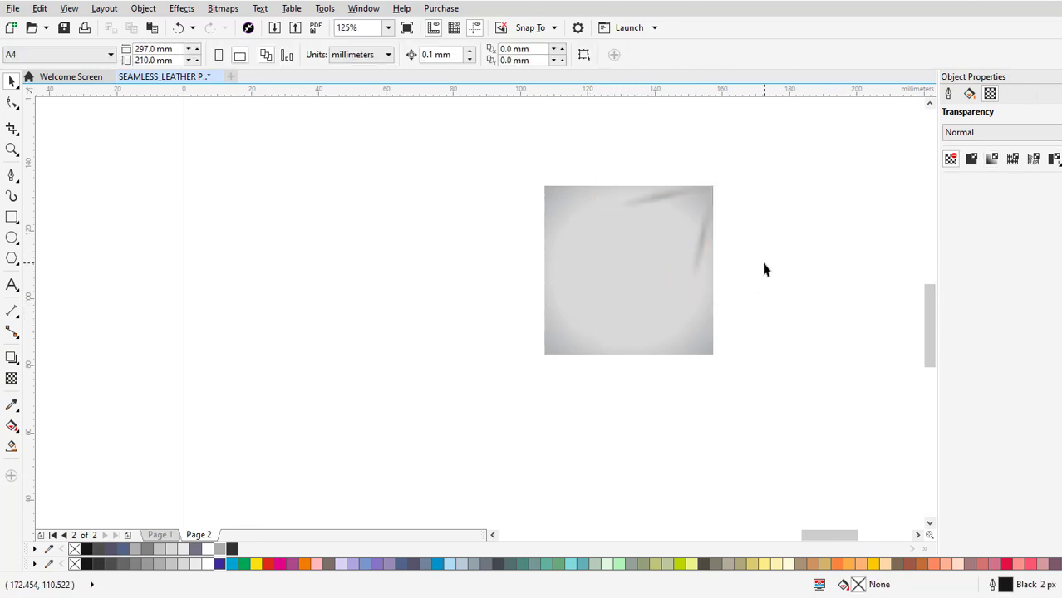
# Duplicate the two corner folds together by copying and pasting them.
pyautogui.scroll(-2, 755, 268)
pyautogui.scroll(2, 730, 263)
pyautogui.click(732, 247)
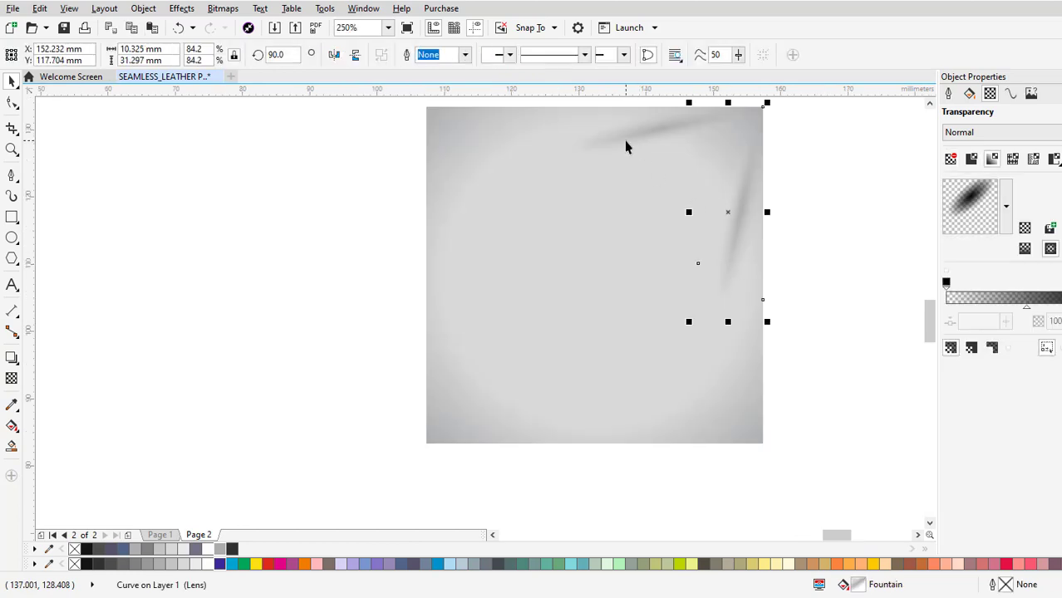
pyautogui.keyDown('shift'); pyautogui.click(627, 141); pyautogui.keyUp('shift')
pyautogui.moveTo(628, 215)
pyautogui.mouseDown()
pyautogui.moveTo(616, 260)
pyautogui.moveTo(586, 238)
pyautogui.mouseUp()
pyautogui.rightClick(713, 220)
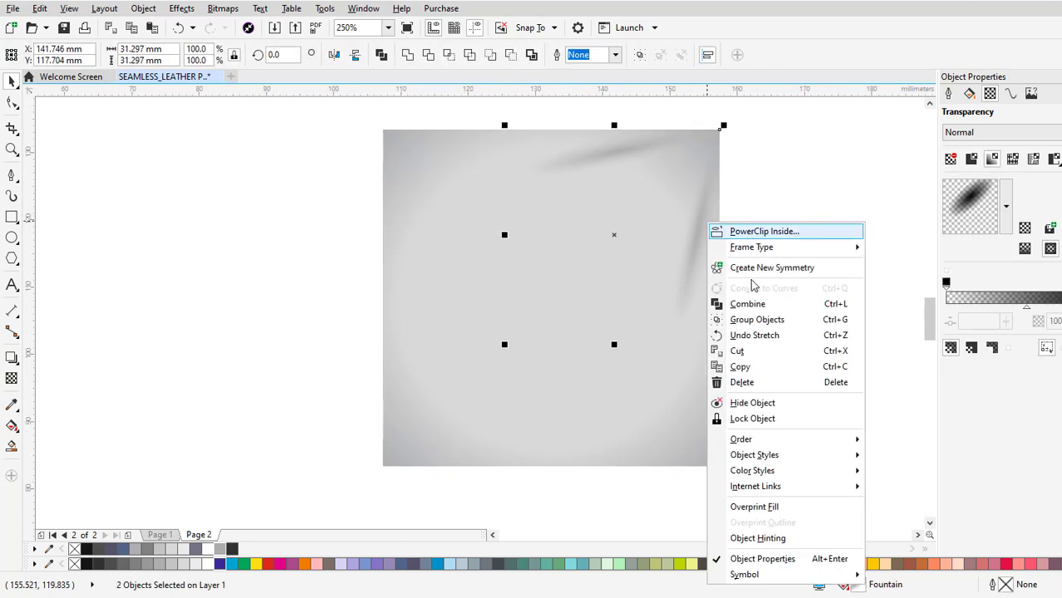
pyautogui.click(748, 365)
pyautogui.rightClick(792, 225)
pyautogui.click(818, 332)
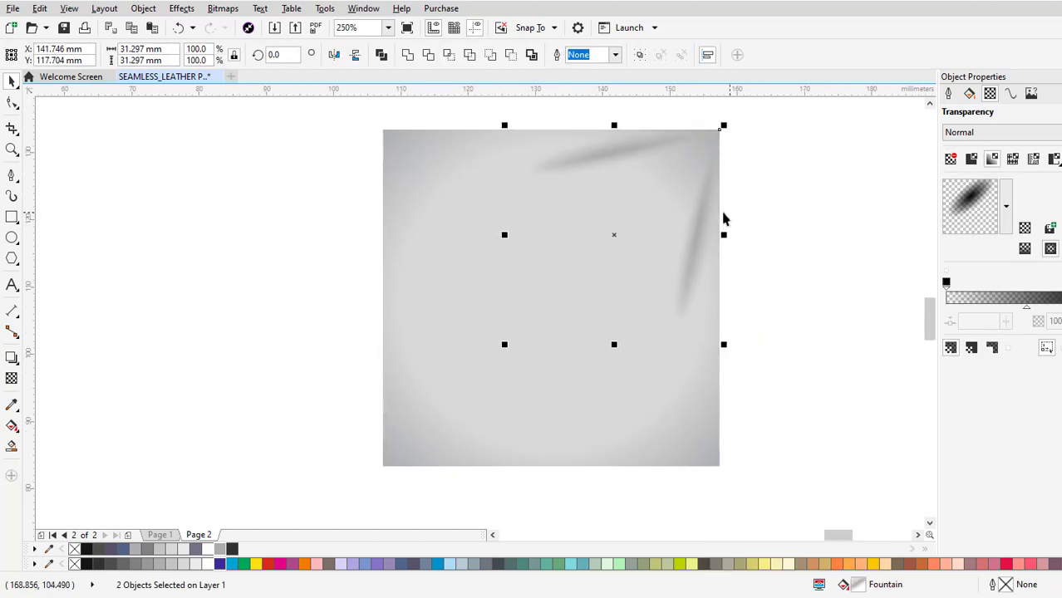
# Mirror the pasted fold pair vertically and horizontally and place its tip at the square's lower-left corner.
pyautogui.moveTo(690, 222); pyautogui.dragTo(592, 322)
pyautogui.click(355, 55)
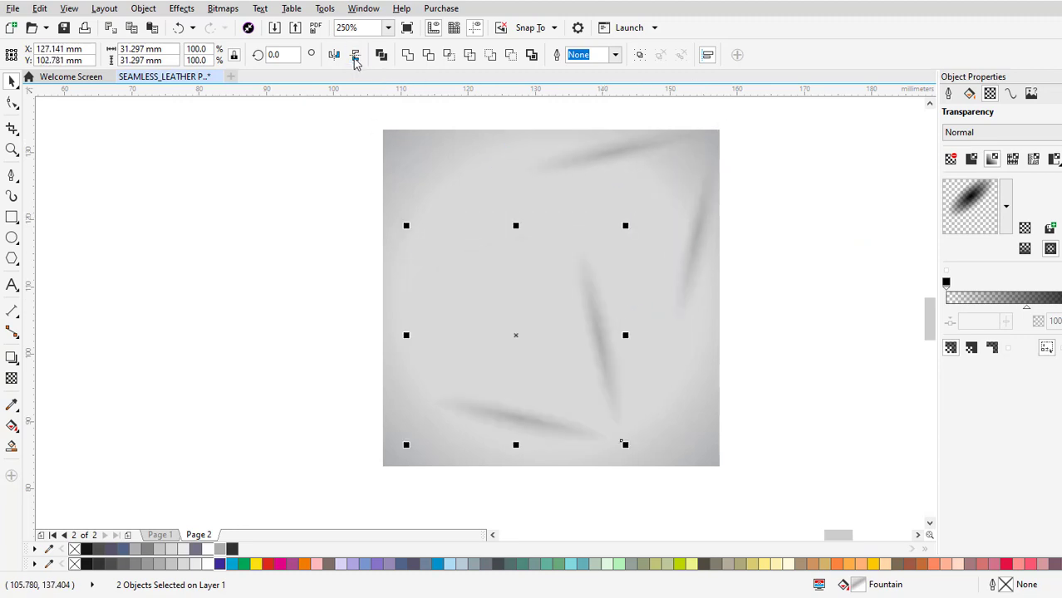
pyautogui.click(334, 55)
pyautogui.moveTo(407, 440); pyautogui.dragTo(385, 470)
# Check in wireframe view how the fold tips align with the square's two opposite corners, restore the shaded view and clear the selection.
pyautogui.scroll(5, 387, 469)
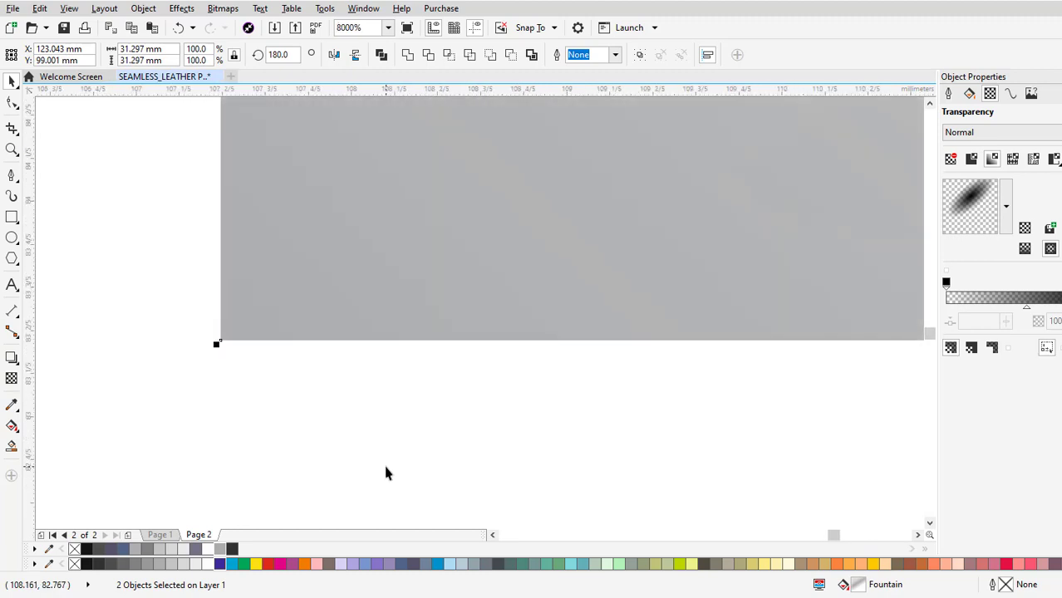
pyautogui.scroll(-4, 386, 466)
pyautogui.scroll(-1, 645, 301)
pyautogui.moveTo(751, 204); pyautogui.dragTo(561, 247)
pyautogui.scroll(4, 633, 280)
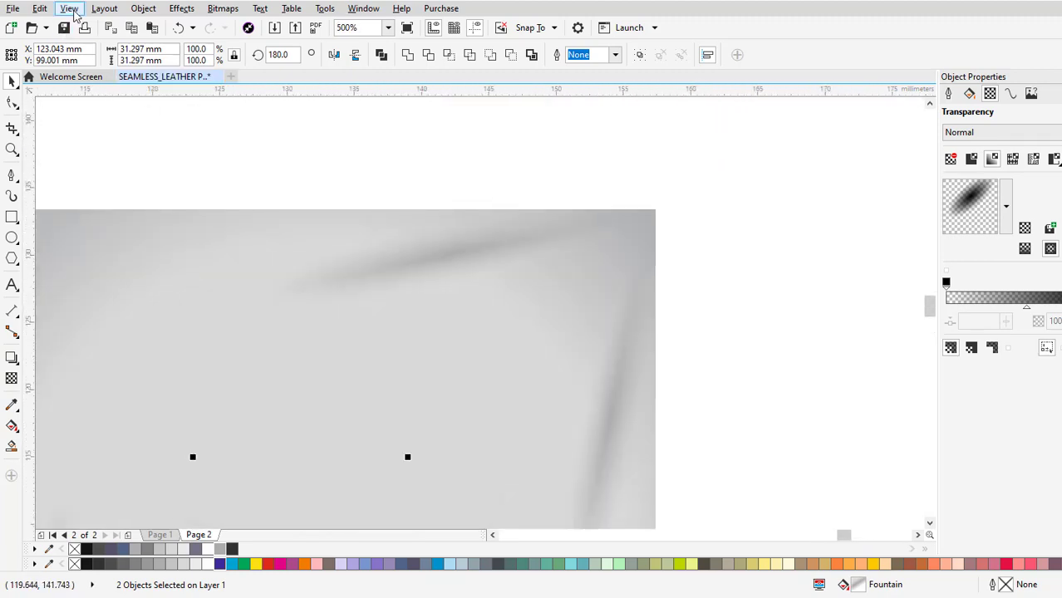
pyautogui.click(69, 8)
pyautogui.click(93, 41)
pyautogui.scroll(-6, 652, 232)
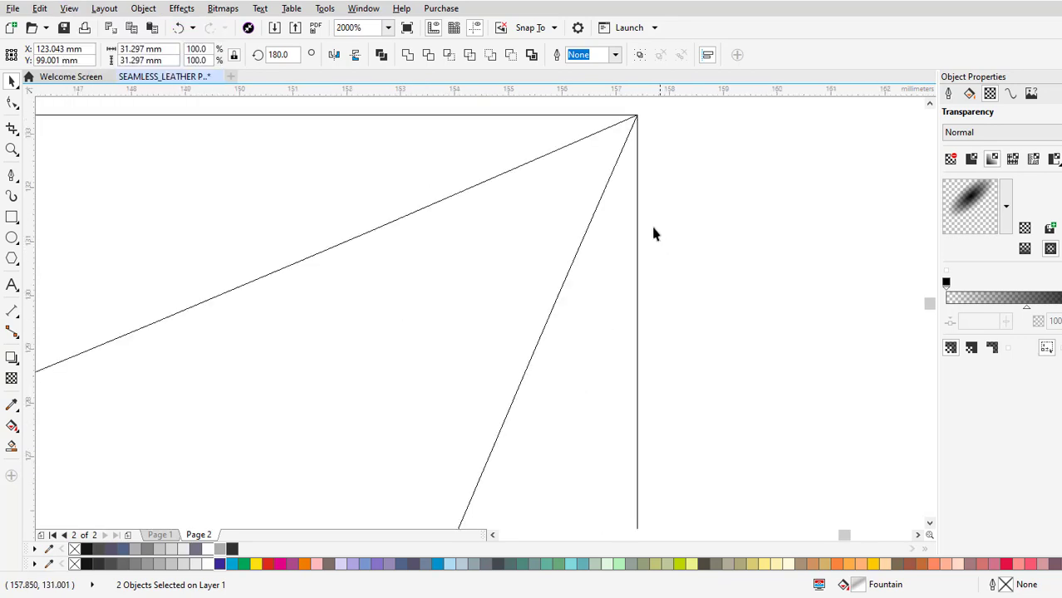
pyautogui.scroll(8, 494, 344)
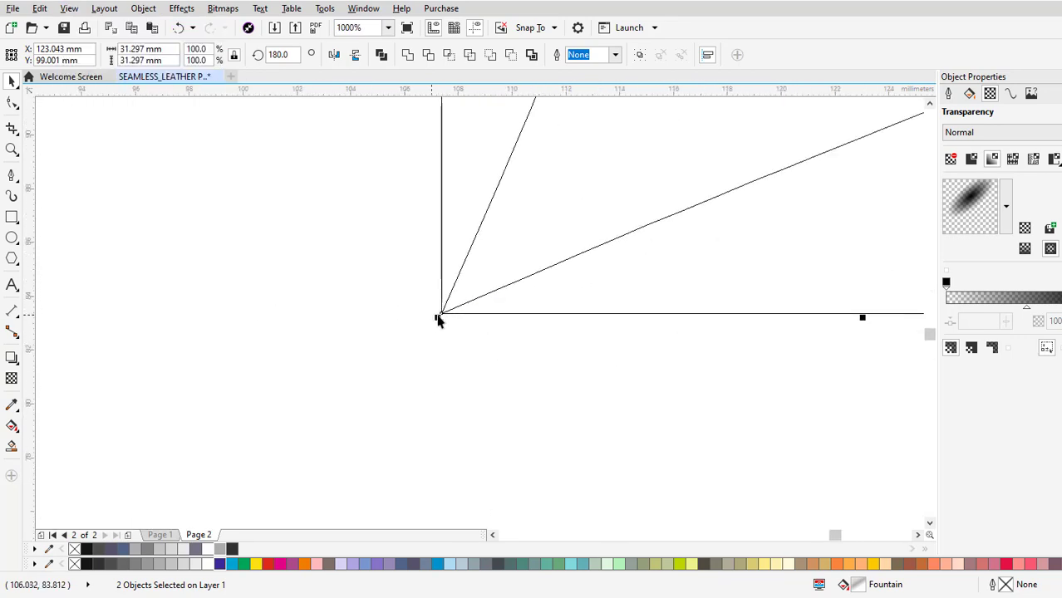
pyautogui.scroll(-6, 655, 260)
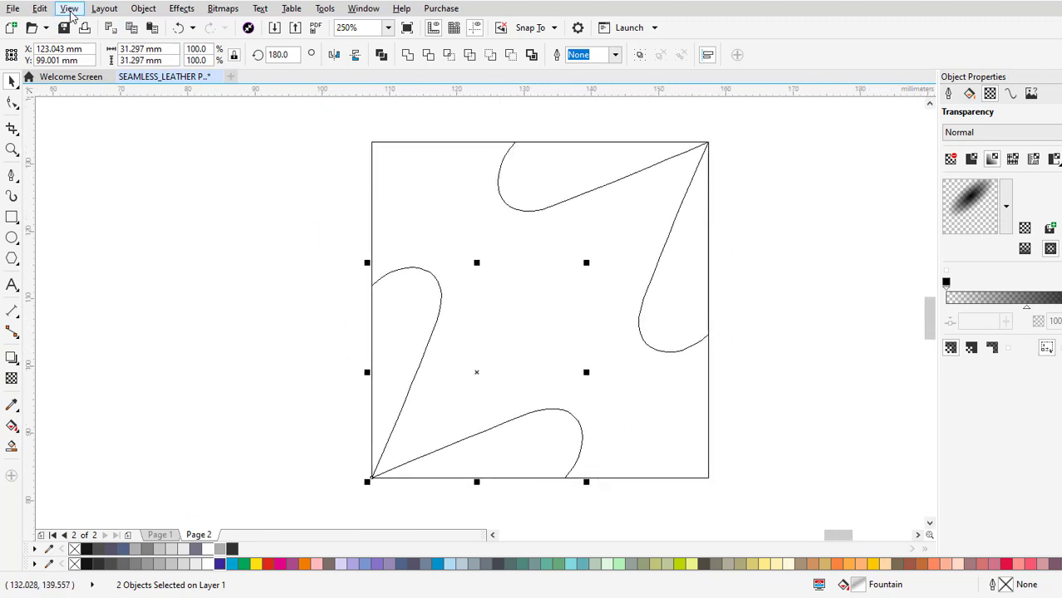
pyautogui.click(69, 9)
pyautogui.click(95, 87)
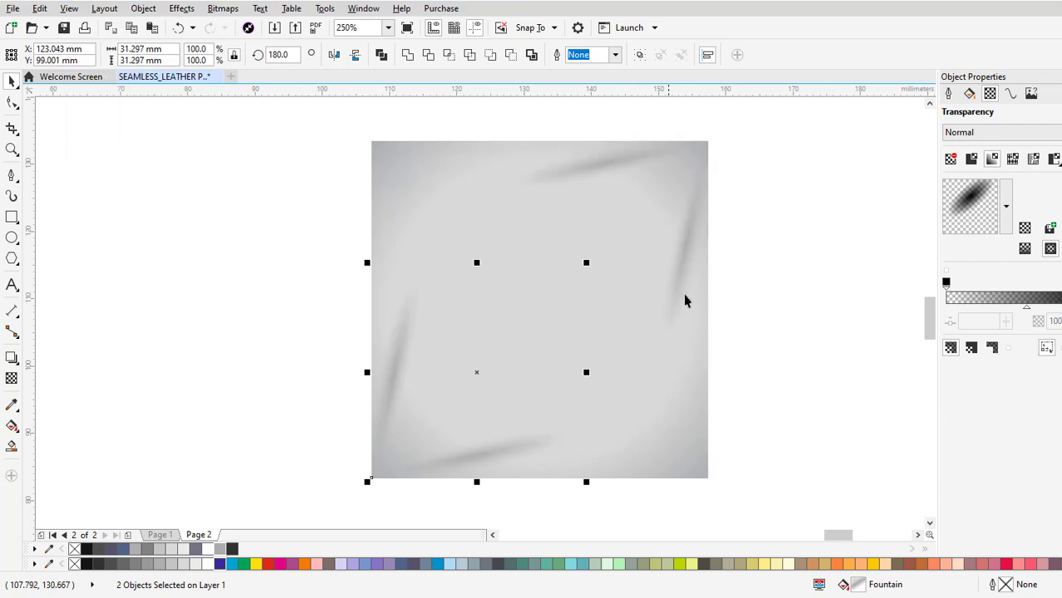
pyautogui.press('Escape')
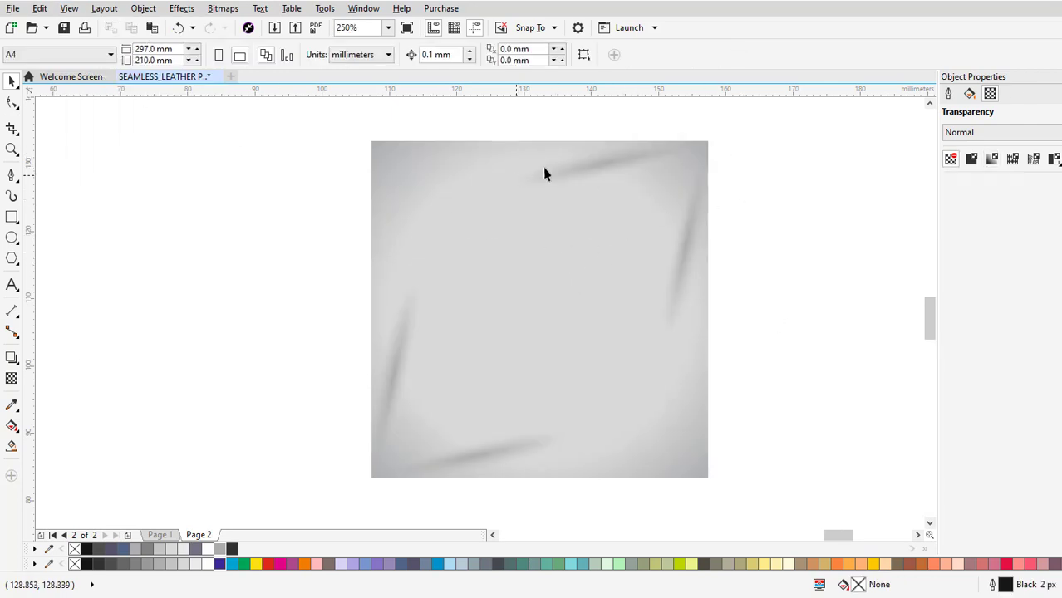
# Draw a 50 mm wide rectangle about 1.8 mm high along the square's top edge, remove its outline and fill it with 42% black.
pyautogui.scroll(1, 540, 160)
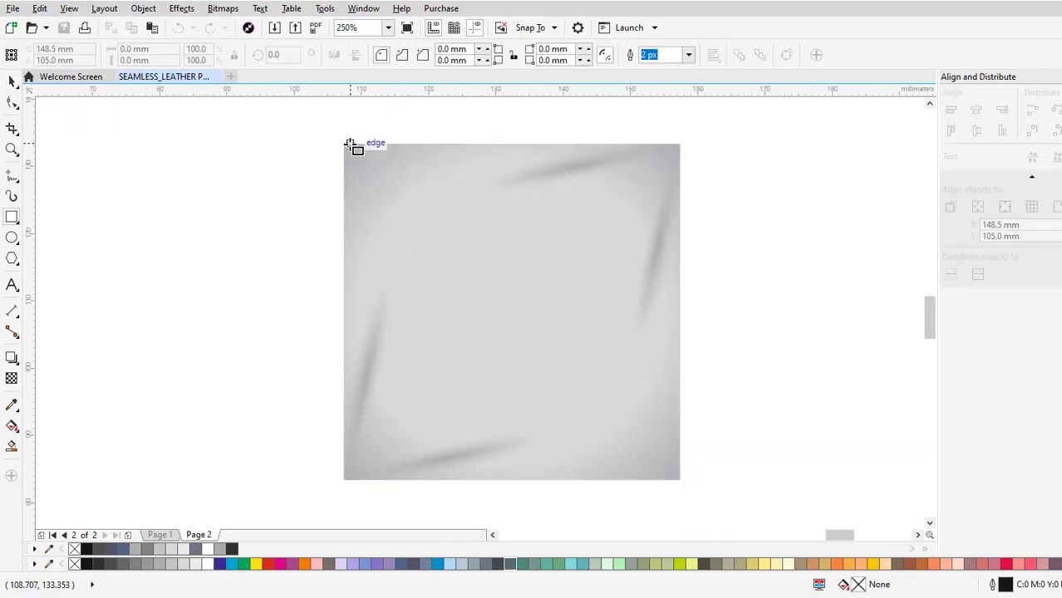
pyautogui.moveTo(344, 144); pyautogui.dragTo(681, 155)
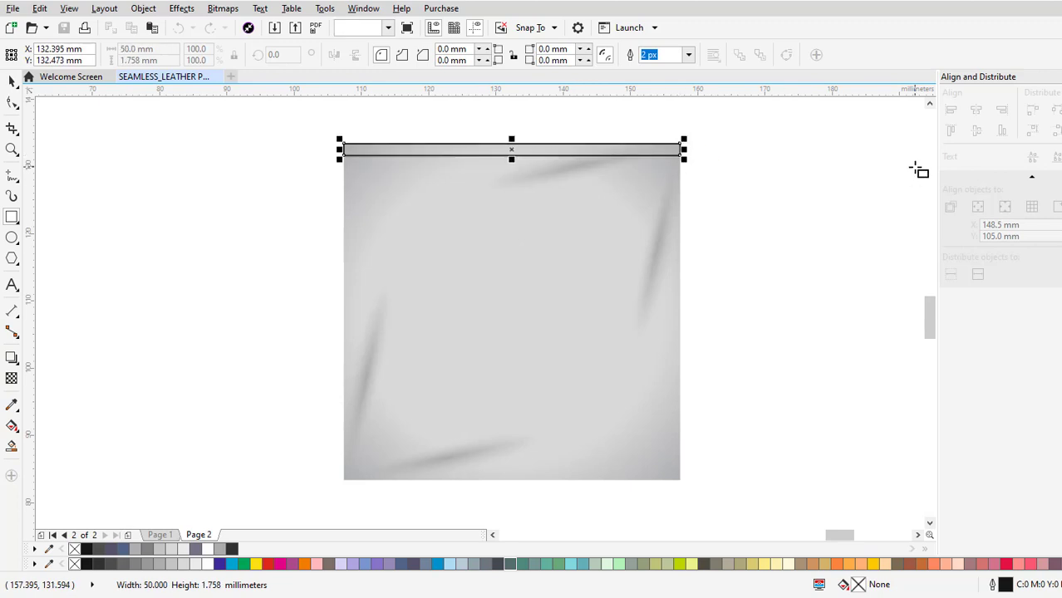
pyautogui.click(12, 81)
pyautogui.rightClick(75, 549)
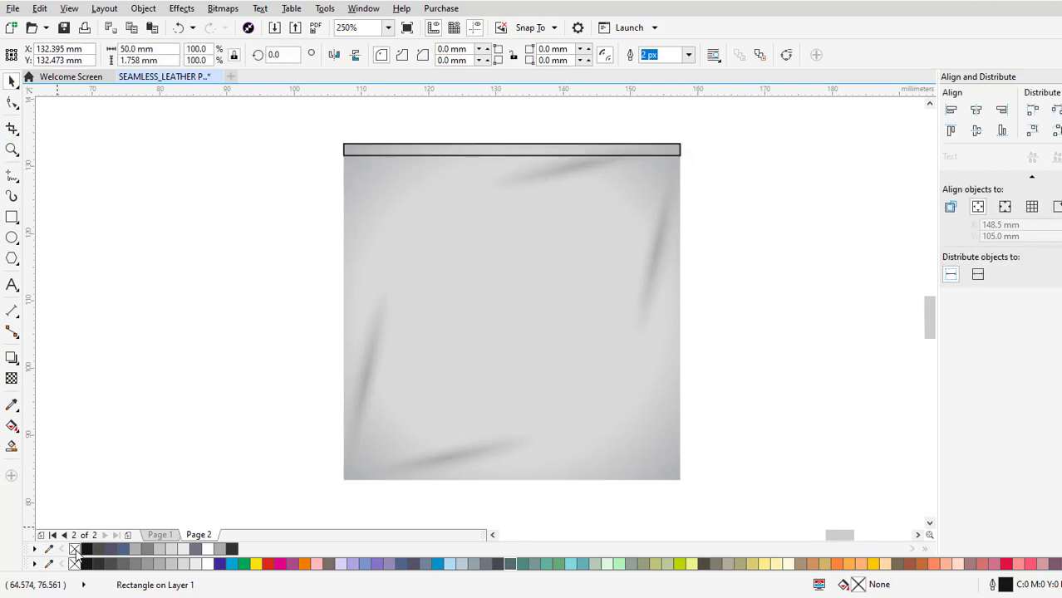
pyautogui.click(200, 549)
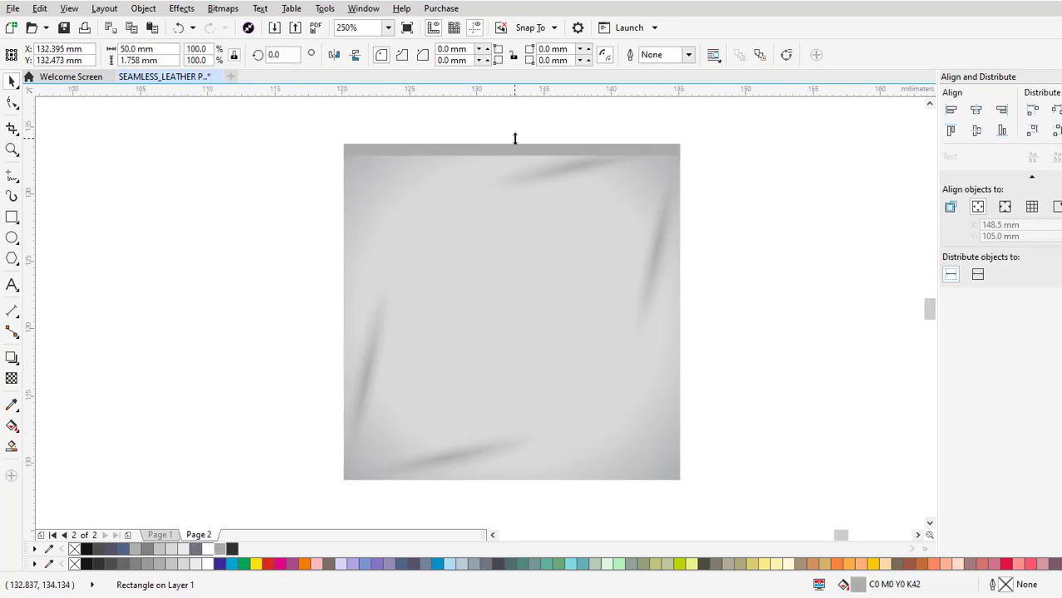
# Convert the grey strip to curves and turn its straight segments into curved ones for node editing.
pyautogui.scroll(2, 514, 137)
pyautogui.rightClick(528, 154)
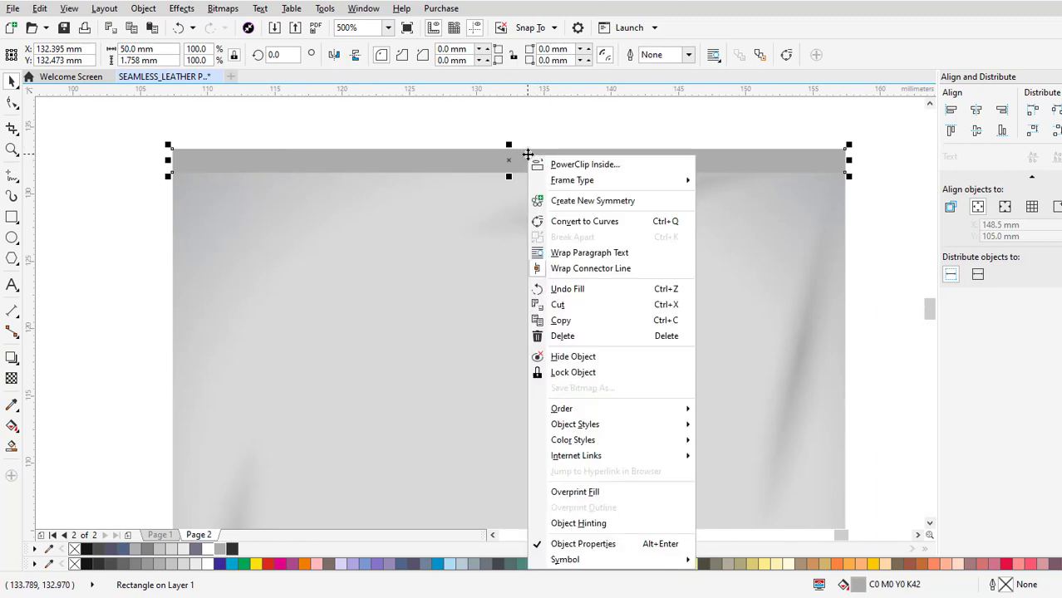
pyautogui.click(236, 173)
pyautogui.click(217, 170)
pyautogui.click(12, 102)
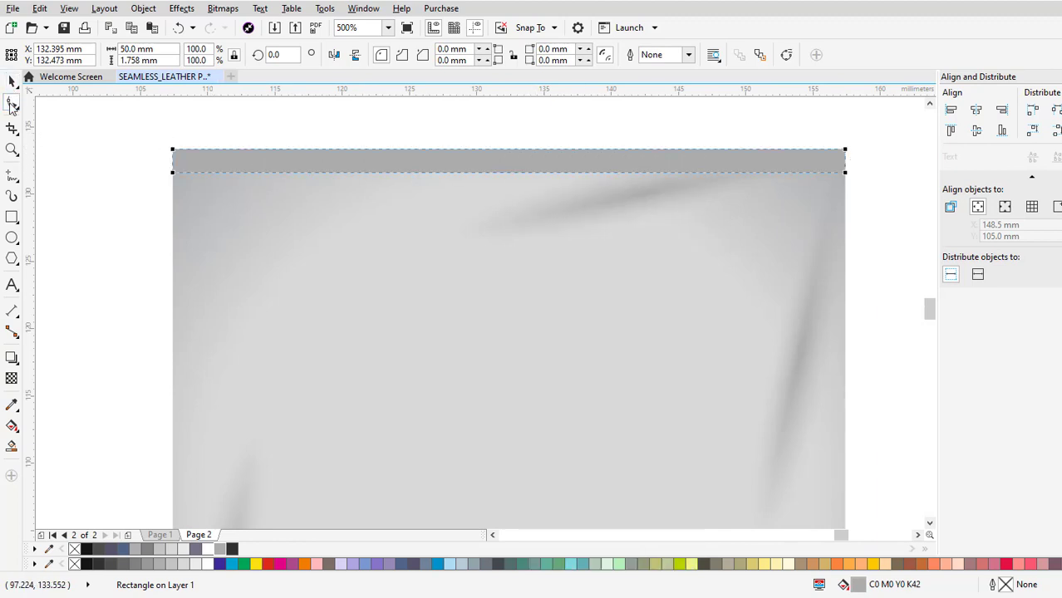
pyautogui.rightClick(286, 165)
pyautogui.click(349, 233)
pyautogui.click(176, 173)
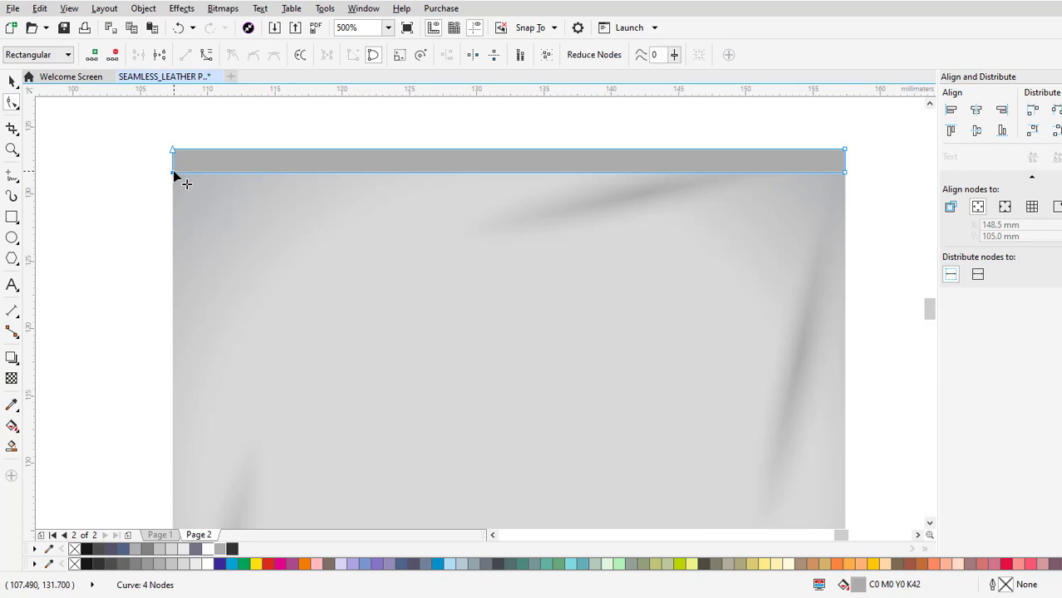
pyautogui.rightClick(177, 174)
pyautogui.click(207, 234)
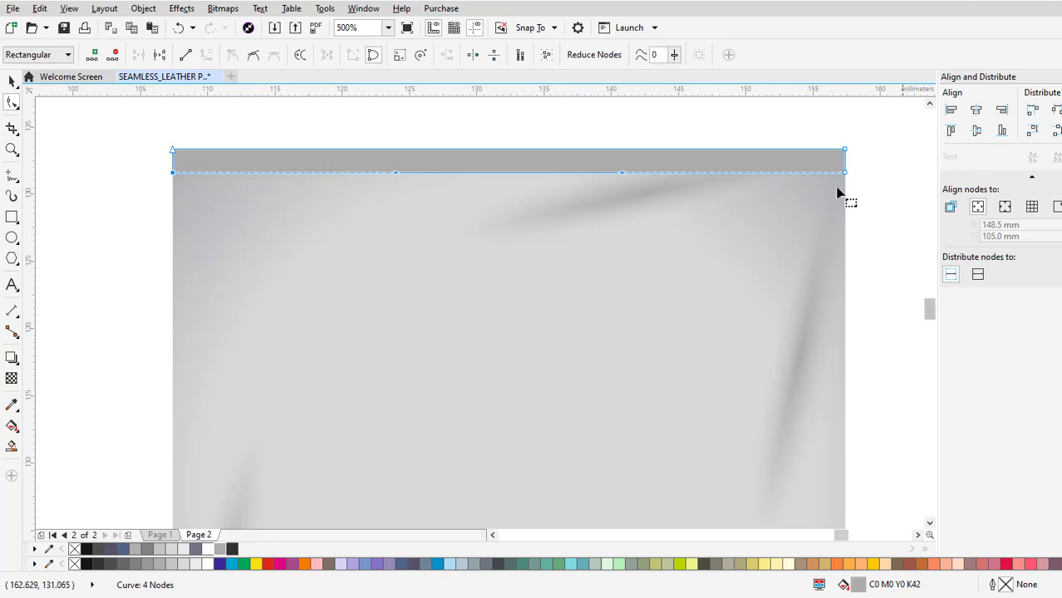
# Add a node midway along the strip's bottom edge and delete both lower corner nodes.
pyautogui.doubleClick(520, 172)
pyautogui.press('Delete')
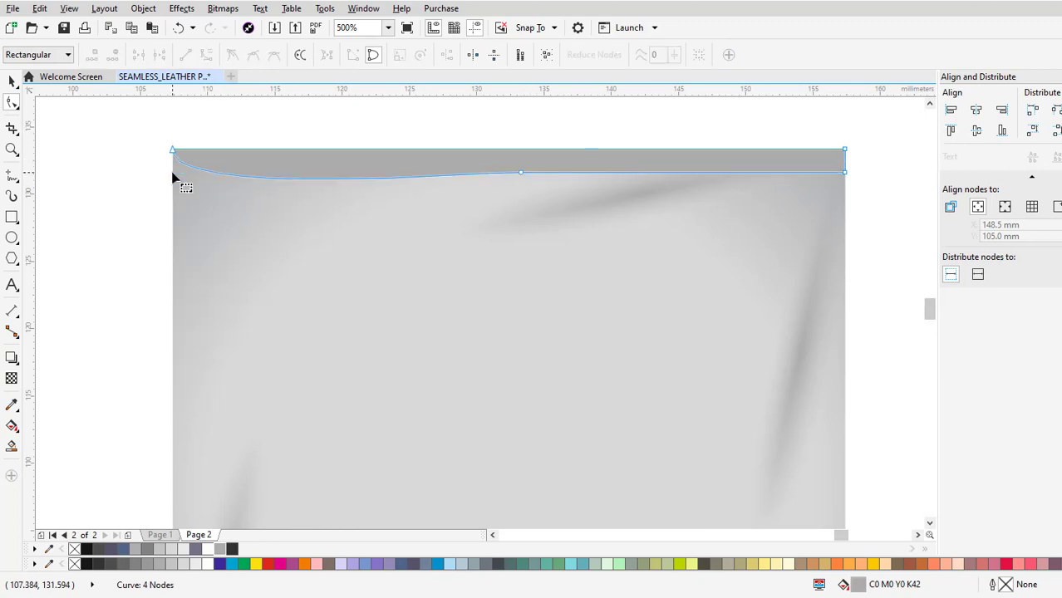
pyautogui.click(846, 174)
pyautogui.press('Delete')
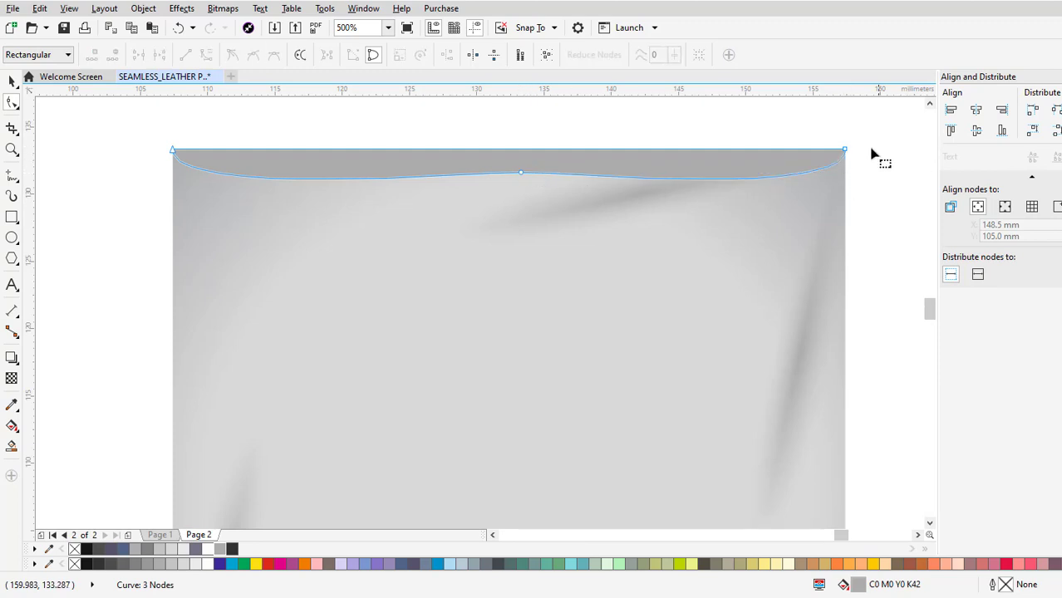
# Shorten the curve handles at the strip's two end nodes and raise the middle node to form a shallow, smooth arc.
pyautogui.click(844, 150)
pyautogui.moveTo(844, 195); pyautogui.dragTo(844, 166)
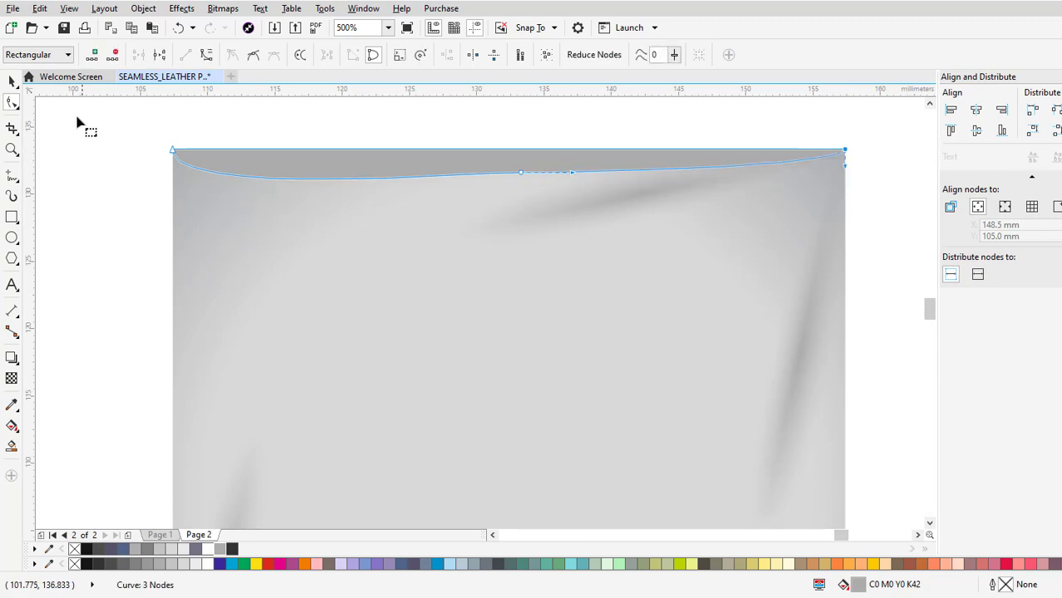
pyautogui.click(170, 152)
pyautogui.moveTo(173, 200); pyautogui.dragTo(175, 168)
pyautogui.moveTo(520, 172); pyautogui.dragTo(521, 166)
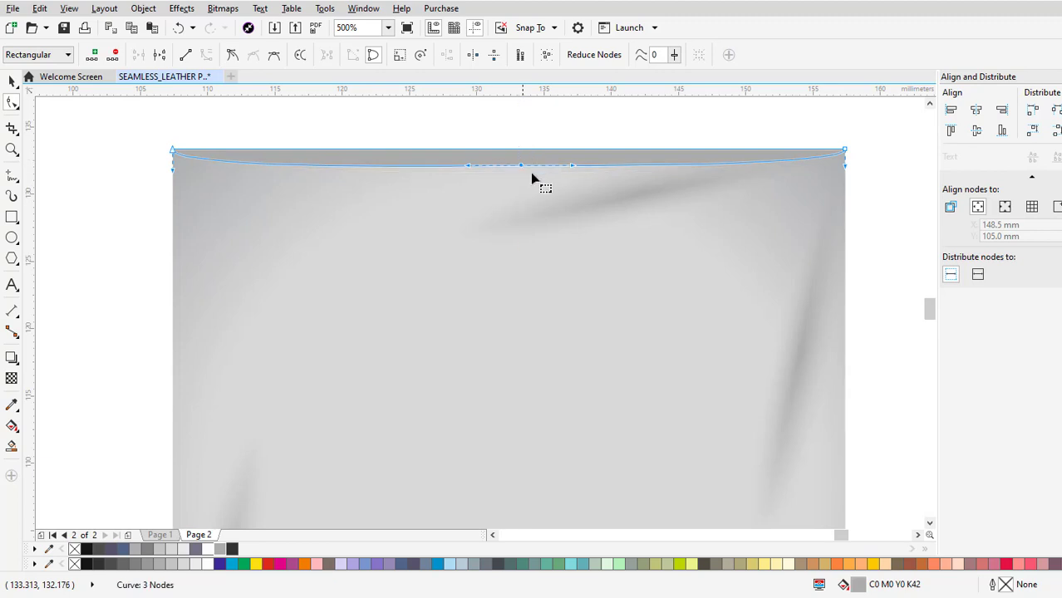
# Apply an elliptical fountain transparency to the arc strip, centre it within the strip and set its centre transparency to 0.
pyautogui.click(13, 79)
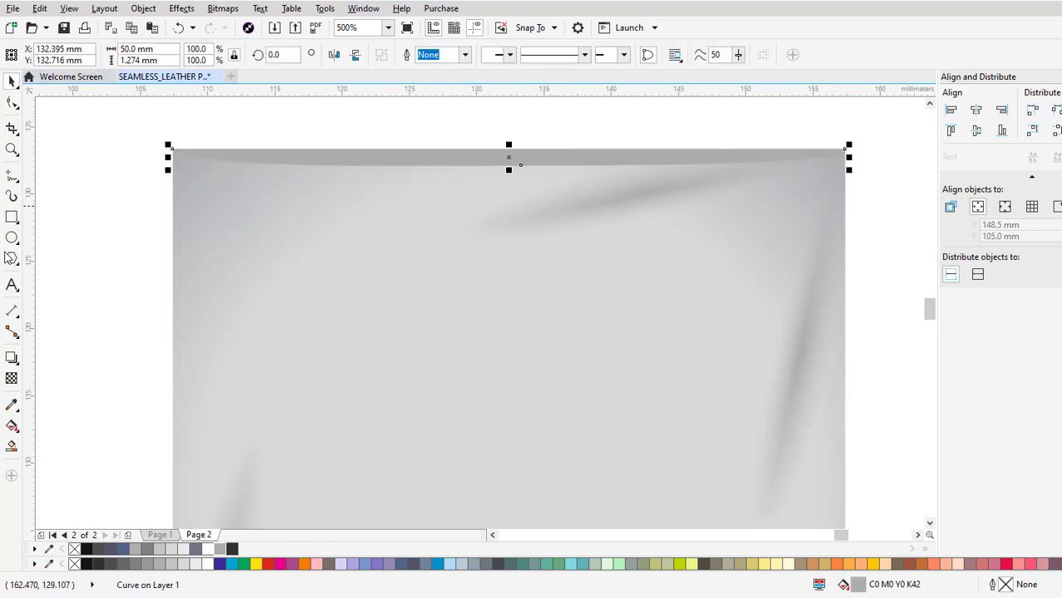
pyautogui.click(13, 380)
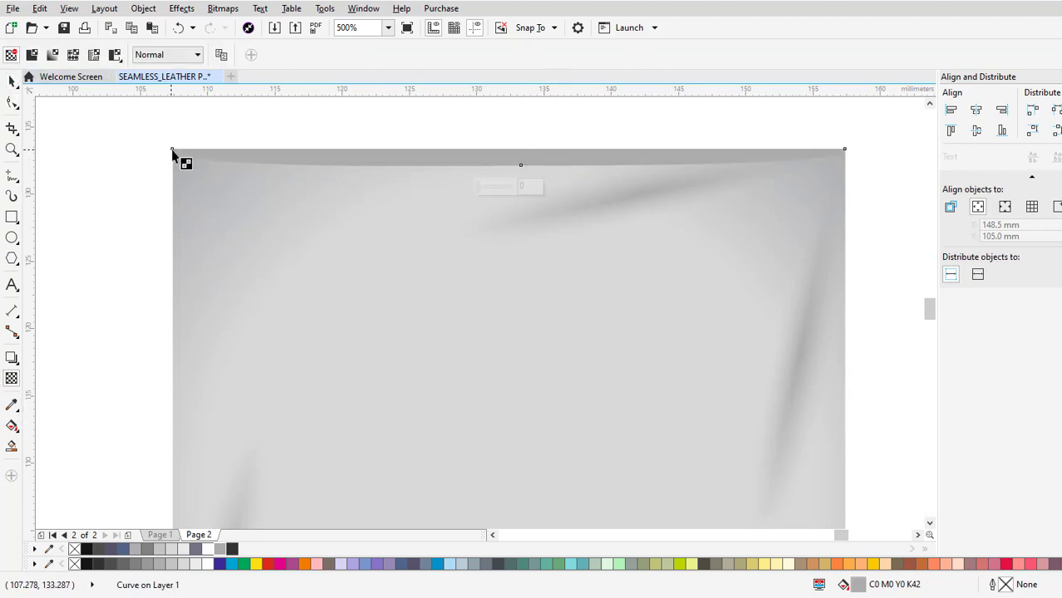
pyautogui.moveTo(173, 151); pyautogui.dragTo(846, 151)
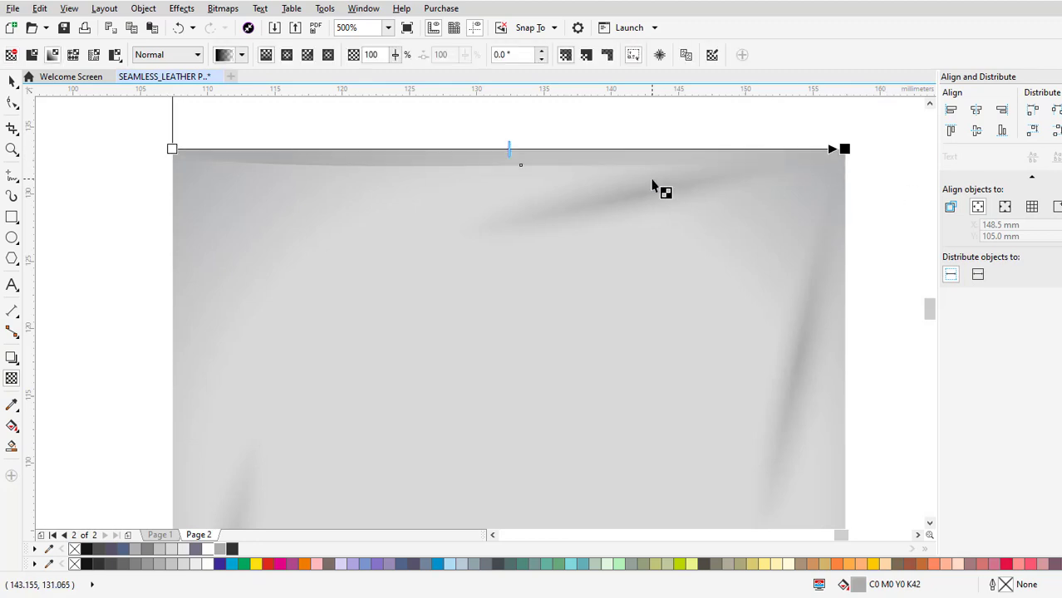
pyautogui.click(288, 56)
pyautogui.scroll(2, 540, 158)
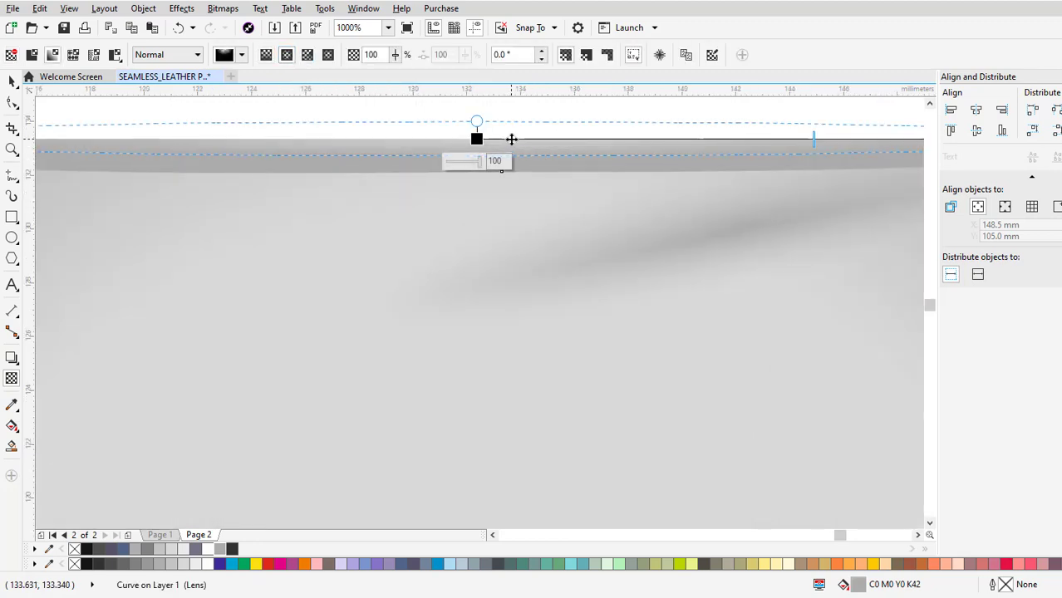
pyautogui.moveTo(511, 139); pyautogui.dragTo(512, 156)
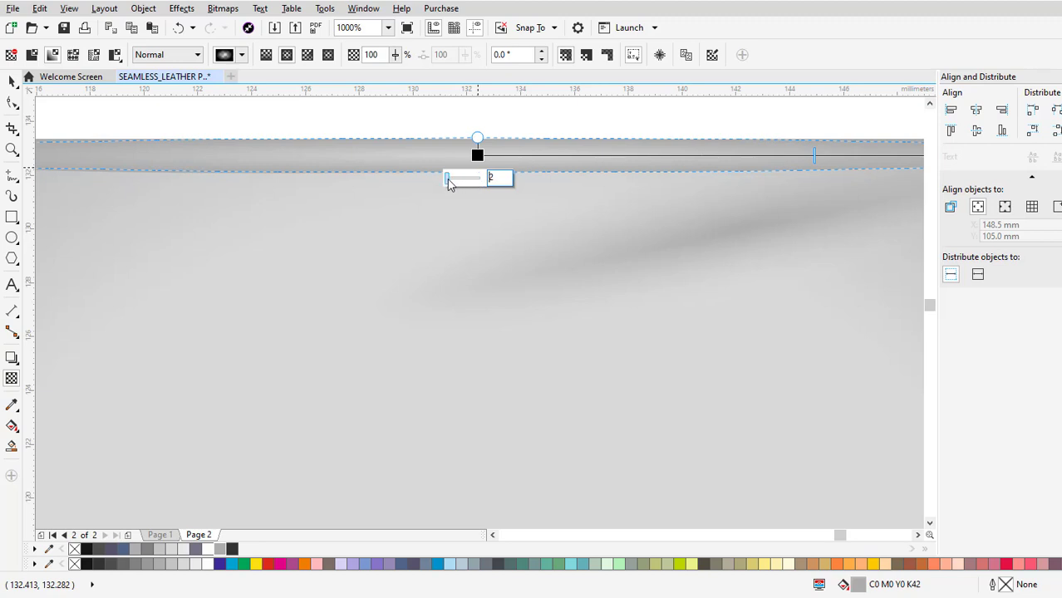
pyautogui.moveTo(447, 180); pyautogui.dragTo(445, 179)
pyautogui.click(558, 123)
pyautogui.scroll(-1, 457, 147)
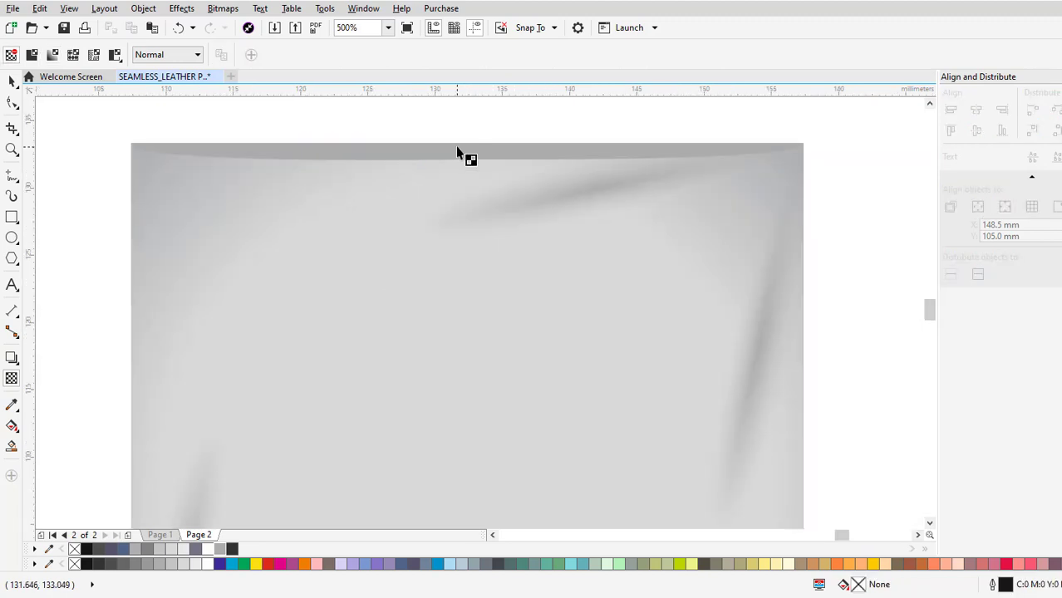
# Set the outer end of the strip's elliptical transparency to 100 so its edges fade out.
pyautogui.click(456, 149)
pyautogui.click(802, 151)
pyautogui.moveTo(772, 180); pyautogui.dragTo(851, 190)
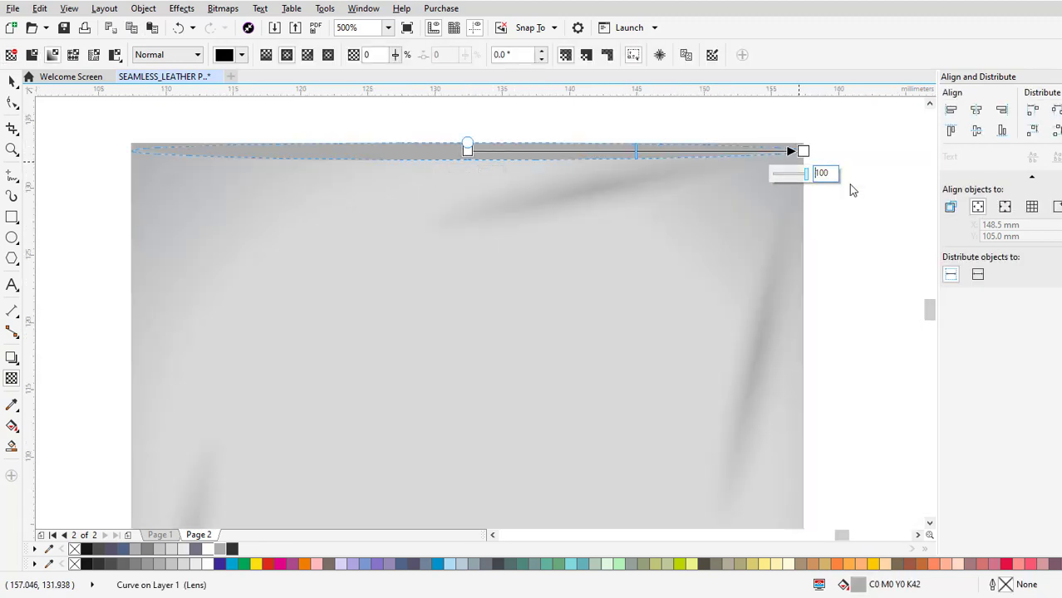
pyautogui.scroll(1, 486, 152)
pyautogui.scroll(1, 486, 151)
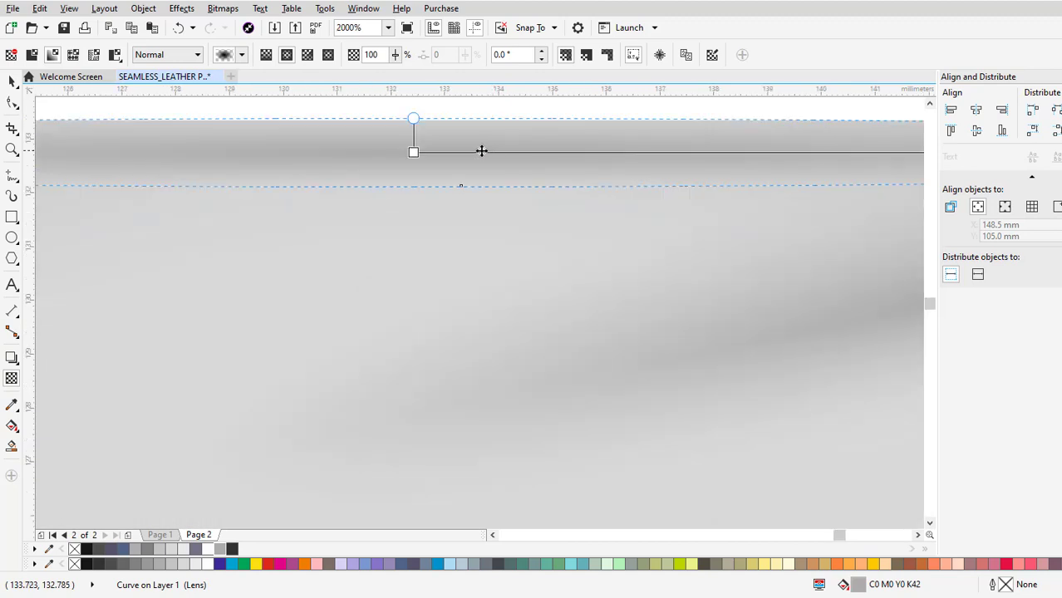
pyautogui.scroll(-2, 481, 151)
pyautogui.press('Escape')
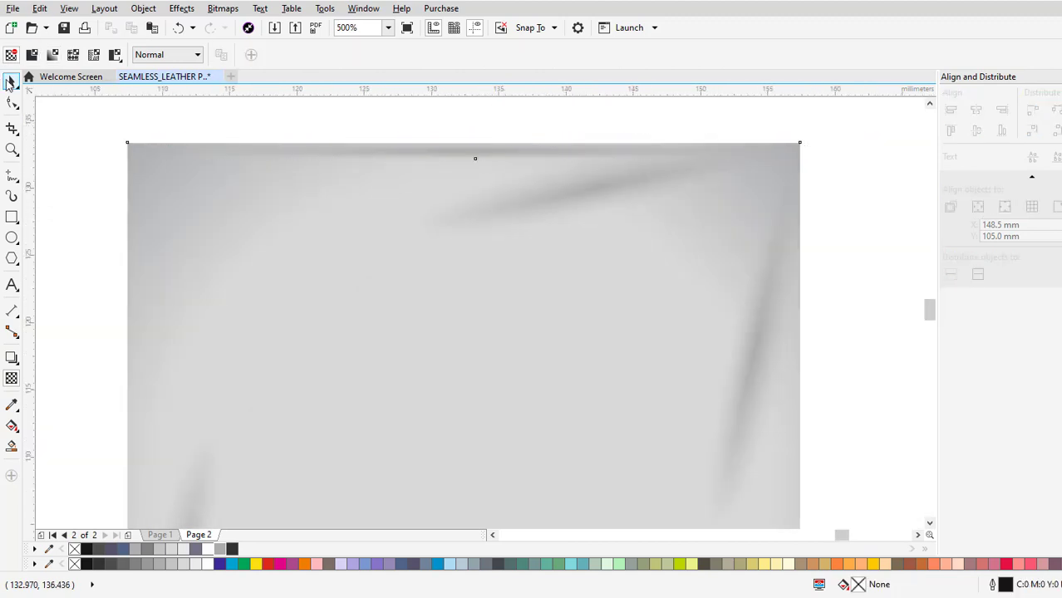
# Flatten the faded strip from its lower side to a height of 1.031 mm, keeping its upper edge in place.
pyautogui.click(10, 81)
pyautogui.scroll(-2, 611, 137)
pyautogui.scroll(1, 645, 143)
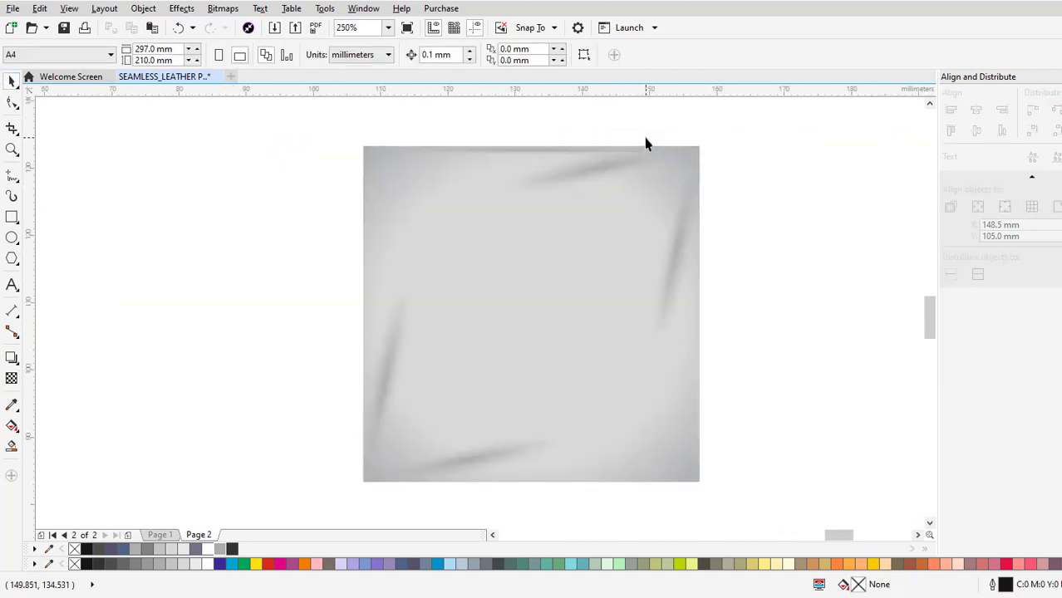
pyautogui.scroll(2, 542, 151)
pyautogui.click(541, 152)
pyautogui.scroll(1, 496, 161)
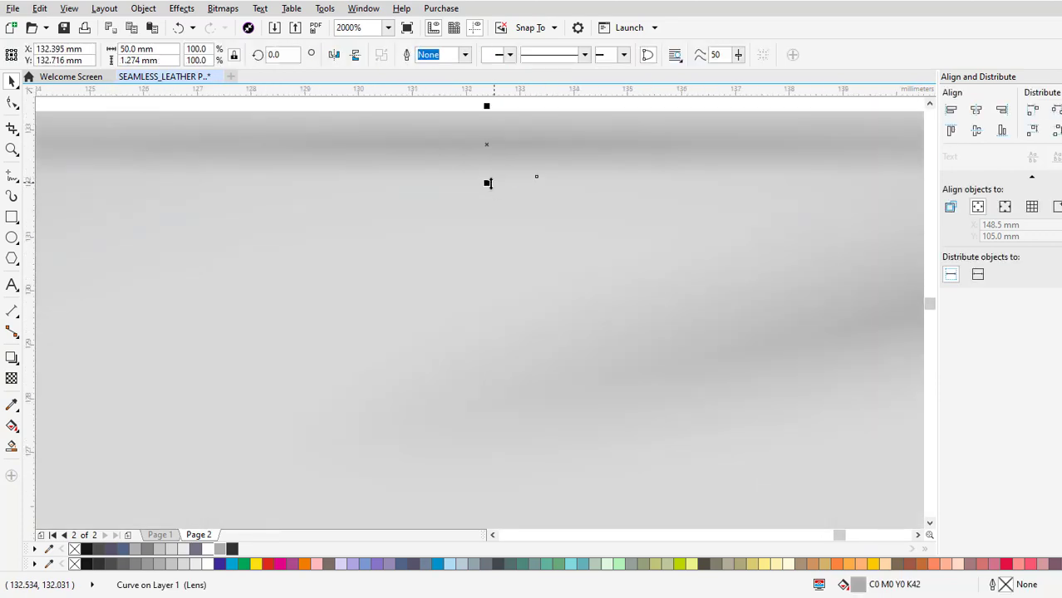
pyautogui.moveTo(487, 182); pyautogui.dragTo(488, 172)
pyautogui.scroll(-3, 536, 130)
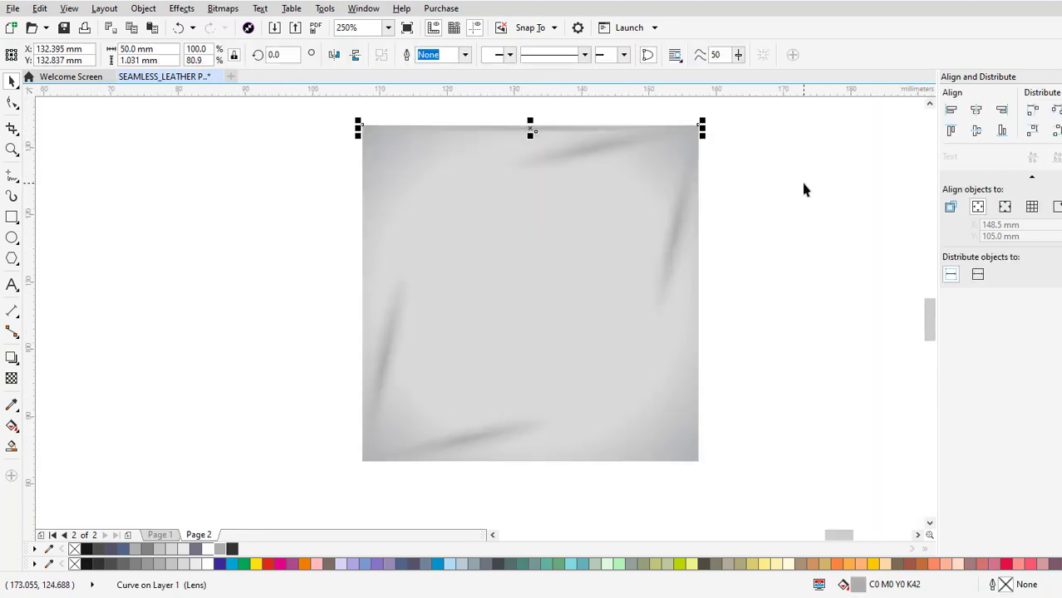
pyautogui.click(803, 186)
# Shorten the strip's elliptical transparency so it fades out before reaching the square's corners.
pyautogui.scroll(1, 503, 123)
pyautogui.click(556, 137)
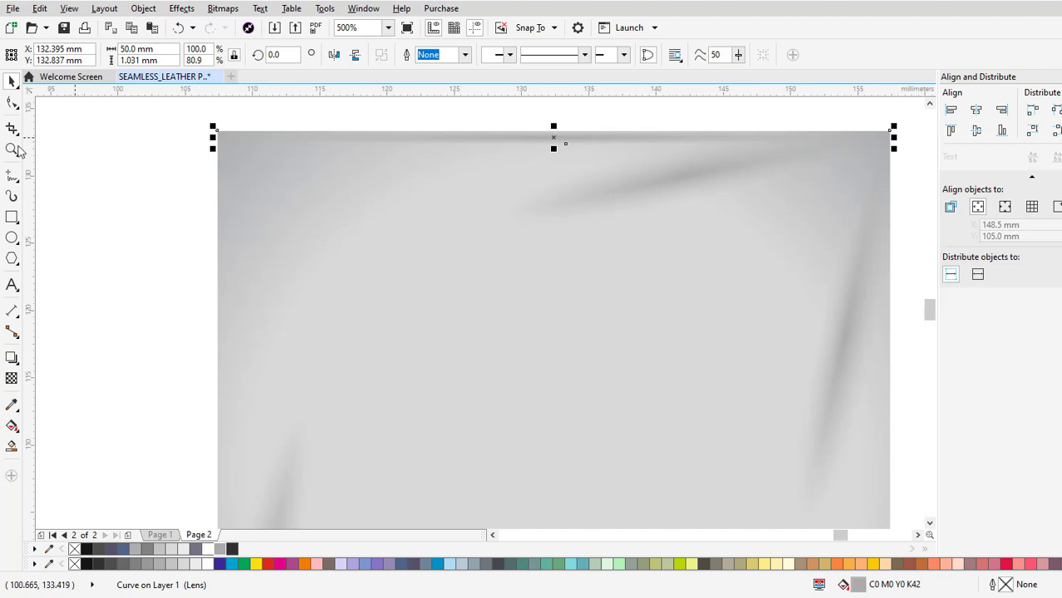
pyautogui.click(11, 379)
pyautogui.moveTo(553, 137); pyautogui.dragTo(834, 136)
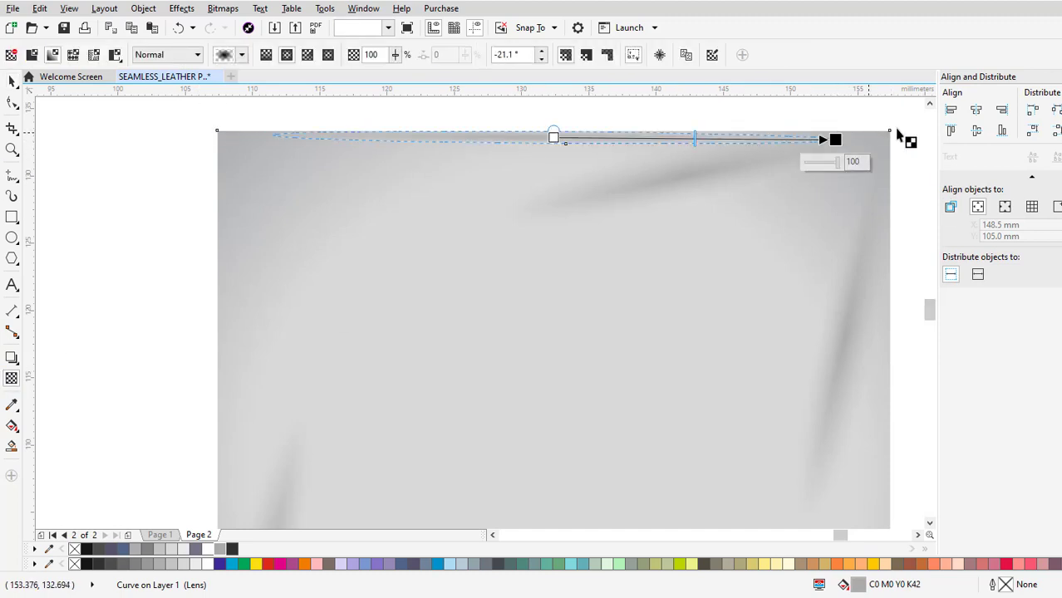
pyautogui.click(12, 81)
pyautogui.press('Escape')
pyautogui.scroll(-1, 593, 184)
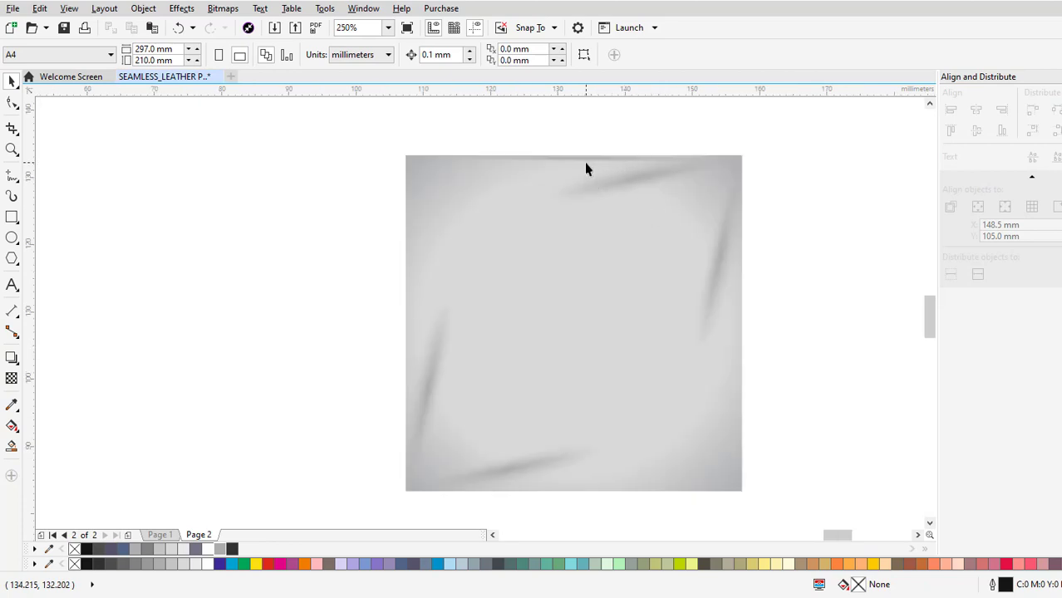
pyautogui.scroll(1, 585, 163)
pyautogui.scroll(-1, 584, 142)
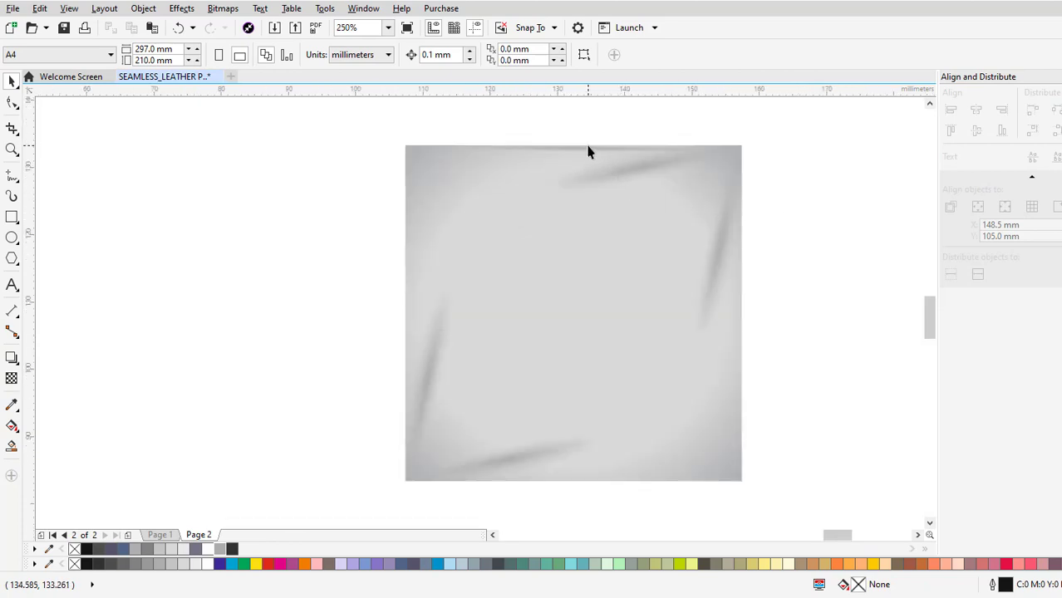
# Copy and paste the top seam strip and rotate the duplicate to 270 degrees so it stands vertical.
pyautogui.click(587, 151)
pyautogui.rightClick(584, 146)
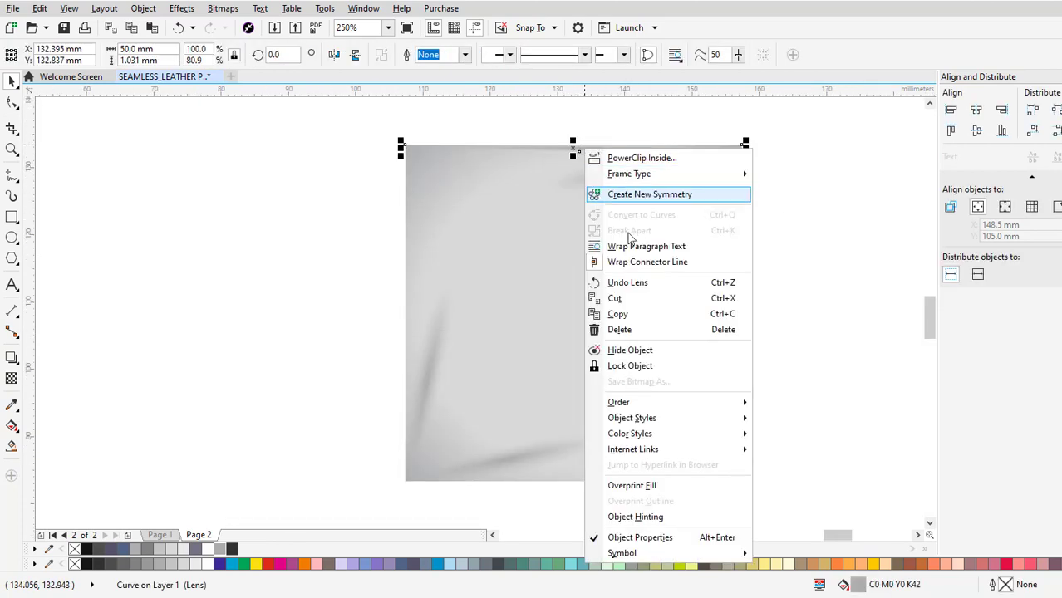
pyautogui.click(621, 310)
pyautogui.rightClick(779, 254)
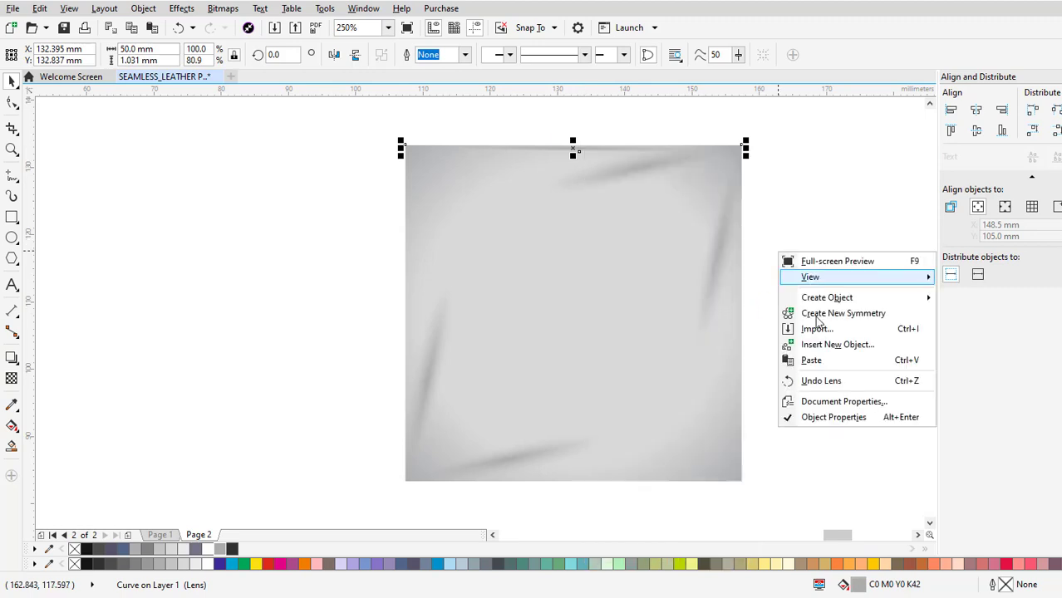
pyautogui.click(816, 364)
pyautogui.click(643, 150)
pyautogui.moveTo(742, 159); pyautogui.dragTo(581, 280)
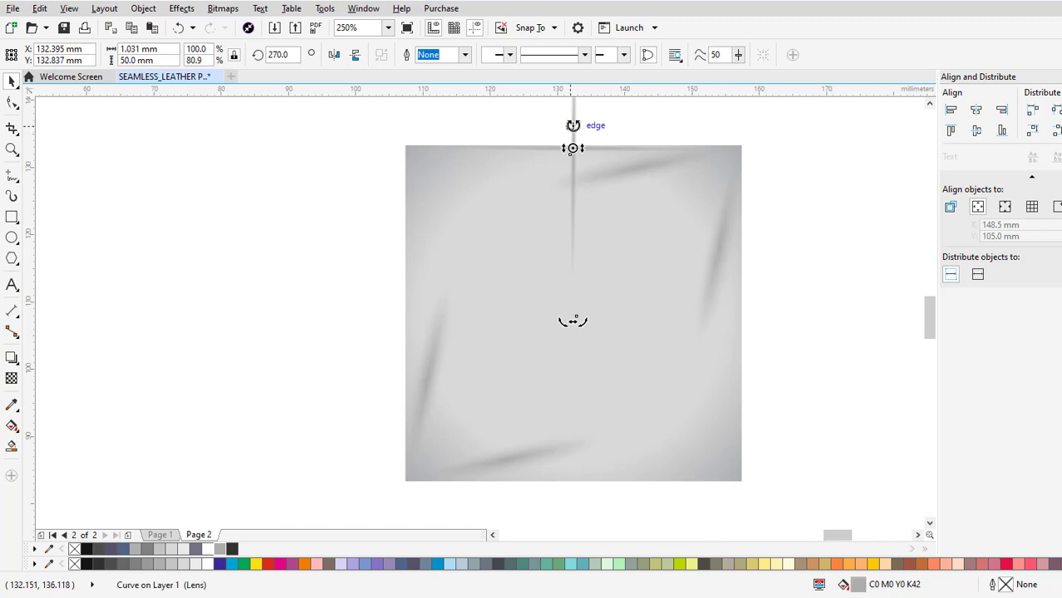
# Move the vertical strip to the square's right edge and, in Wireframe view, snap its upper end to the square's upper-right corner.
pyautogui.moveTo(573, 120); pyautogui.dragTo(742, 305)
pyautogui.scroll(5, 749, 147)
pyautogui.moveTo(735, 193); pyautogui.dragTo(678, 150)
pyautogui.scroll(2, 699, 166)
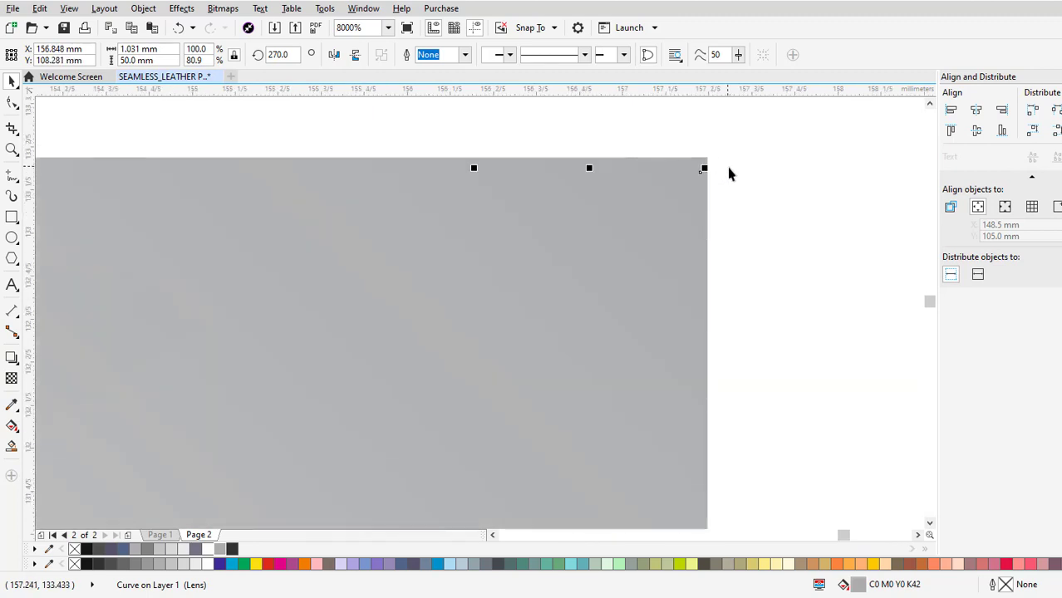
pyautogui.click(69, 8)
pyautogui.click(95, 43)
pyautogui.scroll(1, 708, 160)
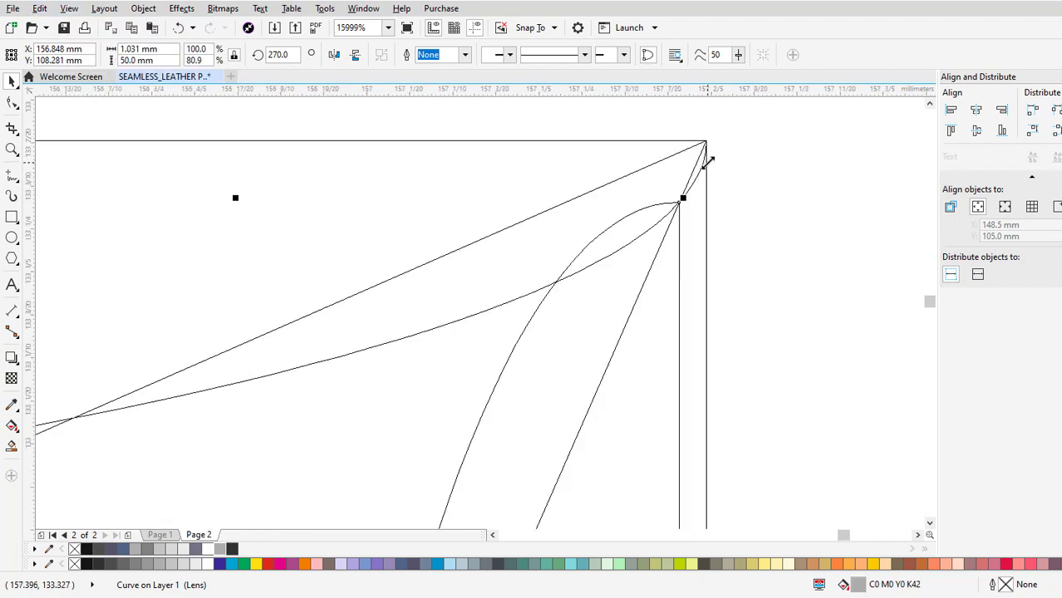
pyautogui.moveTo(679, 202); pyautogui.dragTo(706, 141)
pyautogui.scroll(-9, 757, 170)
pyautogui.scroll(2, 756, 241)
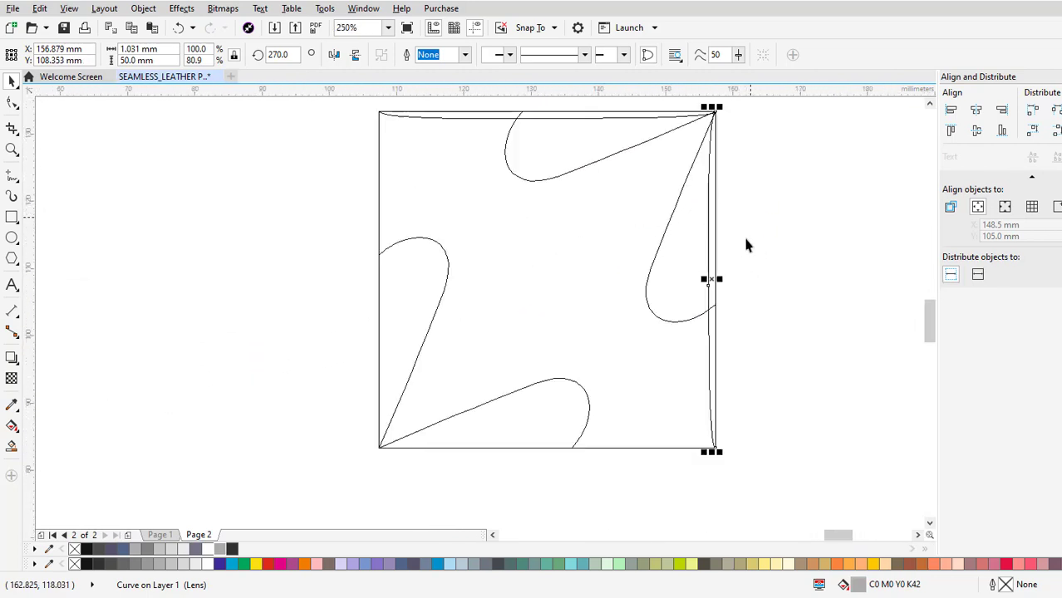
# Duplicate the right-edge strip, move the copy outside the square's left side and rotate it to 180 degrees.
pyautogui.rightClick(713, 278)
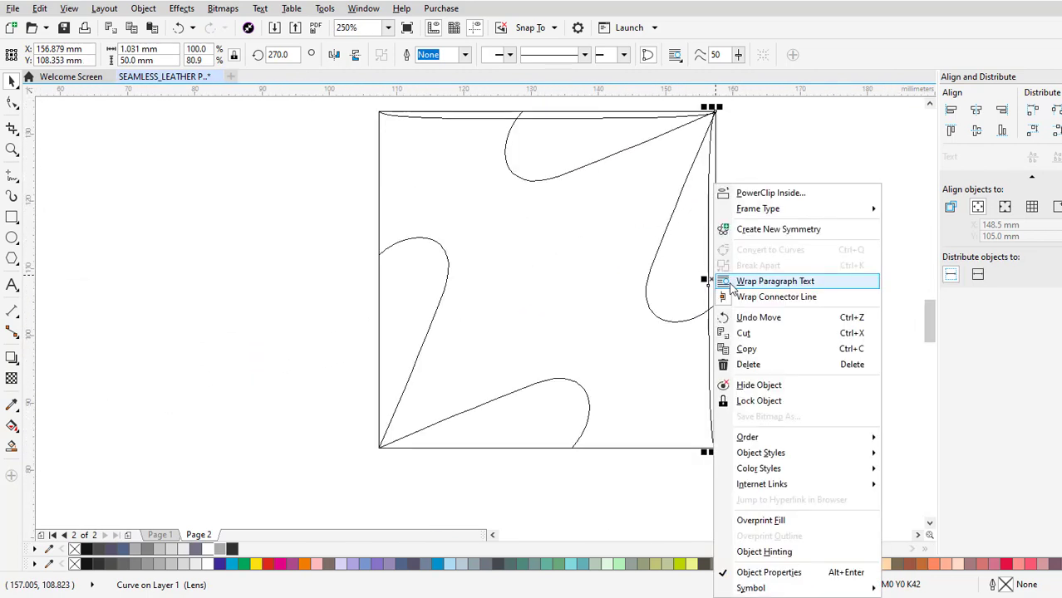
pyautogui.click(764, 349)
pyautogui.rightClick(781, 300)
pyautogui.click(826, 415)
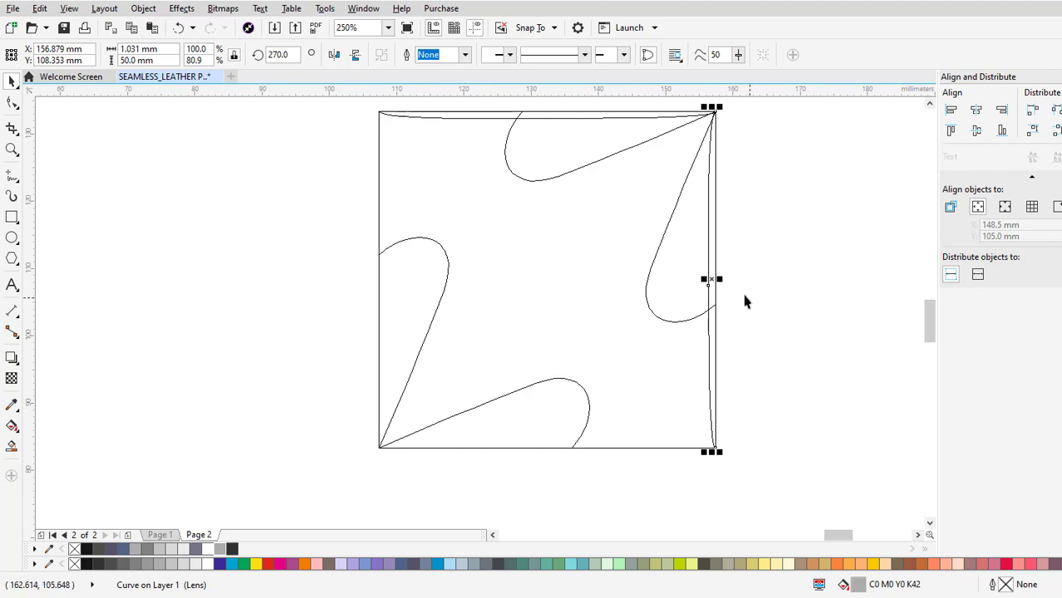
pyautogui.moveTo(714, 286); pyautogui.dragTo(267, 278)
pyautogui.click(268, 279)
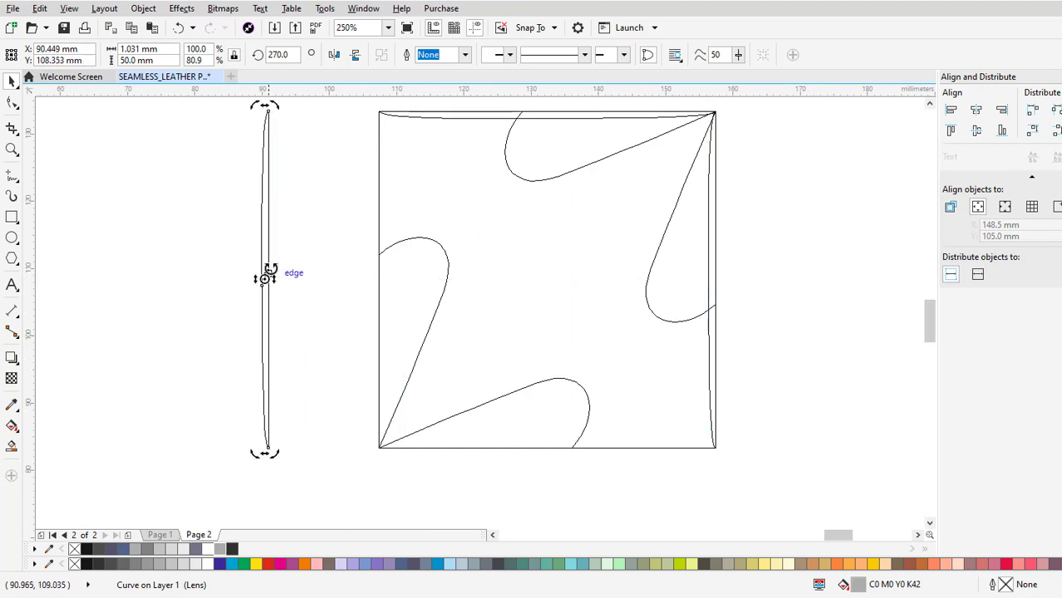
pyautogui.moveTo(266, 107); pyautogui.dragTo(301, 293)
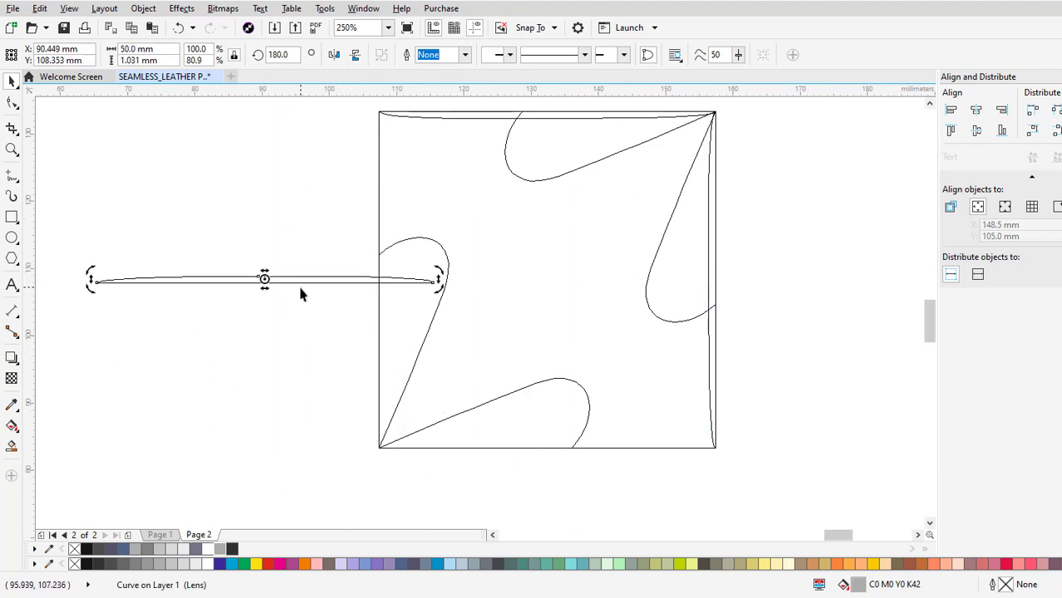
pyautogui.click(367, 281)
# Move the horizontal copy onto the square's bottom edge, snapping its end to the lower-right corner.
pyautogui.moveTo(436, 280); pyautogui.dragTo(706, 451)
pyautogui.scroll(8, 711, 450)
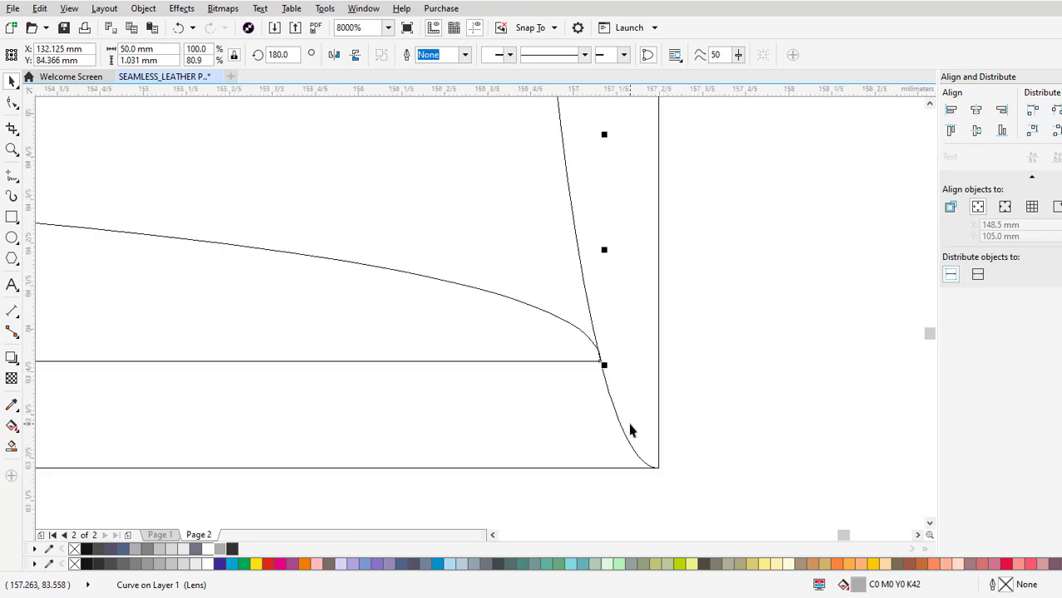
pyautogui.moveTo(586, 203); pyautogui.dragTo(641, 314)
pyautogui.scroll(-5, 811, 338)
pyautogui.scroll(-3, 811, 338)
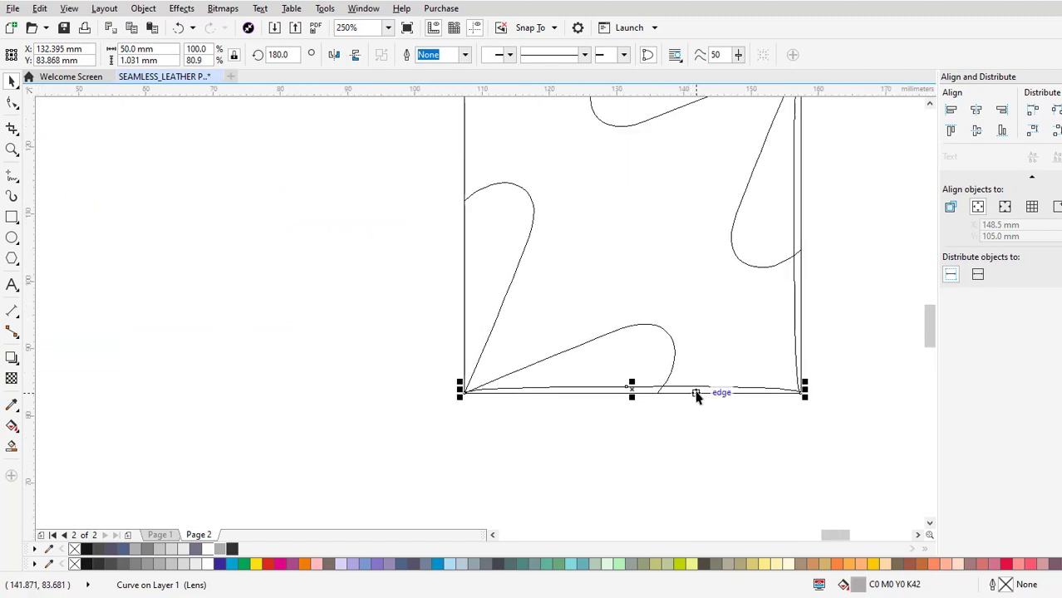
# Paste another vertical strip, move it just outside the square's left side and mirror it horizontally.
pyautogui.rightClick(699, 388)
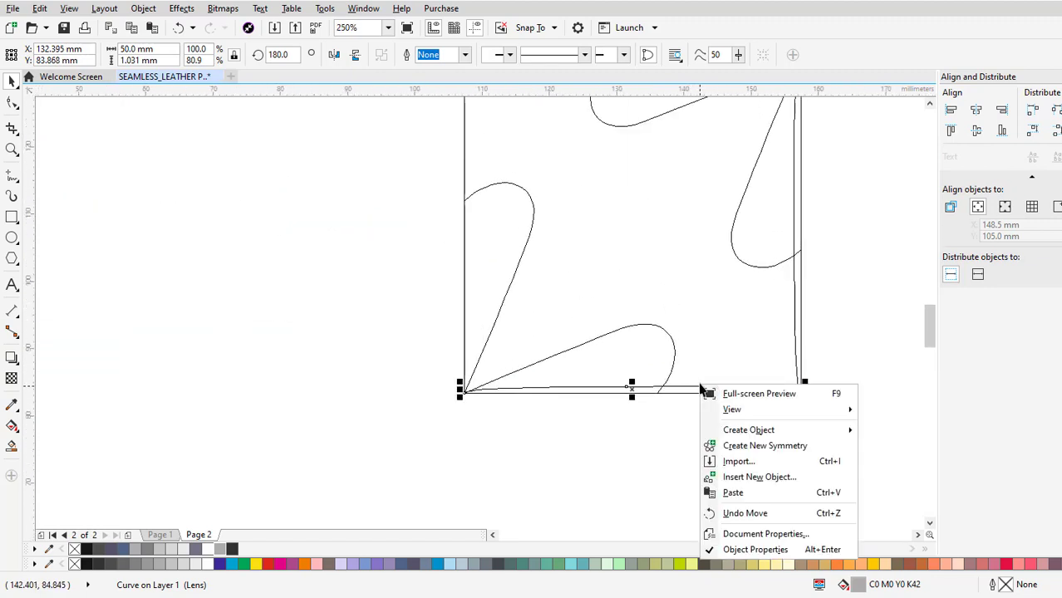
pyautogui.click(728, 492)
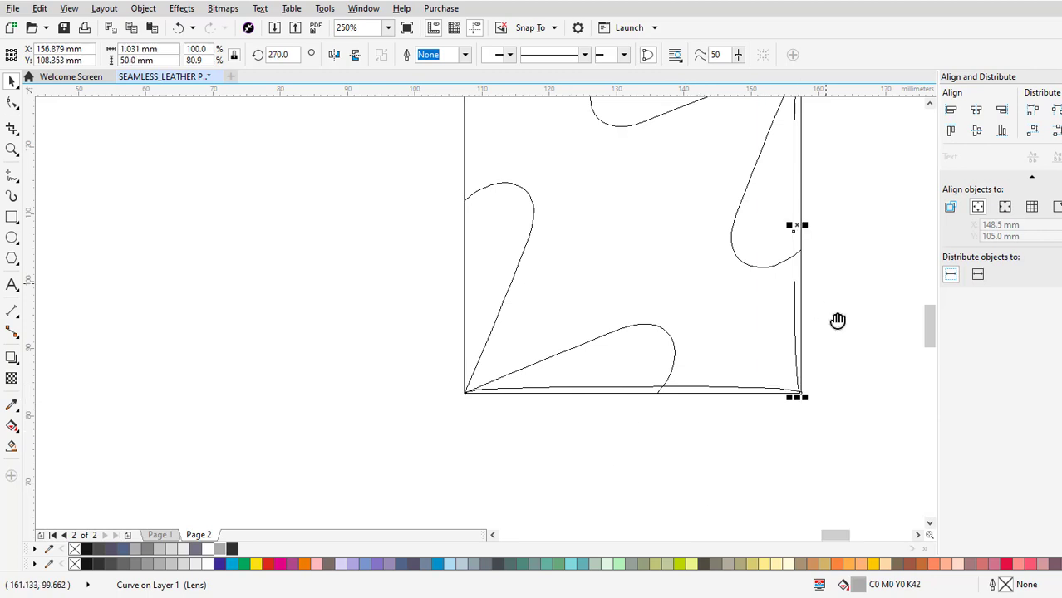
pyautogui.moveTo(837, 321); pyautogui.dragTo(858, 402)
pyautogui.moveTo(813, 305); pyautogui.dragTo(444, 316)
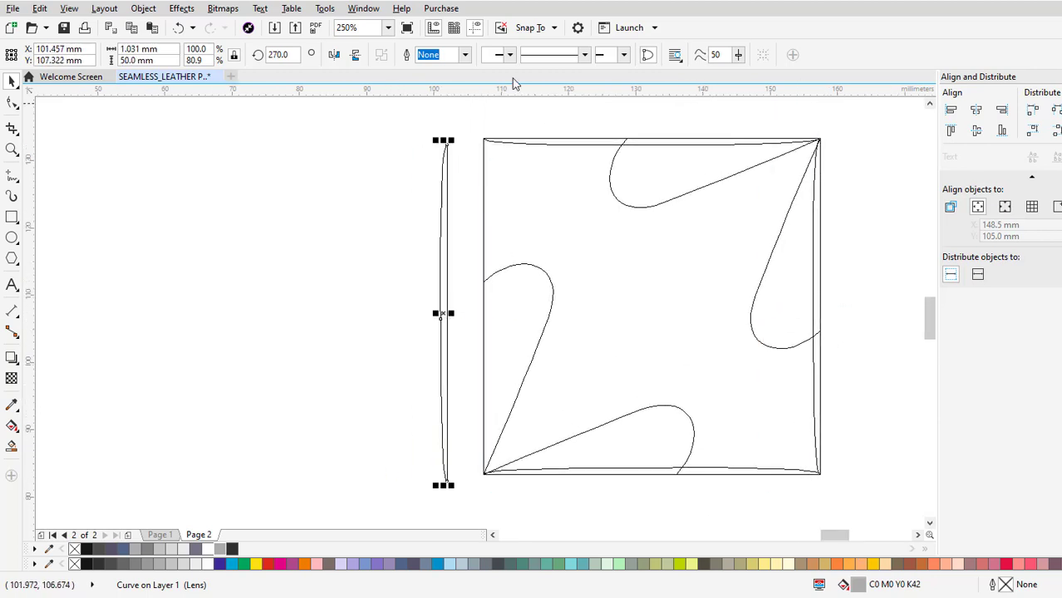
pyautogui.click(333, 54)
# Place the mirrored strip along the square's left edge, snapping its upper end to the upper-left corner.
pyautogui.scroll(5, 440, 170)
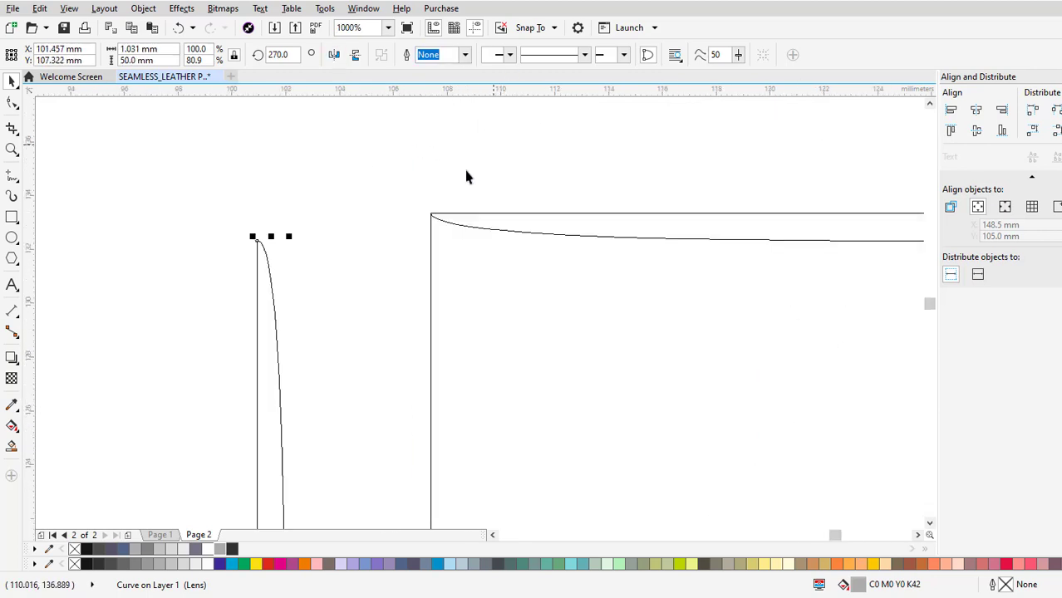
pyautogui.moveTo(663, 362); pyautogui.dragTo(583, 315)
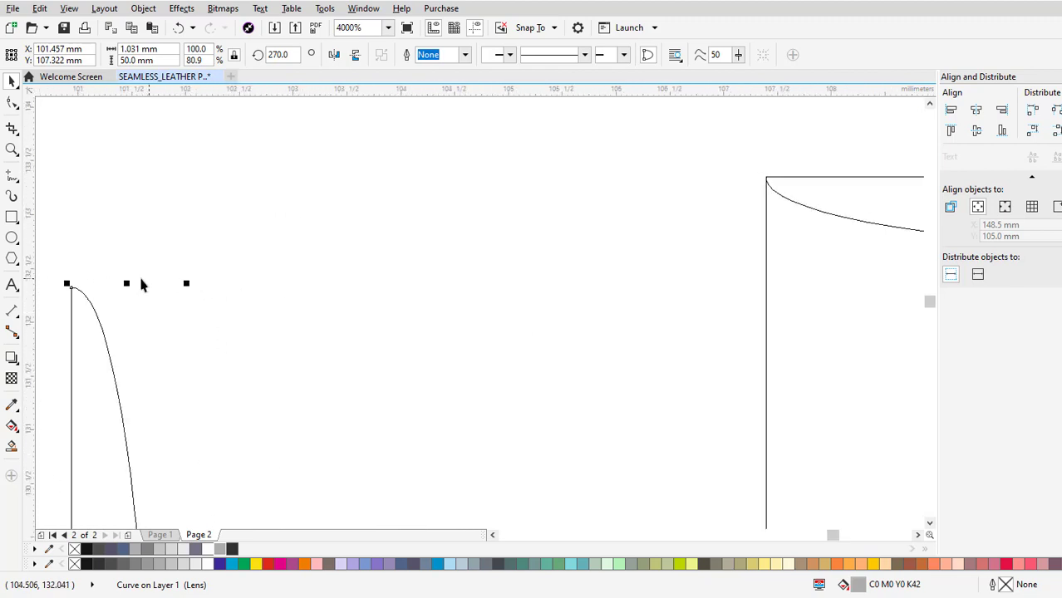
pyautogui.moveTo(72, 287); pyautogui.dragTo(516, 288)
pyautogui.moveTo(554, 260); pyautogui.dragTo(458, 152)
pyautogui.scroll(-3, 383, 176)
pyautogui.scroll(-3, 383, 175)
# Switch the display back to Normal view and deselect the left-edge strip.
pyautogui.click(69, 9)
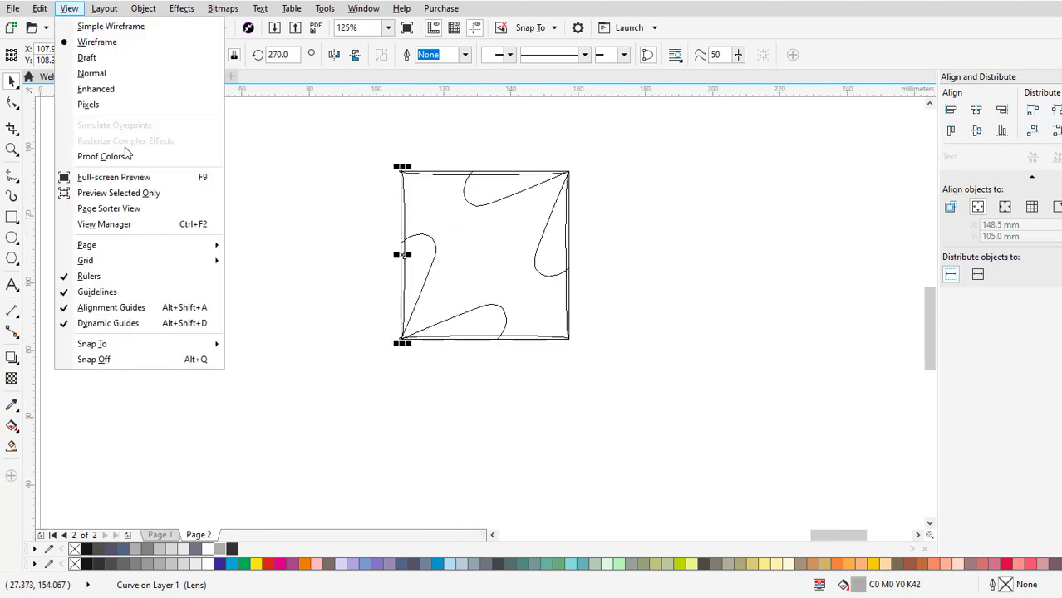
pyautogui.click(92, 73)
pyautogui.click(664, 367)
pyautogui.scroll(1, 409, 204)
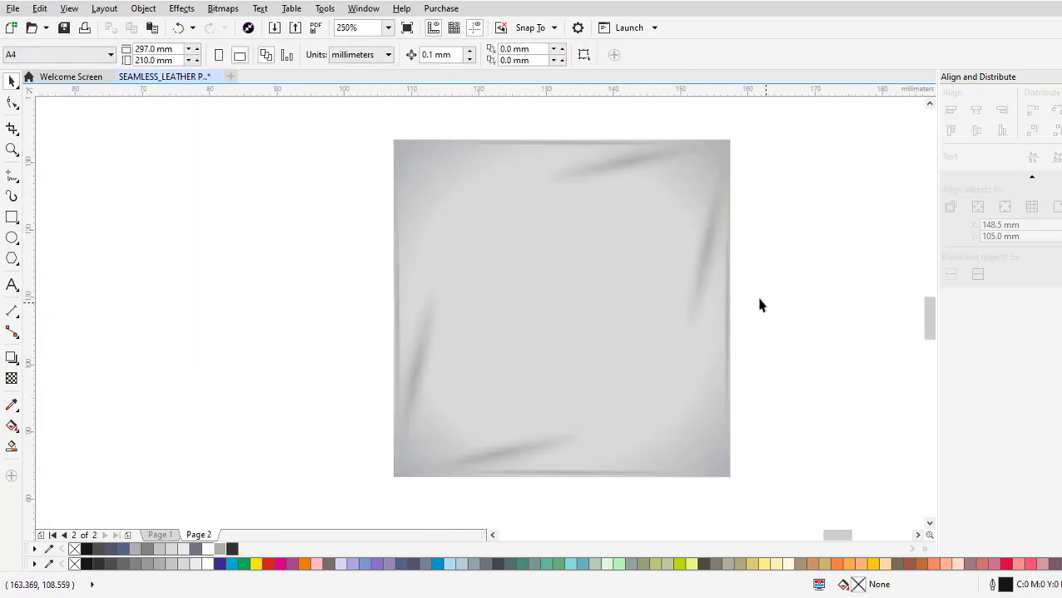
# Draw a square about 22 mm wide inside the tile's upper-right corner, fill it with 60% Black and remove its outline.
pyautogui.moveTo(758, 305); pyautogui.dragTo(747, 312)
pyautogui.moveTo(500, 187); pyautogui.dragTo(412, 188)
pyautogui.click(12, 217)
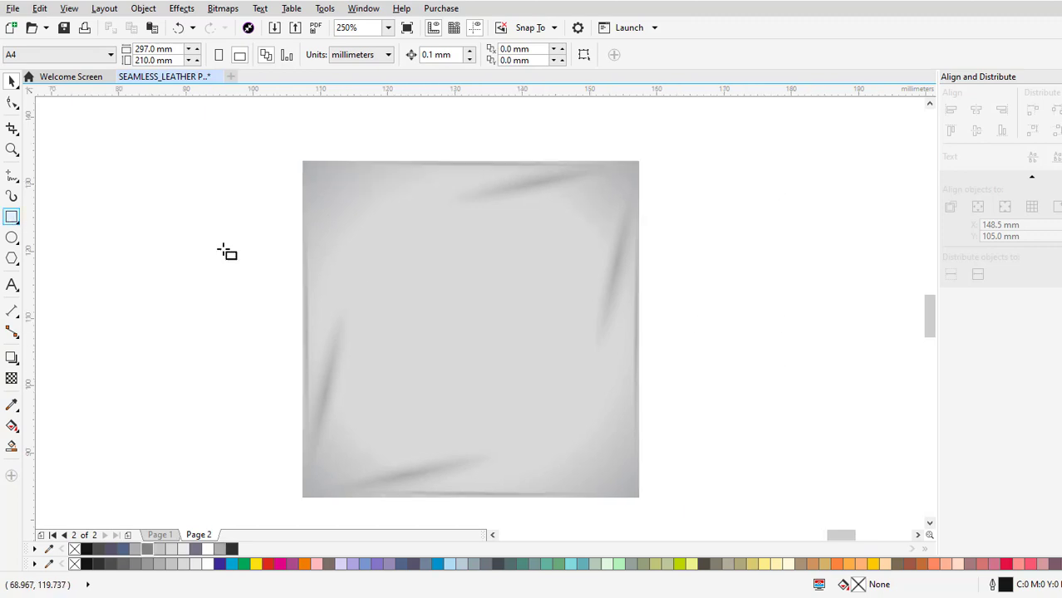
pyautogui.moveTo(639, 161); pyautogui.dragTo(490, 311)
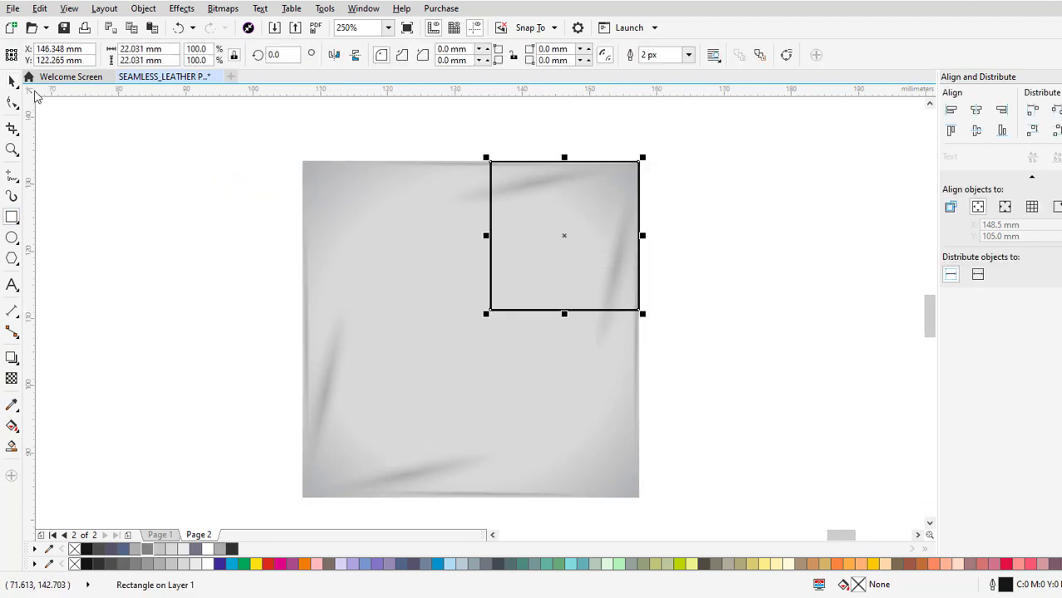
pyautogui.click(149, 553)
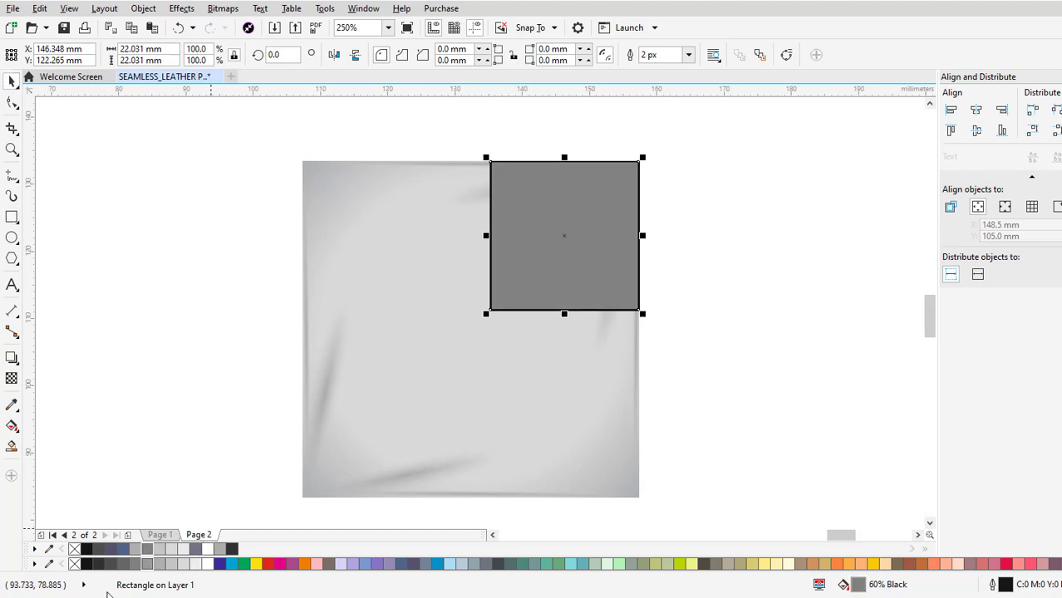
pyautogui.rightClick(74, 564)
# Apply a linear transparency to the corner square, fading diagonally from just outside the tile's upper-right corner to the square's centre.
pyautogui.click(11, 427)
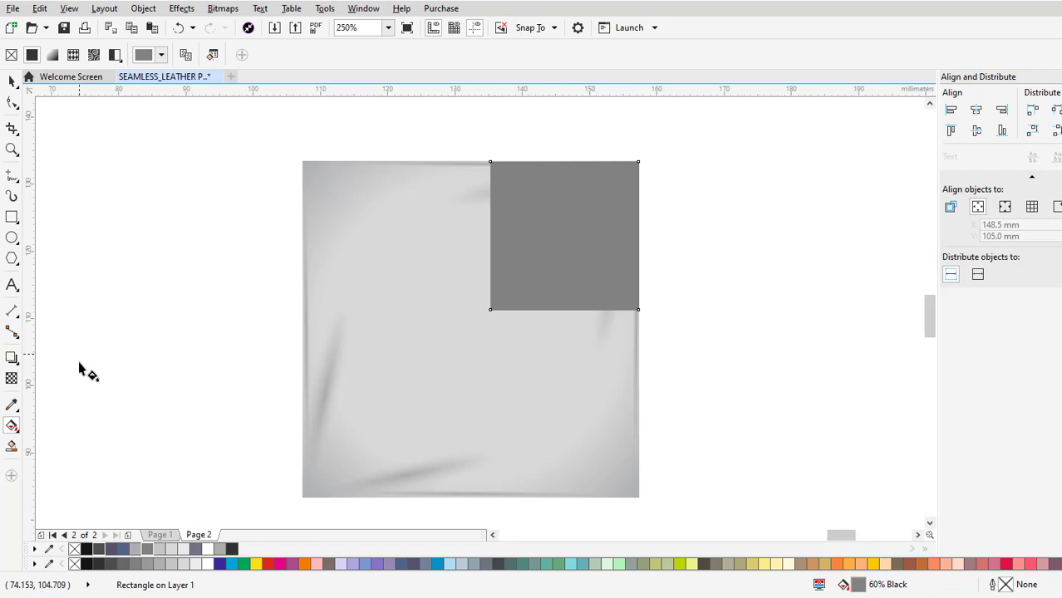
pyautogui.click(10, 379)
pyautogui.click(11, 380)
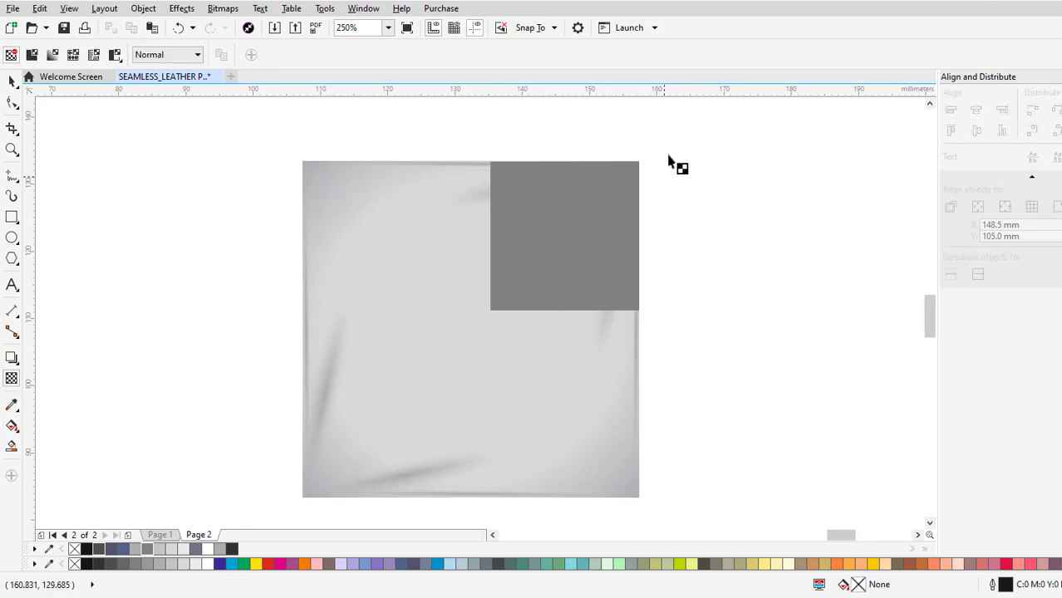
pyautogui.click(613, 219)
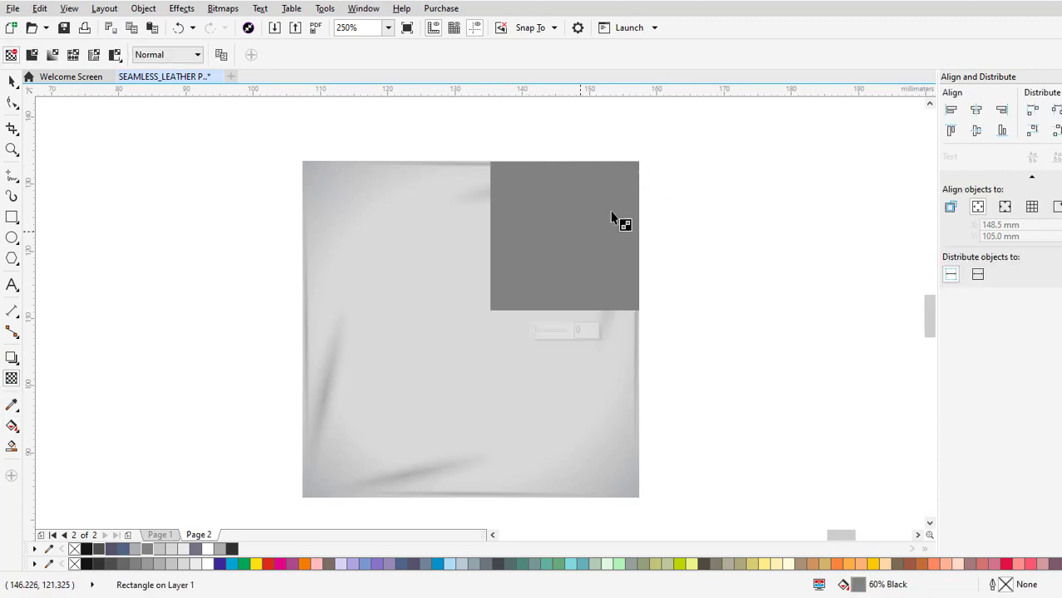
pyautogui.moveTo(636, 164); pyautogui.dragTo(672, 129)
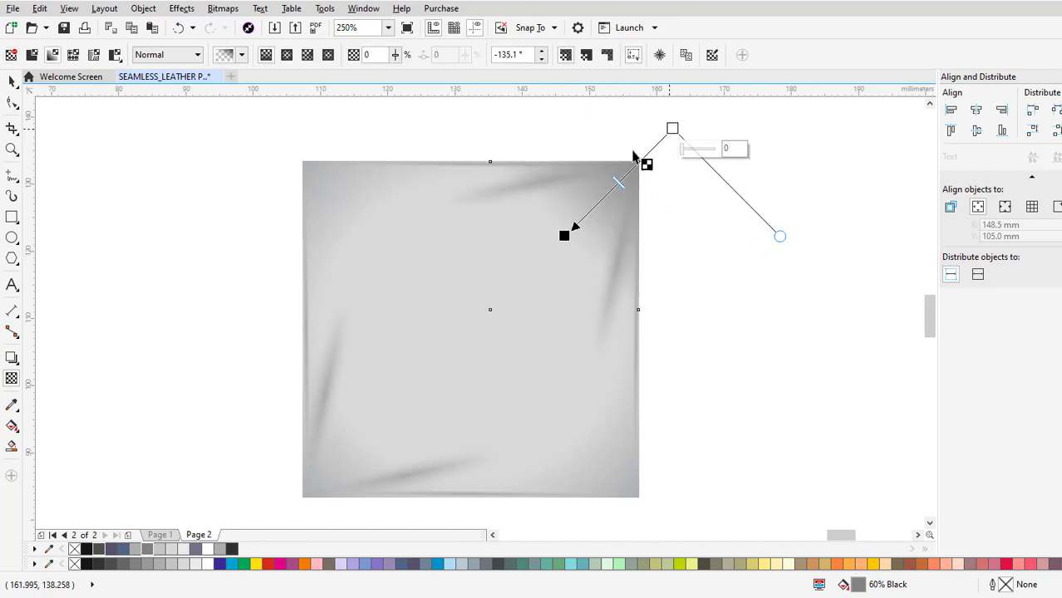
pyautogui.click(13, 80)
pyautogui.click(693, 302)
# Scale the transparent corner square to about 18.3 mm, keeping it anchored at the tile's upper-right corner.
pyautogui.scroll(-2, 694, 301)
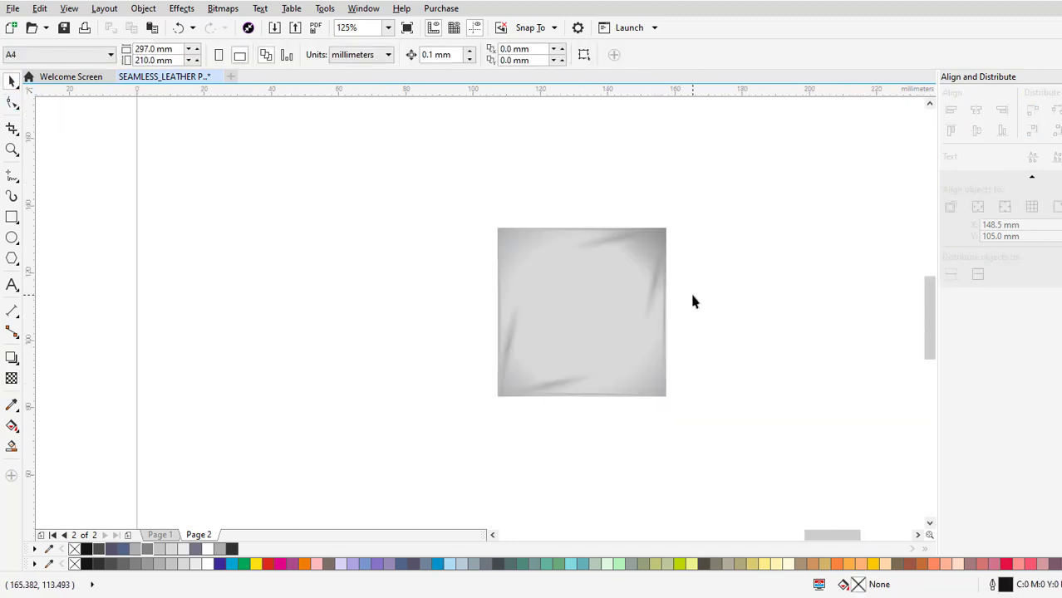
pyautogui.click(569, 352)
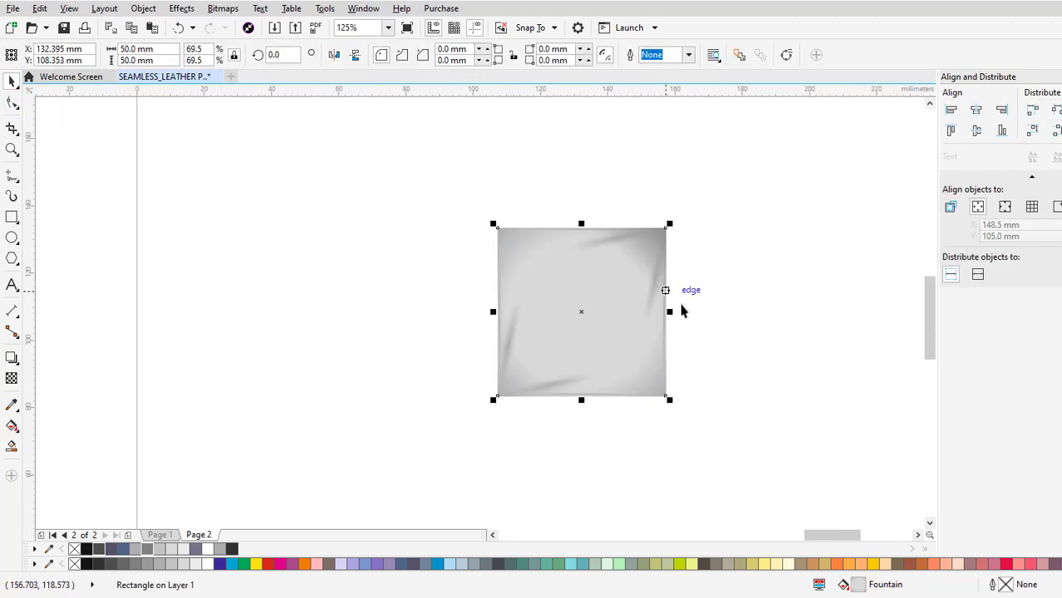
pyautogui.click(682, 311)
pyautogui.moveTo(615, 317); pyautogui.dragTo(681, 365)
pyautogui.click(647, 239)
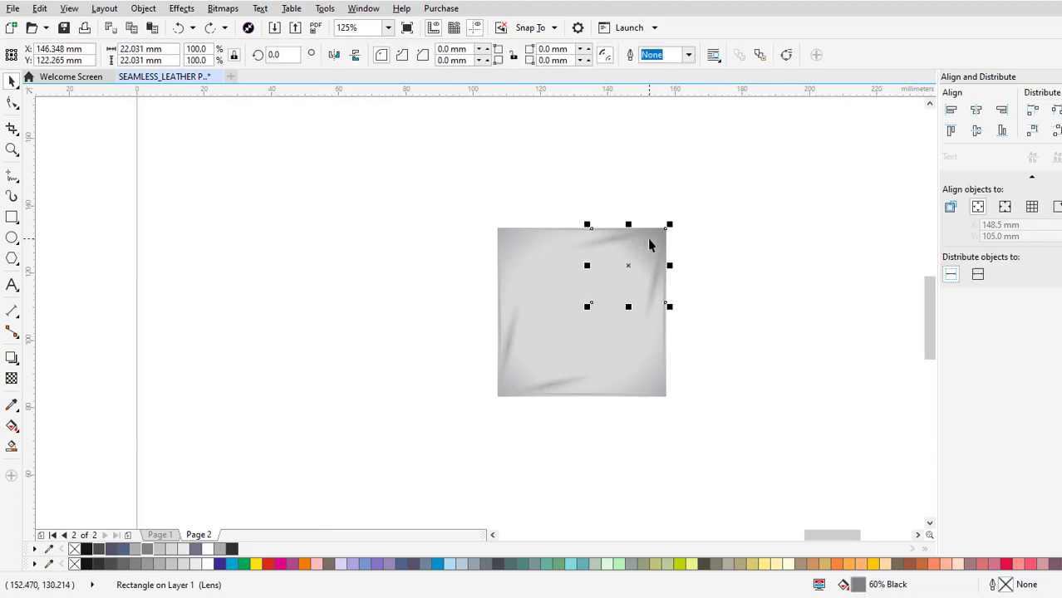
pyautogui.scroll(2, 647, 238)
pyautogui.moveTo(529, 370); pyautogui.dragTo(562, 337)
pyautogui.scroll(-2, 590, 239)
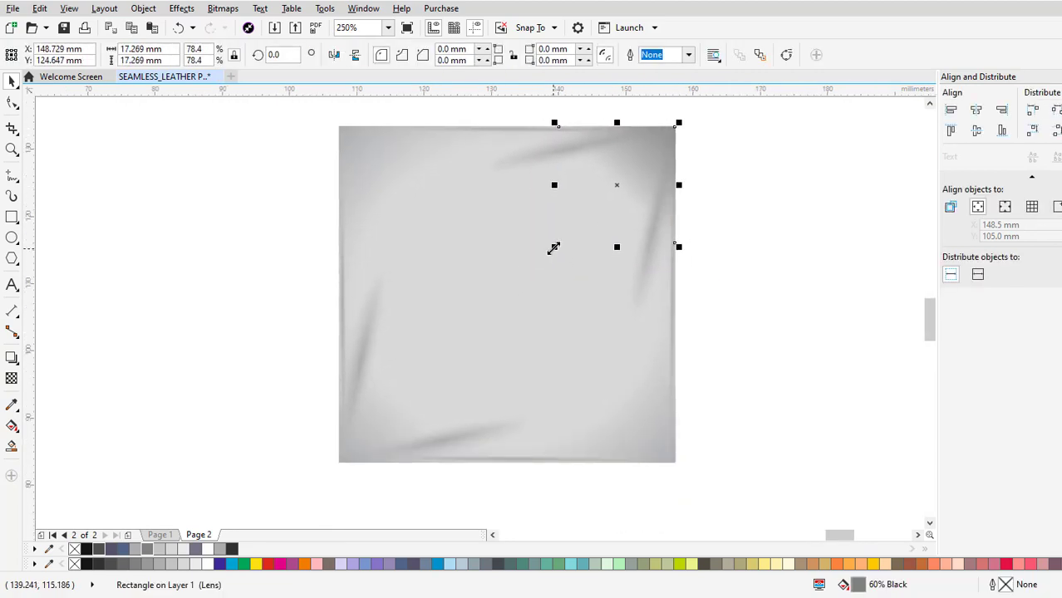
pyautogui.moveTo(554, 248); pyautogui.dragTo(548, 256)
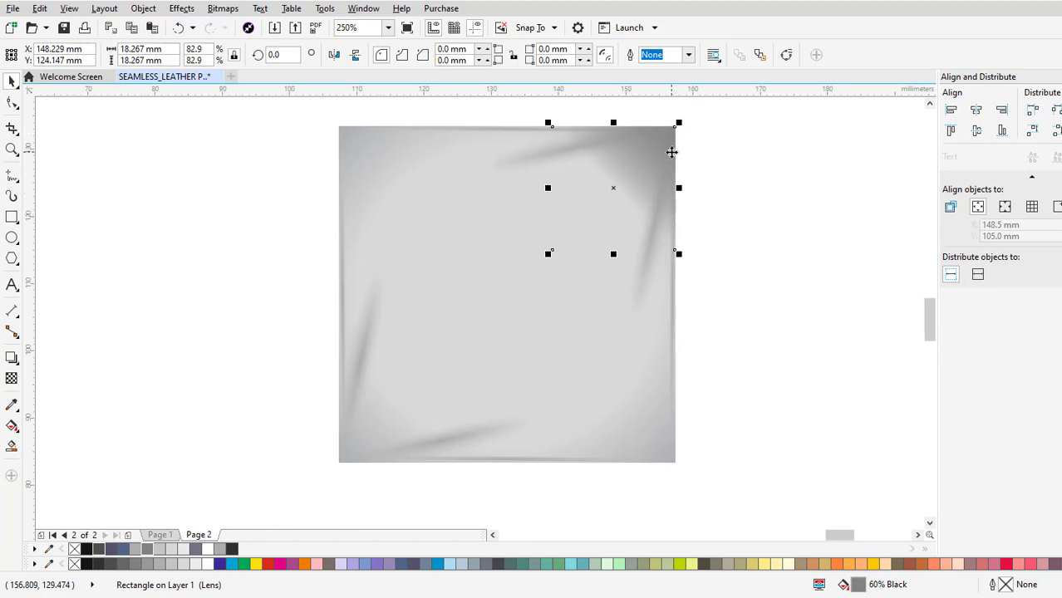
# Make a vertically mirrored copy of the corner shade and snap it to the tile's lower-right corner.
pyautogui.moveTo(675, 256); pyautogui.dragTo(676, 462)
pyautogui.scroll(8, 675, 462)
pyautogui.moveTo(584, 251); pyautogui.dragTo(588, 346)
pyautogui.scroll(6, 588, 345)
pyautogui.moveTo(582, 392); pyautogui.dragTo(588, 366)
pyautogui.click(606, 384)
# Select the upper-right and lower-right corner shades together, copy them and paste the copy.
pyautogui.scroll(-6, 658, 390)
pyautogui.scroll(-2, 676, 401)
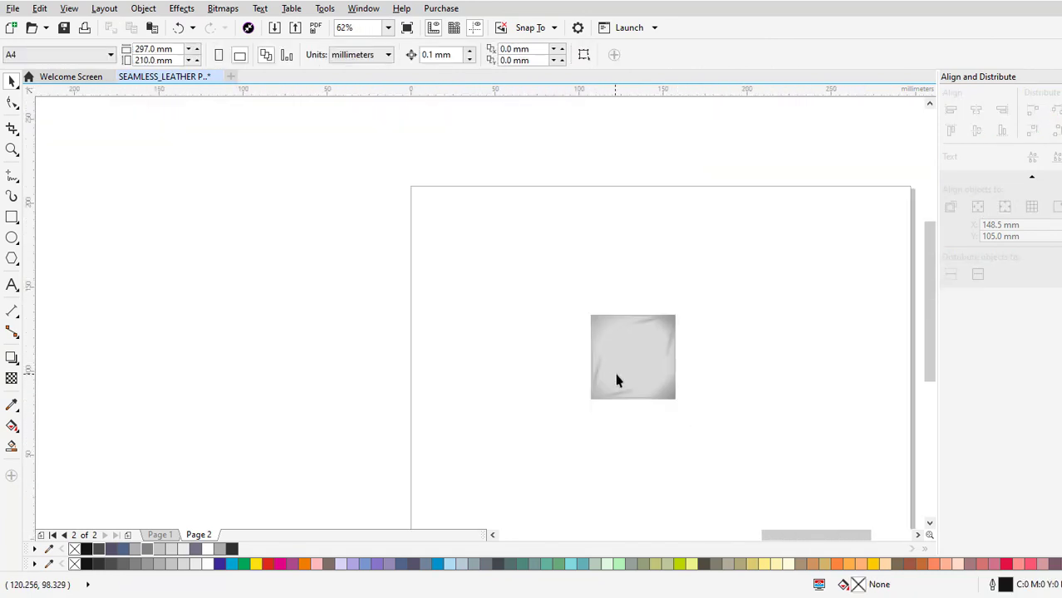
pyautogui.scroll(1, 615, 374)
pyautogui.click(721, 261)
pyautogui.keyDown('shift'); pyautogui.click(718, 410); pyautogui.keyUp('shift')
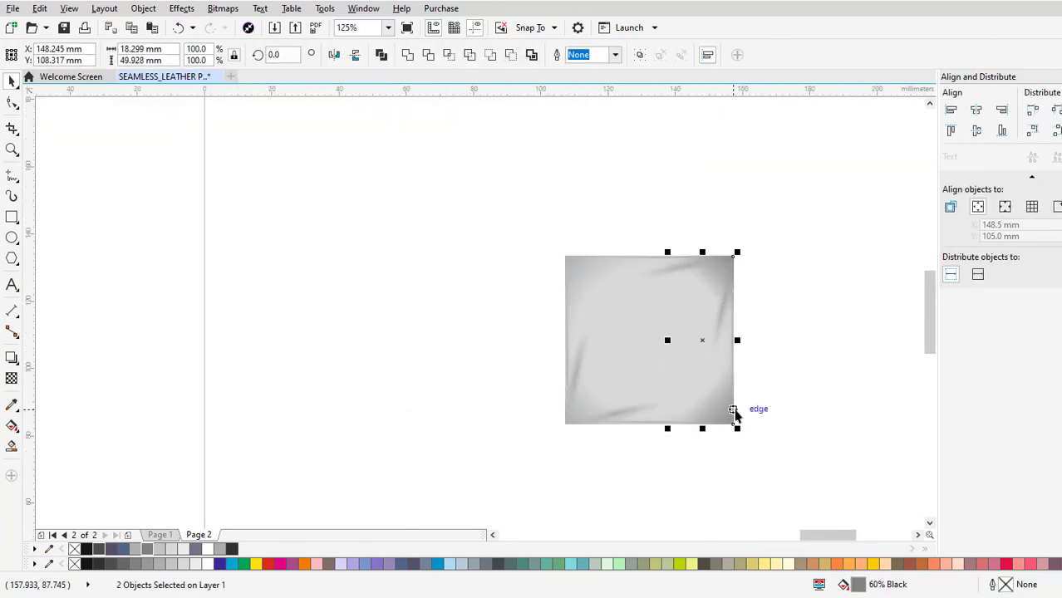
pyautogui.rightClick(689, 411)
pyautogui.press('Escape')
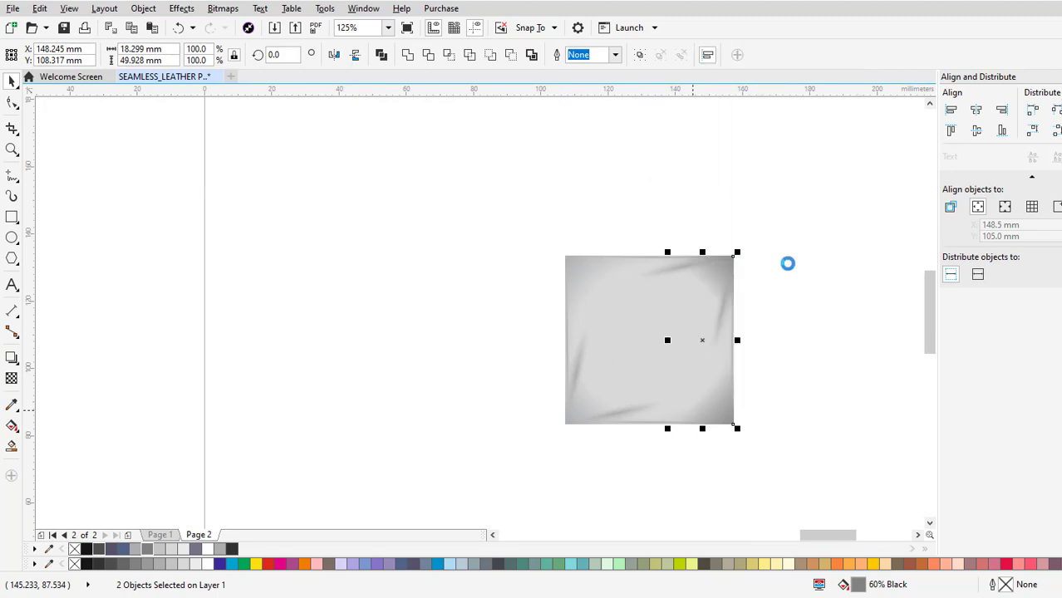
pyautogui.rightClick(787, 296)
pyautogui.click(822, 404)
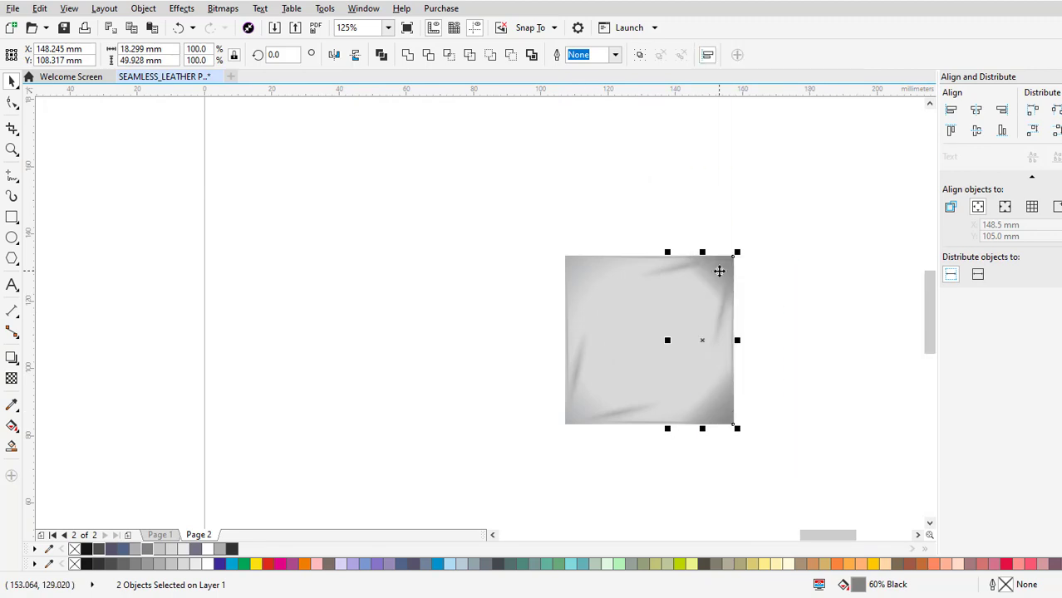
# Mirror the pasted pair of shades horizontally and place it along the left side, snapping to the tile's upper-left corner.
pyautogui.click(334, 55)
pyautogui.moveTo(673, 257); pyautogui.dragTo(504, 199)
pyautogui.scroll(8, 568, 260)
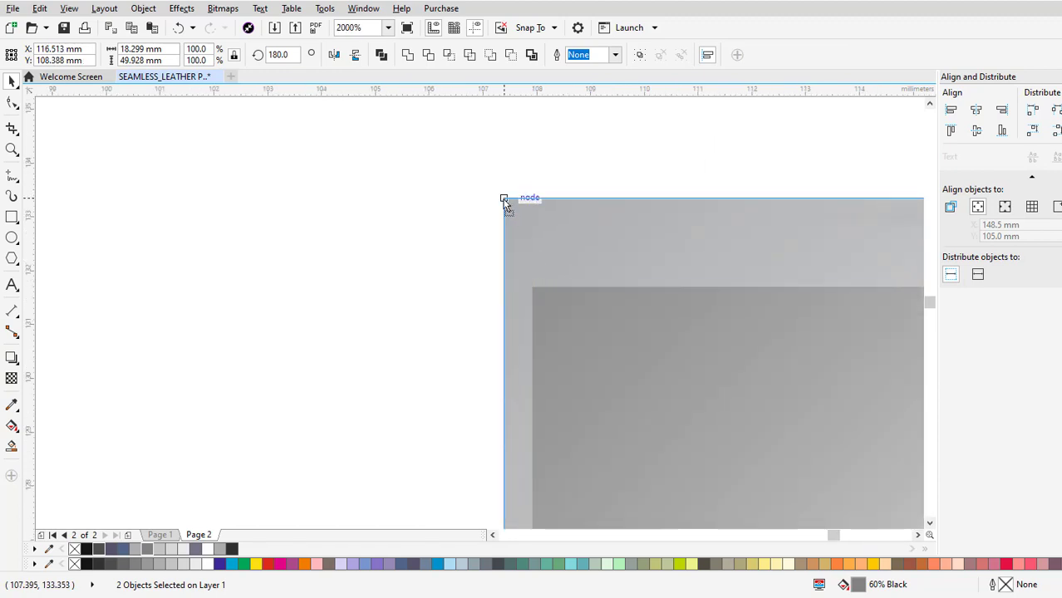
pyautogui.scroll(-8, 457, 199)
pyautogui.click(712, 305)
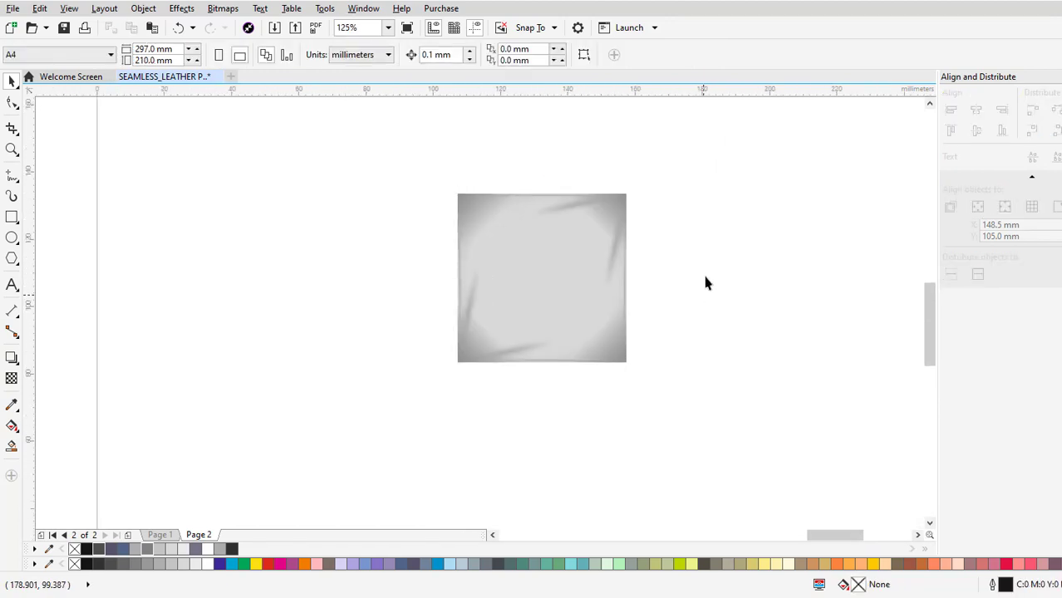
# Select all the objects of the tile, group them and clear the selection.
pyautogui.scroll(2, 582, 214)
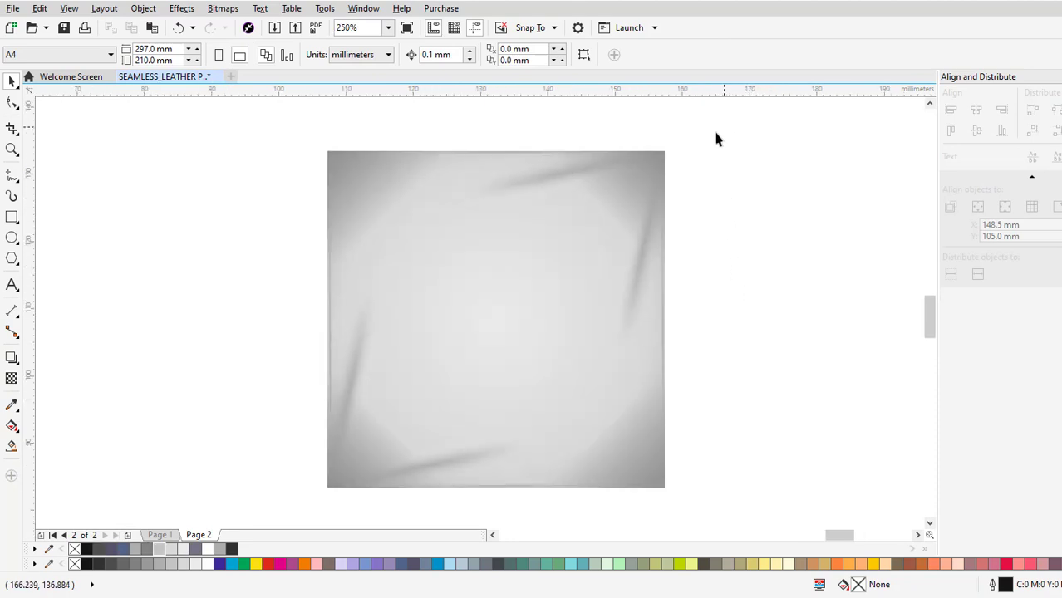
pyautogui.hotkey('ctrl', 'a')
pyautogui.rightClick(495, 234)
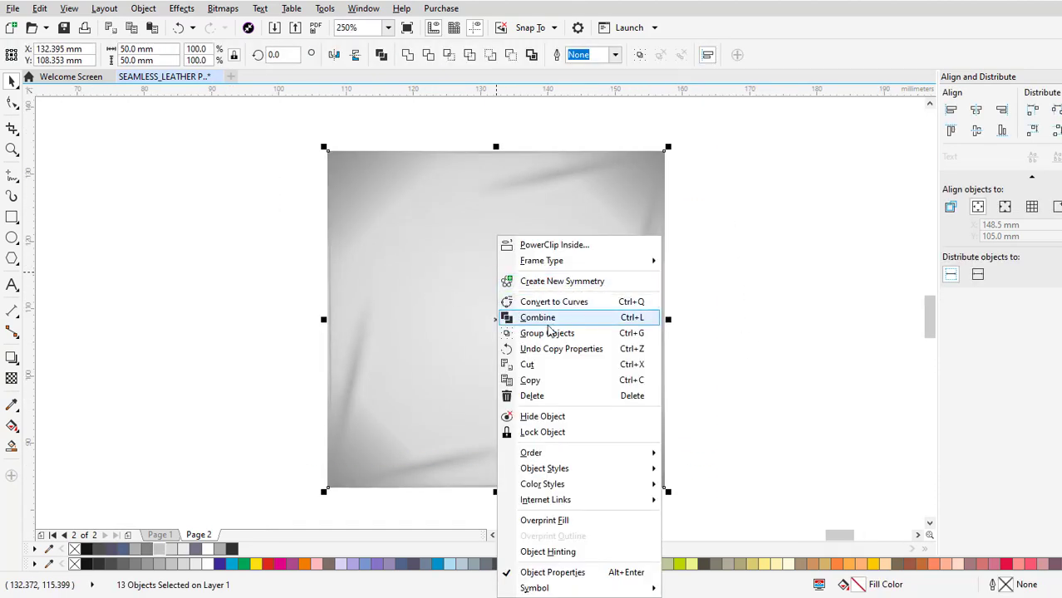
pyautogui.click(126, 272)
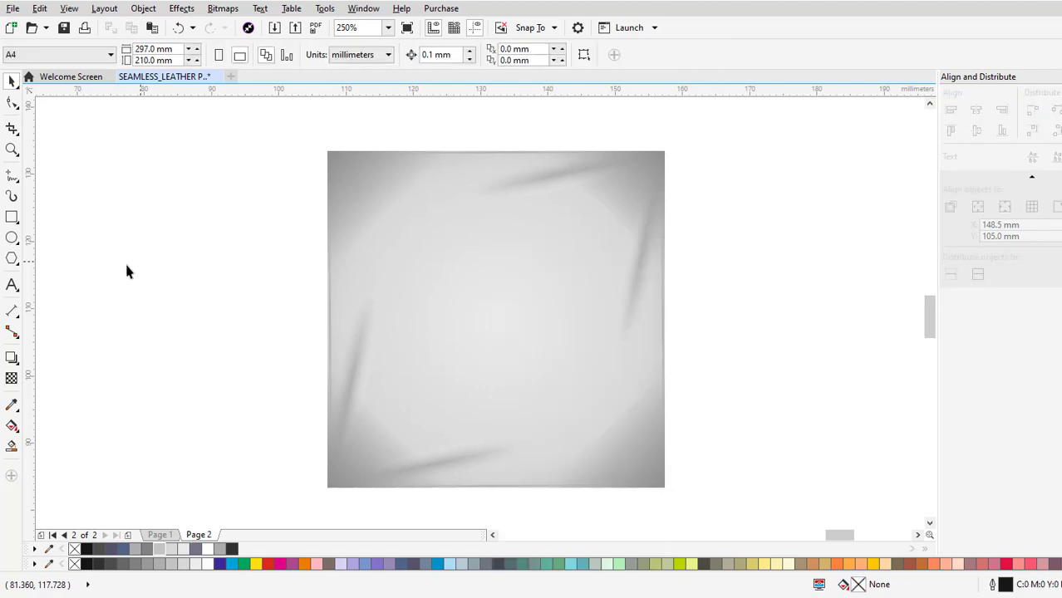
# Draw a circle centred on the tile's upper-right corner and scale it to about 14.3 mm in diameter.
pyautogui.click(12, 240)
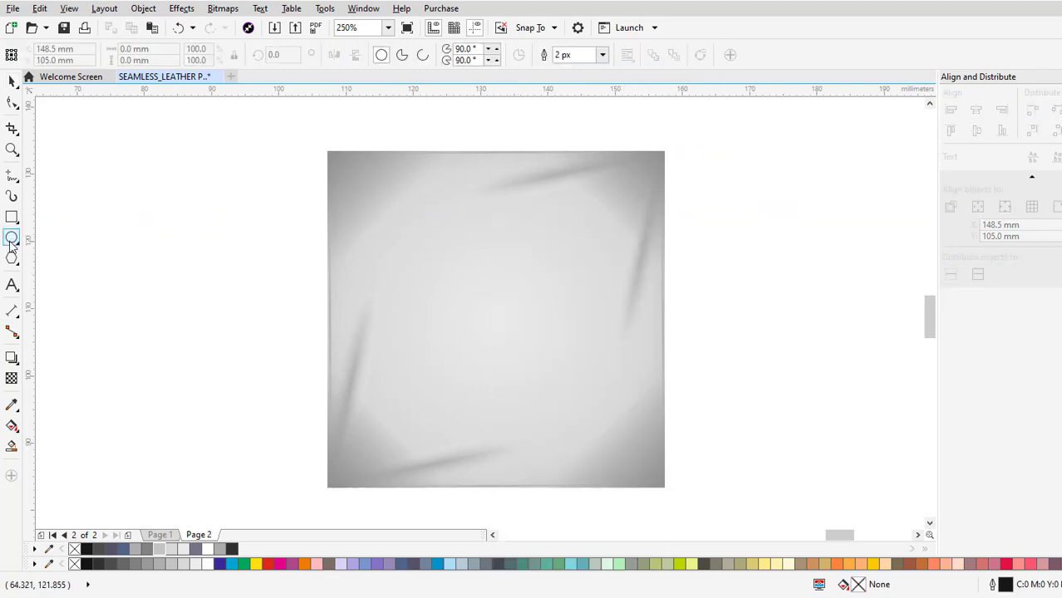
pyautogui.moveTo(665, 153); pyautogui.dragTo(718, 202)
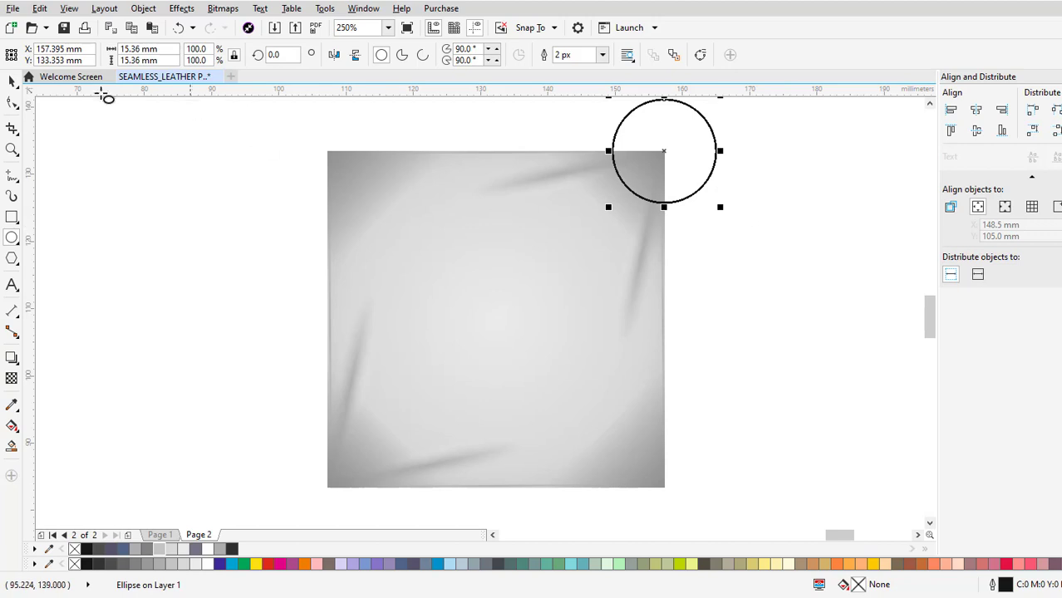
pyautogui.scroll(-3, 673, 291)
pyautogui.scroll(3, 695, 218)
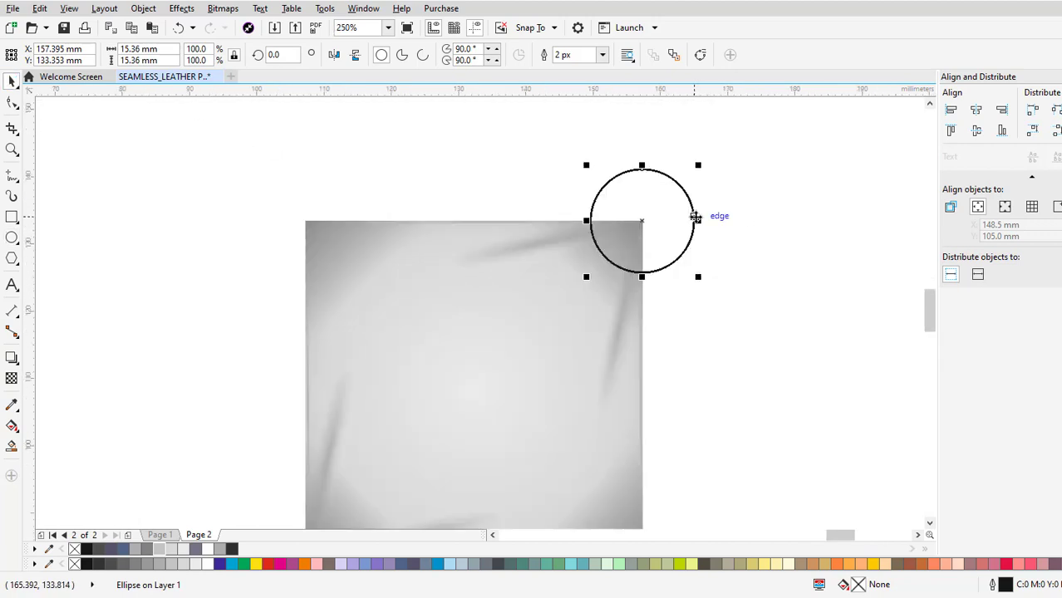
pyautogui.scroll(3, 702, 166)
pyautogui.moveTo(695, 167); pyautogui.dragTo(701, 178)
pyautogui.click(760, 256)
# Select the corner circle, fill it with 60% Black and remove its outline.
pyautogui.scroll(-2, 630, 248)
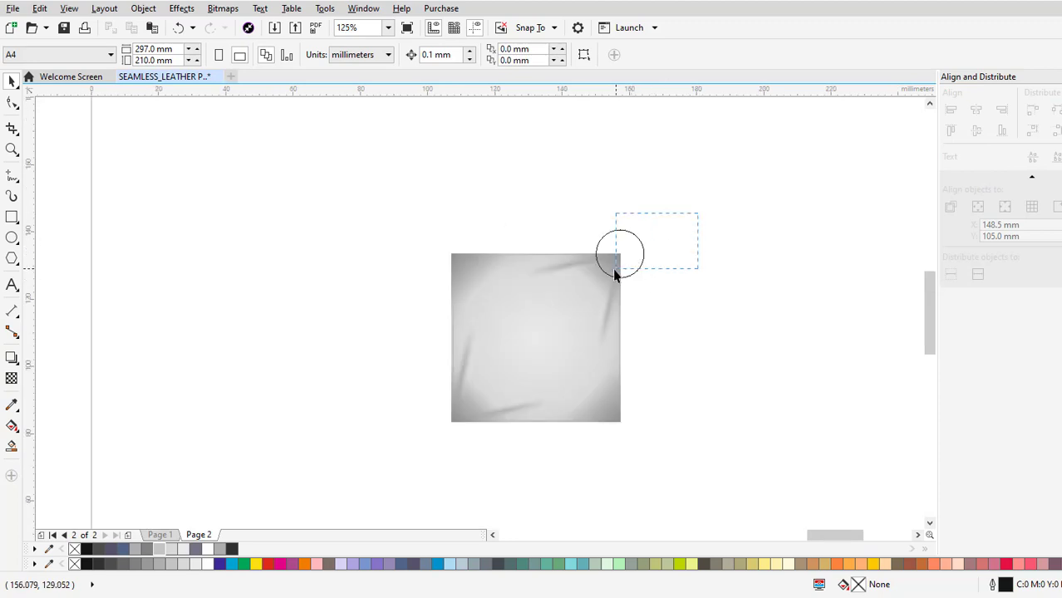
pyautogui.moveTo(585, 286); pyautogui.dragTo(586, 287)
pyautogui.click(219, 549)
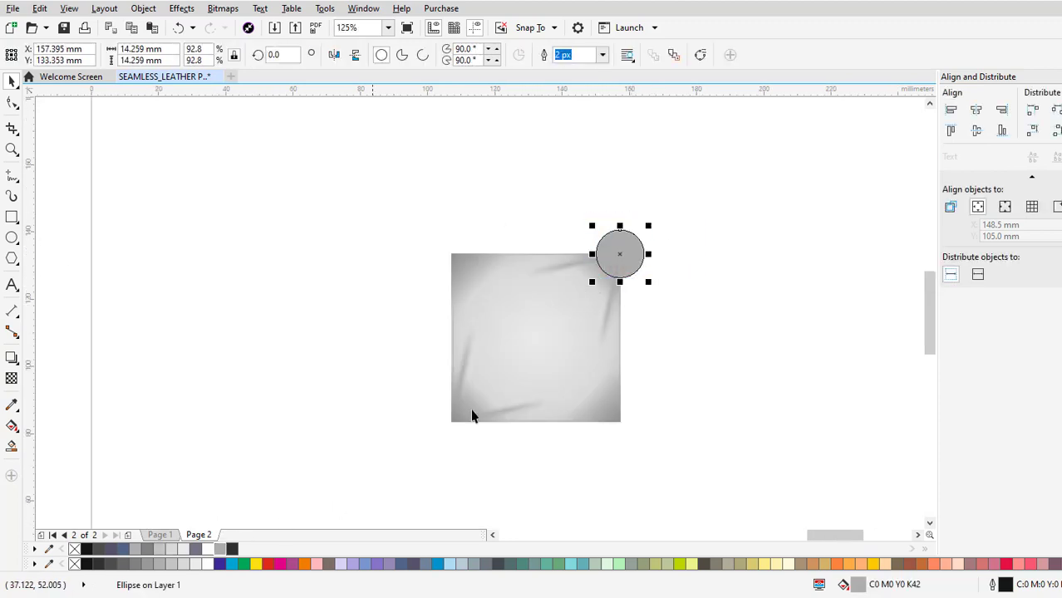
pyautogui.scroll(4, 391, 419)
pyautogui.click(151, 550)
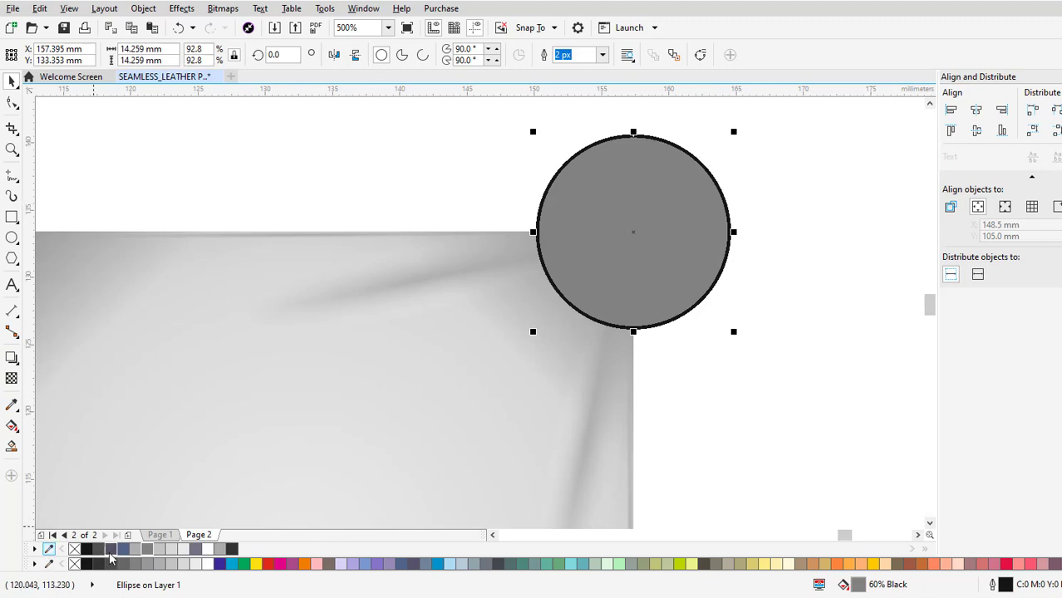
pyautogui.rightClick(73, 551)
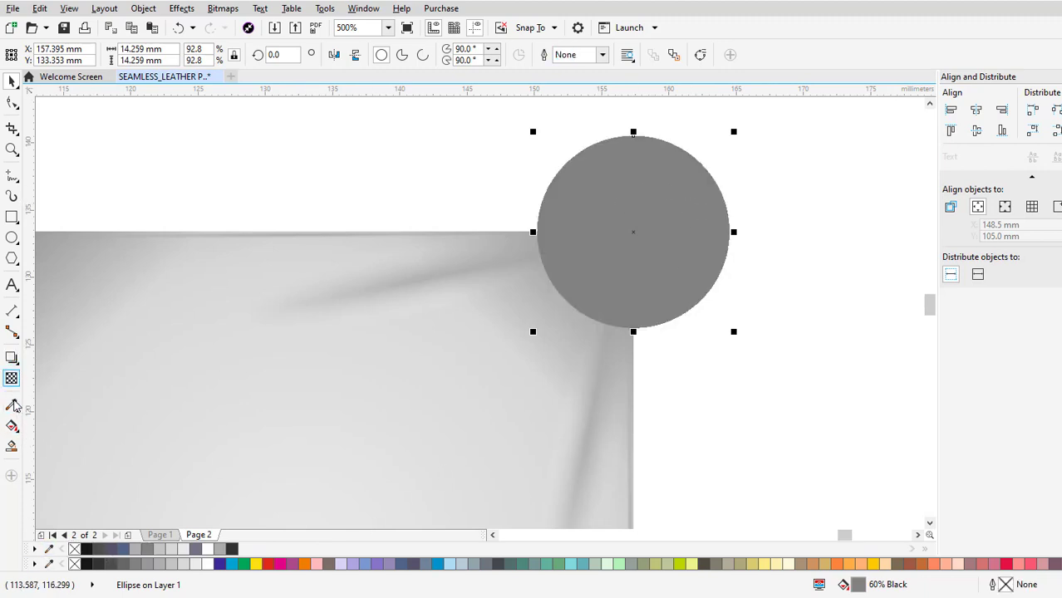
# Give the circle an elliptical fountain fill with a light grey centre and 60% Black rim, moving the midpoint towards the rim.
pyautogui.click(12, 425)
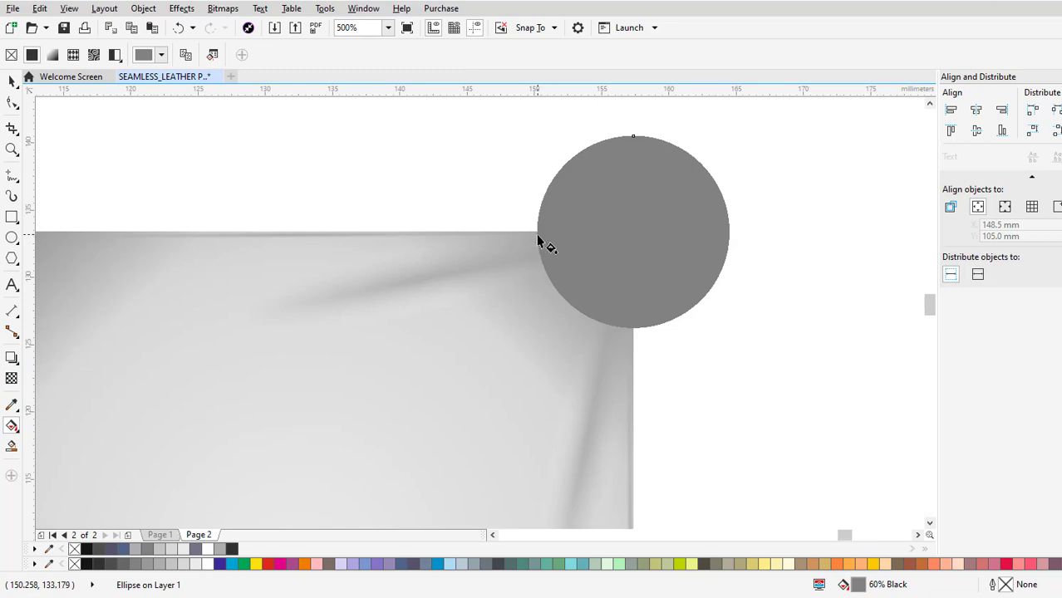
pyautogui.moveTo(538, 238); pyautogui.dragTo(731, 237)
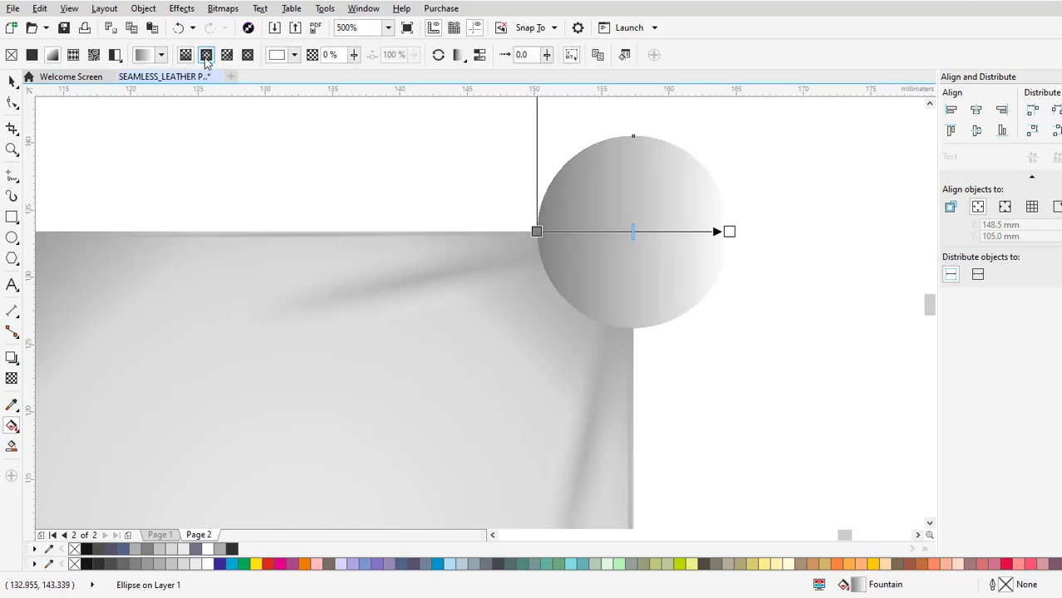
pyautogui.click(206, 54)
pyautogui.moveTo(680, 233); pyautogui.dragTo(695, 233)
pyautogui.click(175, 549)
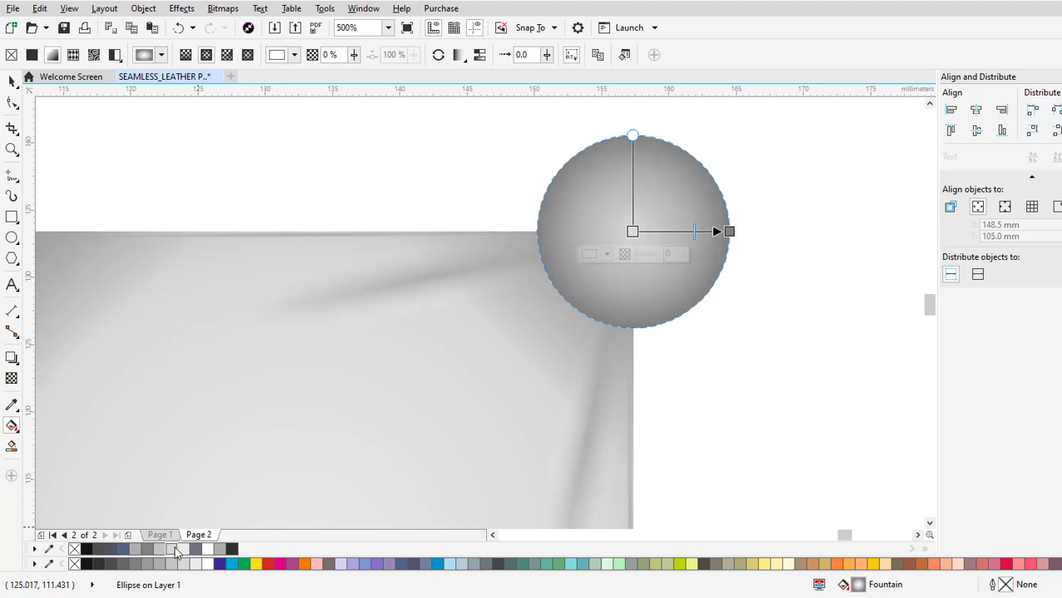
pyautogui.click(184, 551)
pyautogui.moveTo(695, 234); pyautogui.dragTo(703, 234)
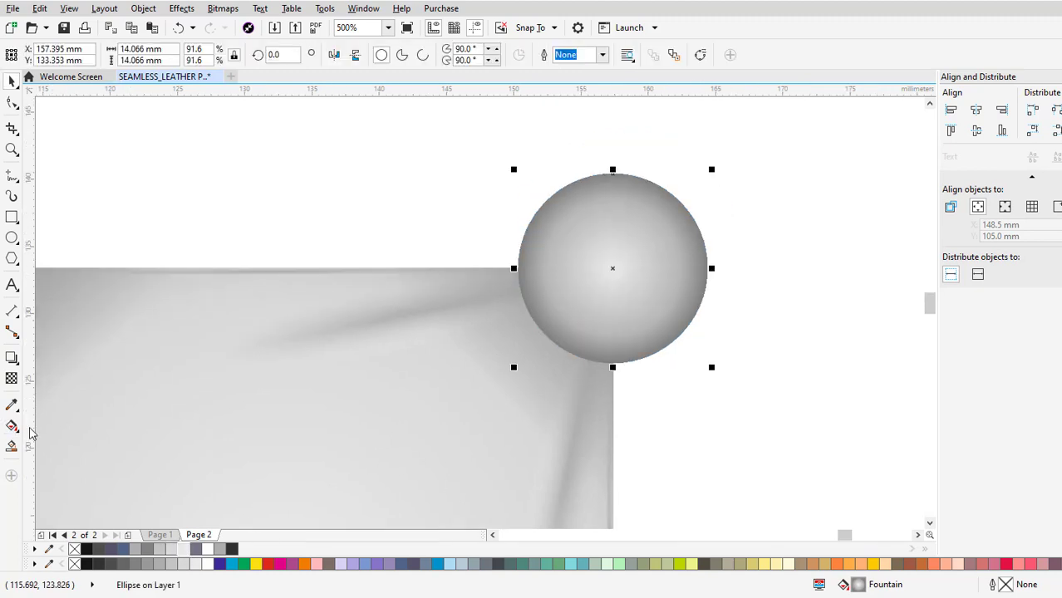
# Extend the fountain fill's outer colour node slightly beyond the circle's edge, and deselect the circle.
pyautogui.click(12, 425)
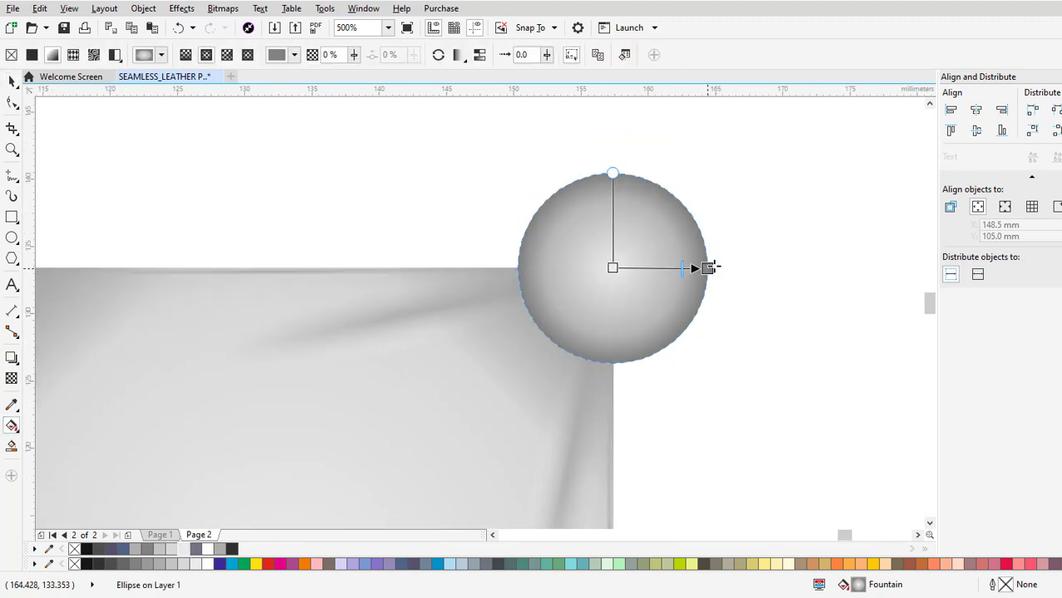
pyautogui.click(707, 267)
pyautogui.scroll(3, 710, 267)
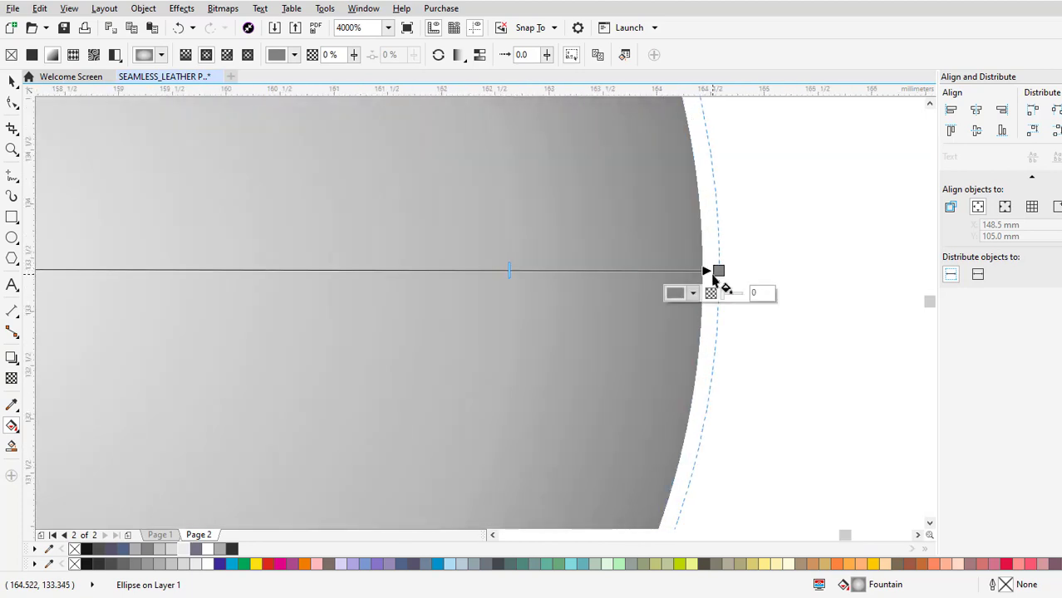
pyautogui.scroll(-3, 713, 278)
pyautogui.press('space')
pyautogui.scroll(-2, 703, 258)
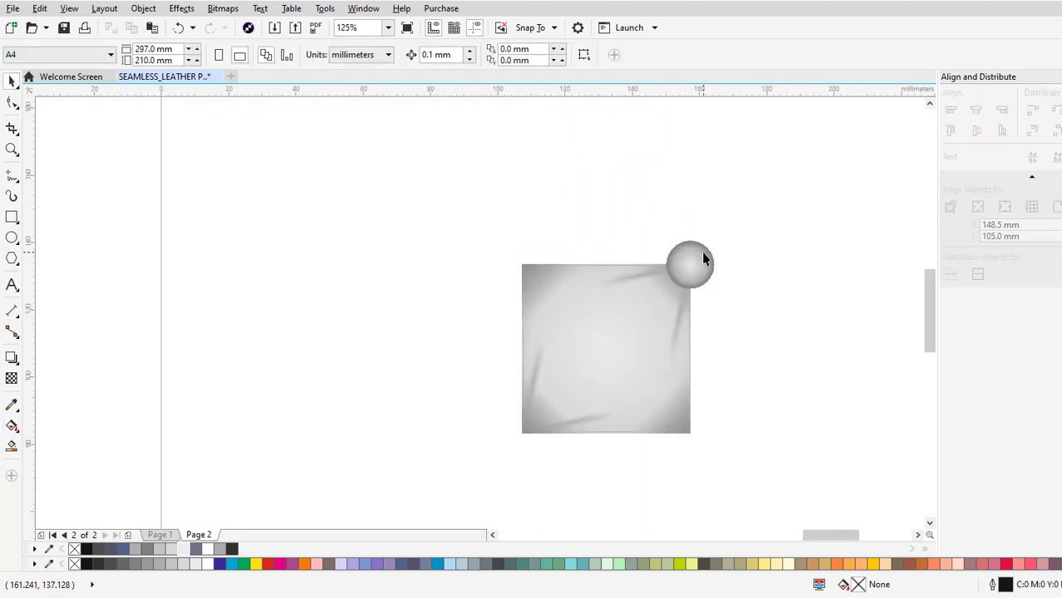
pyautogui.moveTo(714, 311); pyautogui.dragTo(688, 246)
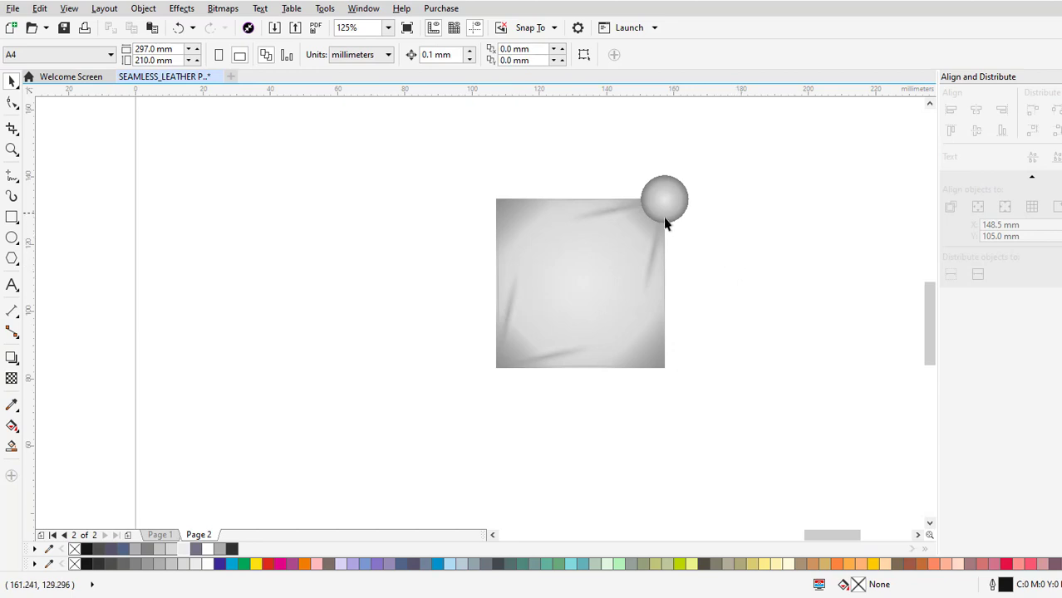
pyautogui.scroll(1, 663, 217)
pyautogui.moveTo(660, 215); pyautogui.dragTo(756, 201)
pyautogui.hotkey('ctrl', 'z')
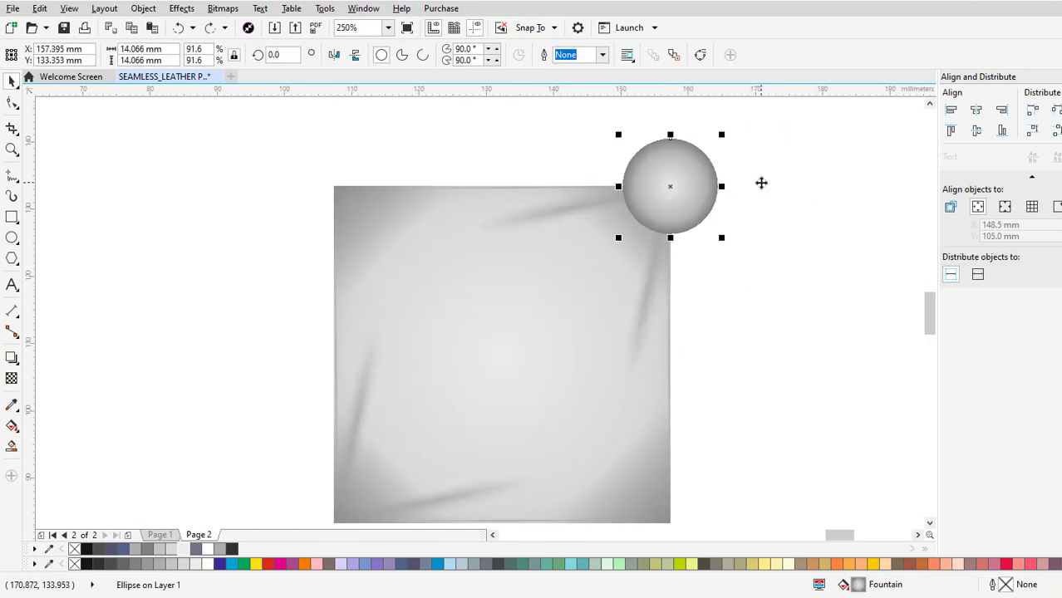
# Copy the 50 mm tile group and paste a duplicate in the same position.
pyautogui.scroll(-2, 685, 228)
pyautogui.click(626, 293)
pyautogui.scroll(1, 627, 292)
pyautogui.rightClick(447, 329)
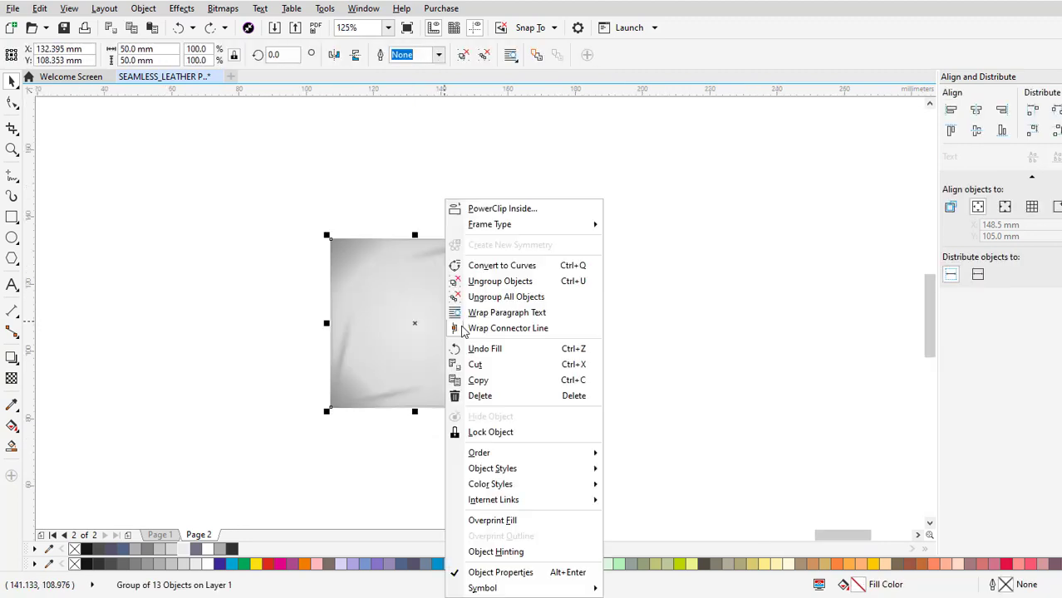
pyautogui.click(526, 380)
pyautogui.rightClick(526, 387)
pyautogui.click(561, 422)
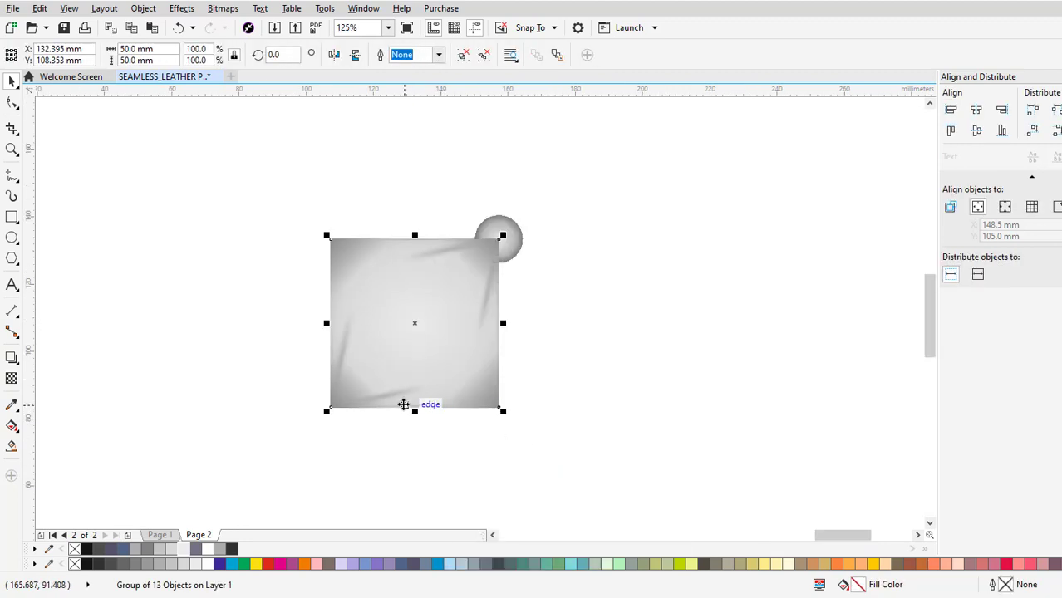
# Move the duplicate tile flush against the original's right edge, snapping their bottom corners together exactly.
pyautogui.moveTo(403, 404); pyautogui.dragTo(620, 391)
pyautogui.scroll(2, 620, 390)
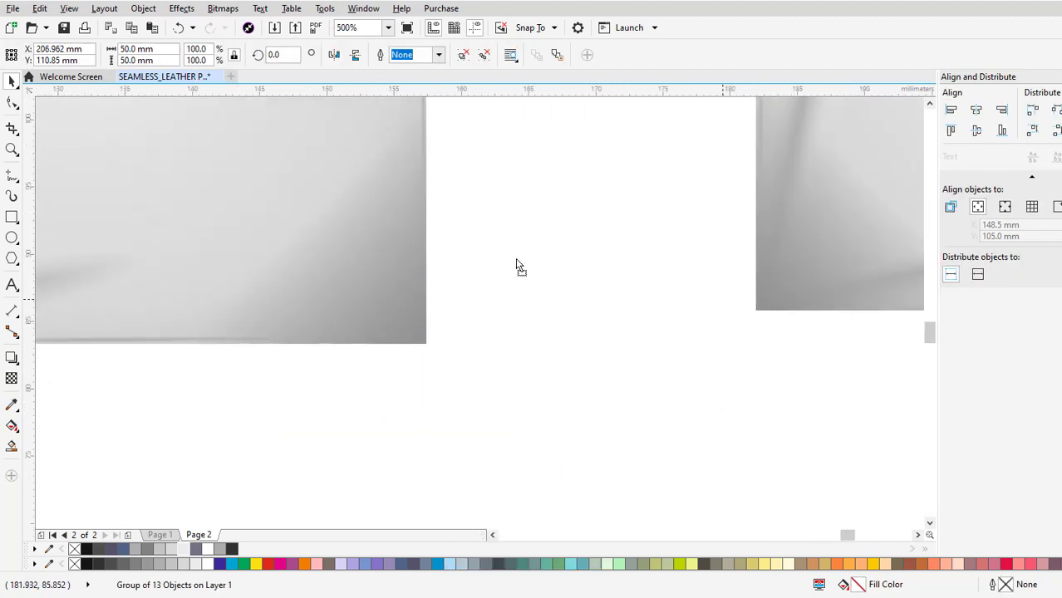
pyautogui.moveTo(516, 266); pyautogui.dragTo(428, 346)
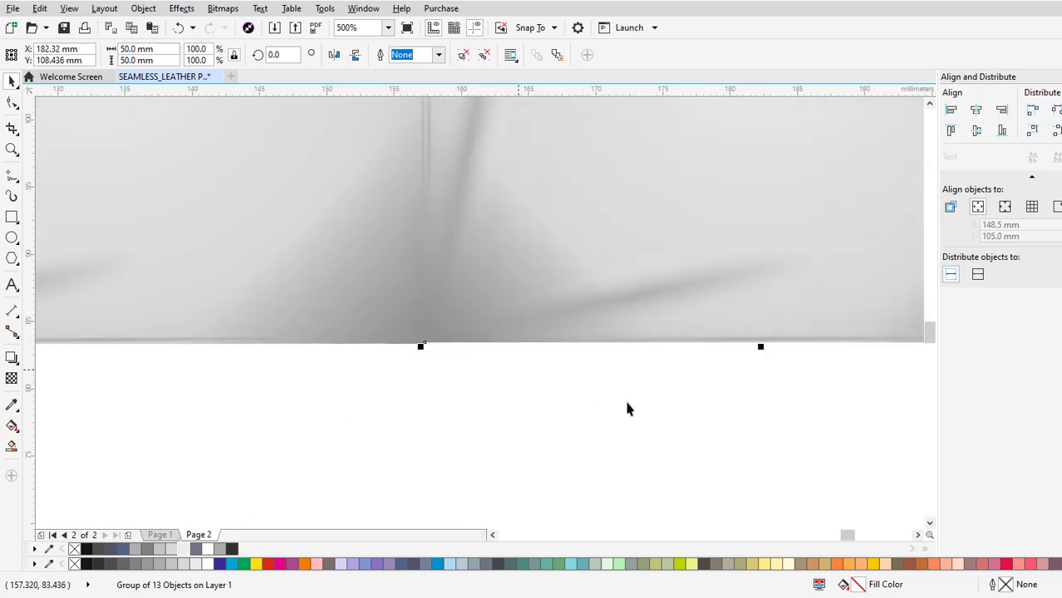
pyautogui.scroll(-3, 631, 399)
pyautogui.scroll(4, 636, 393)
pyautogui.scroll(1, 476, 301)
pyautogui.scroll(1, 389, 251)
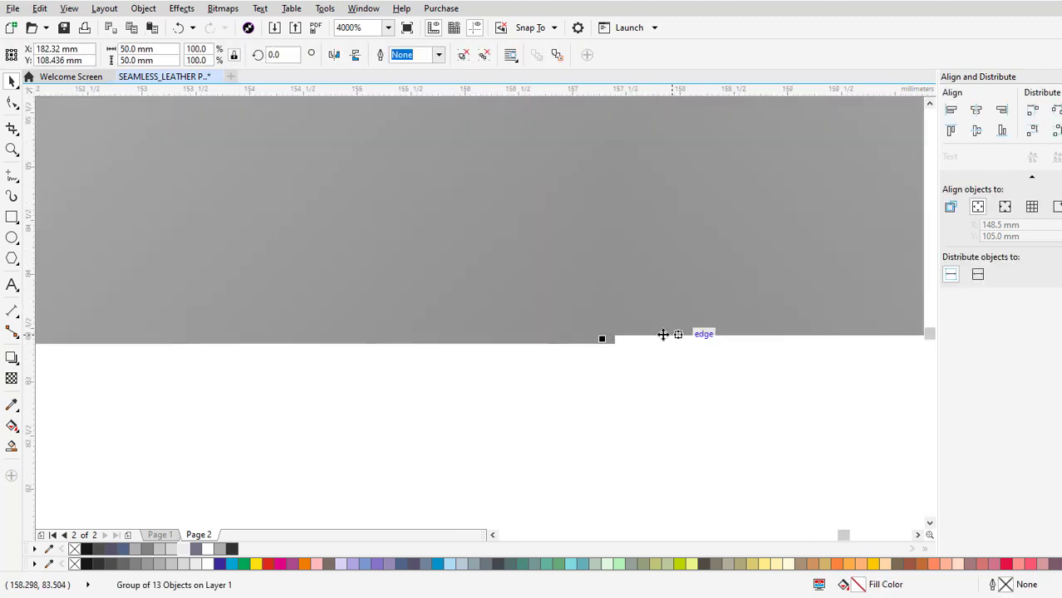
pyautogui.scroll(2, 662, 334)
pyautogui.moveTo(438, 336); pyautogui.dragTo(470, 374)
pyautogui.click(572, 415)
# Arrange the corner button in front of both tiles, and copy and paste the pair of tiles.
pyautogui.scroll(-6, 582, 414)
pyautogui.scroll(-3, 631, 399)
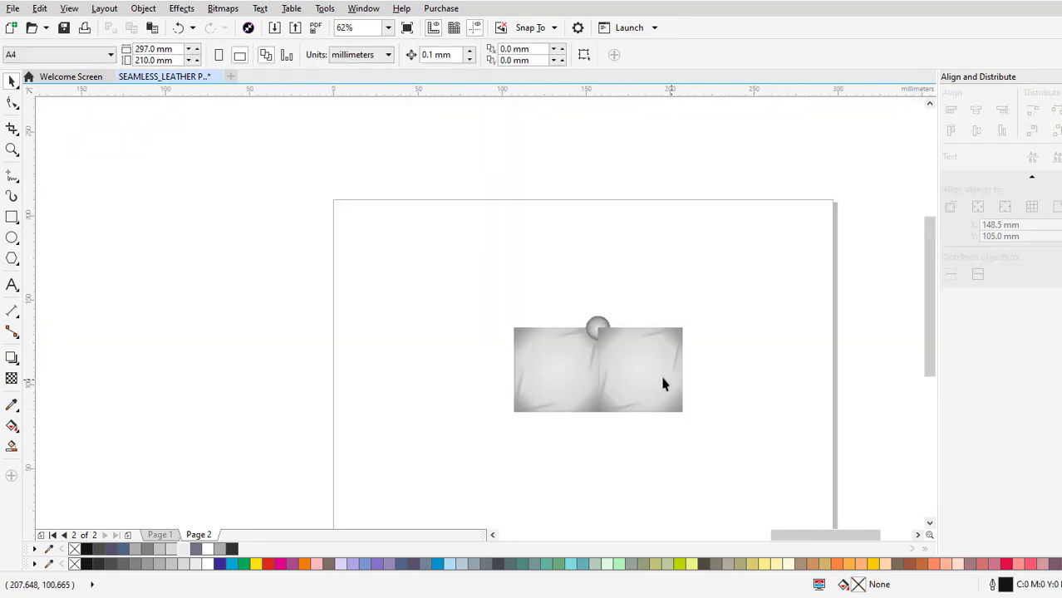
pyautogui.scroll(3, 644, 375)
pyautogui.click(648, 368)
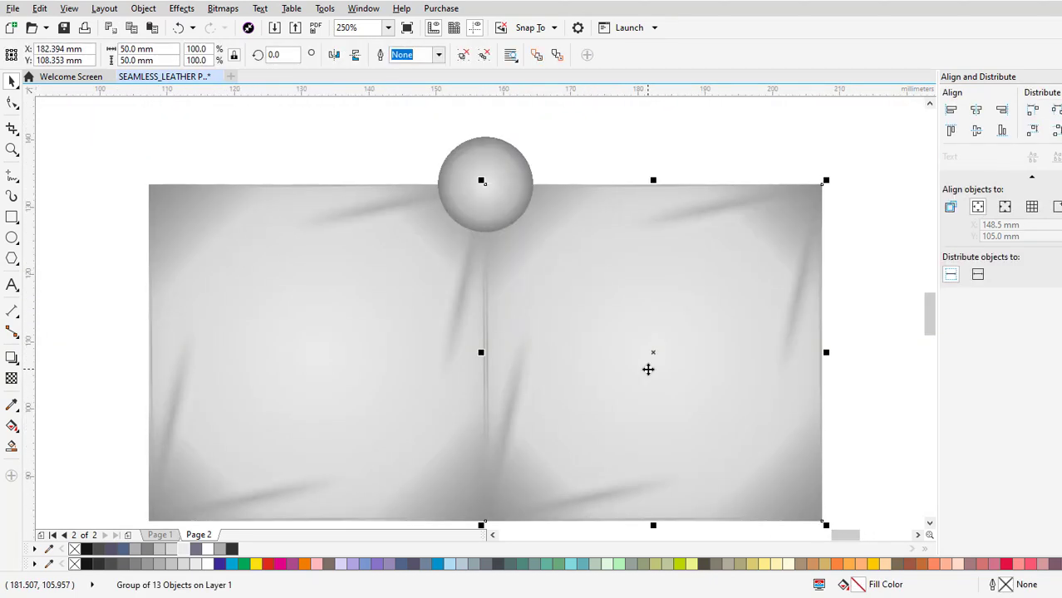
pyautogui.moveTo(526, 386); pyautogui.dragTo(567, 350)
pyautogui.keyDown('shift'); pyautogui.click(426, 328); pyautogui.keyUp('shift')
pyautogui.scroll(-1, 566, 350)
pyautogui.rightClick(655, 330)
pyautogui.click(674, 381)
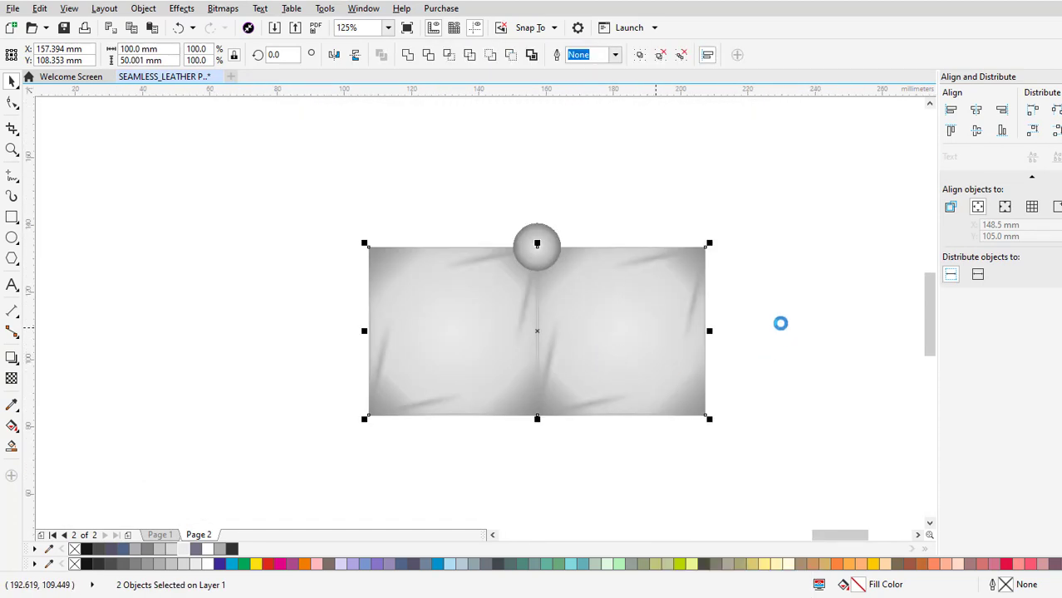
pyautogui.rightClick(782, 324)
pyautogui.click(812, 433)
# Move the pasted pair of tiles directly above the original pair and snap their right corners together to form a 2 × 2 block.
pyautogui.moveTo(694, 407); pyautogui.dragTo(702, 291)
pyautogui.scroll(1, 709, 208)
pyautogui.scroll(3, 711, 289)
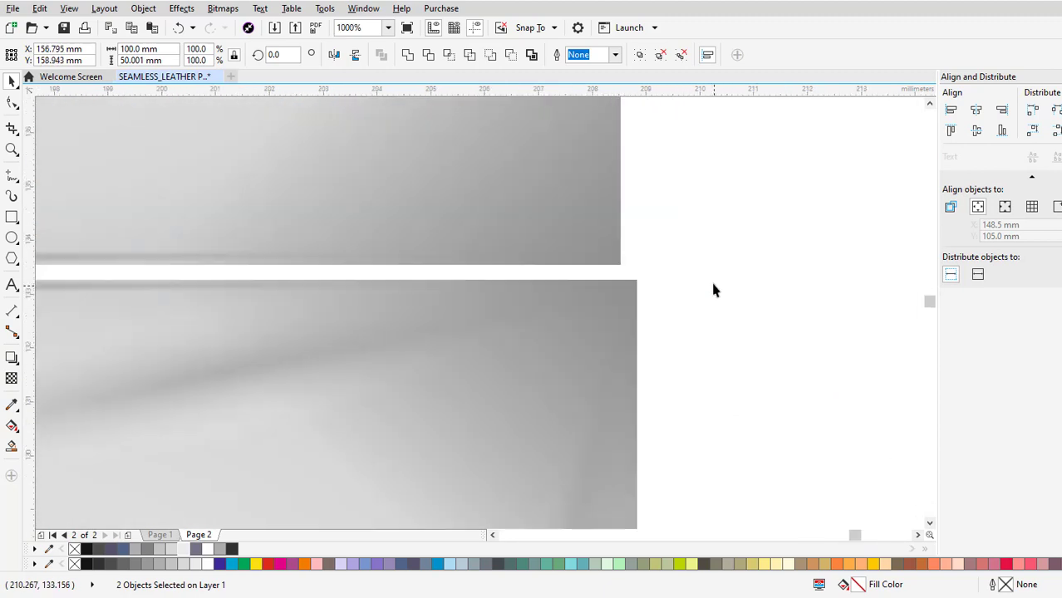
pyautogui.moveTo(527, 240); pyautogui.dragTo(584, 305)
pyautogui.scroll(3, 552, 273)
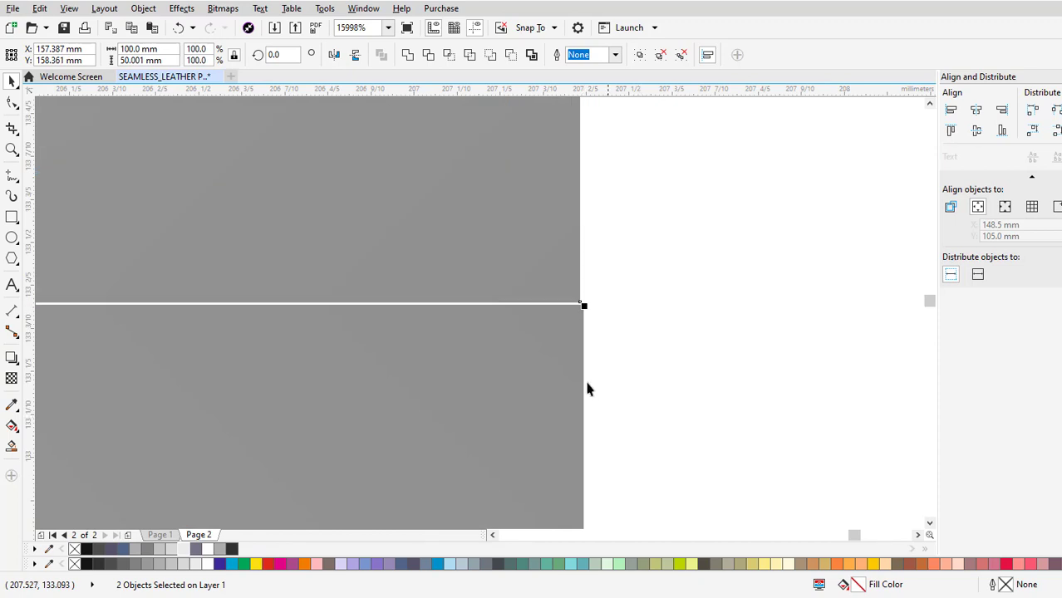
pyautogui.scroll(2, 586, 357)
pyautogui.moveTo(558, 133); pyautogui.dragTo(571, 147)
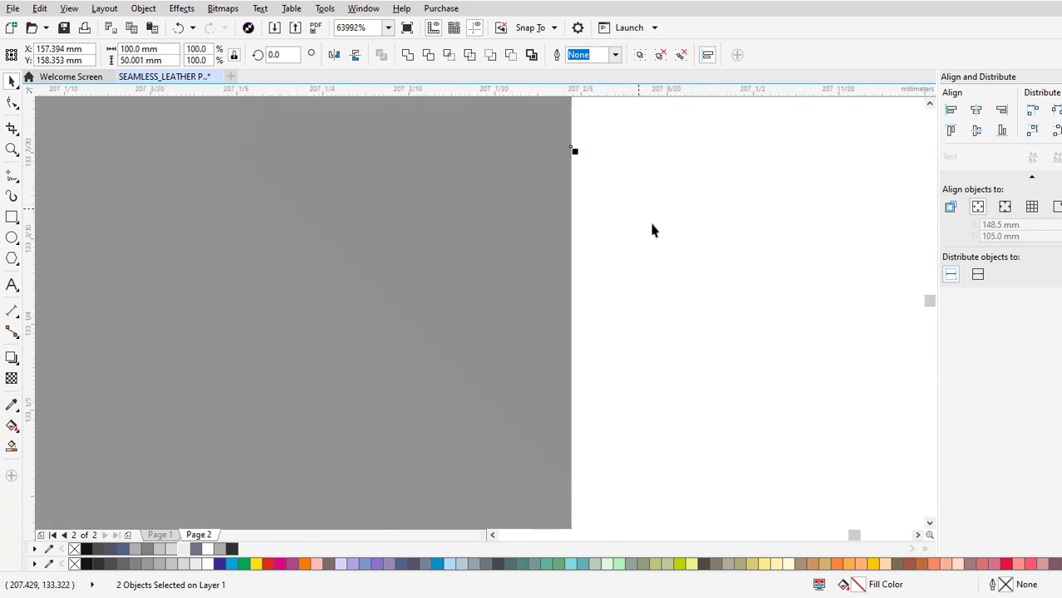
pyautogui.click(699, 303)
# Bring the button at the block's centre in front of the tiles and scale it to about 11.4 mm in diameter.
pyautogui.scroll(-3, 710, 328)
pyautogui.scroll(-6, 794, 308)
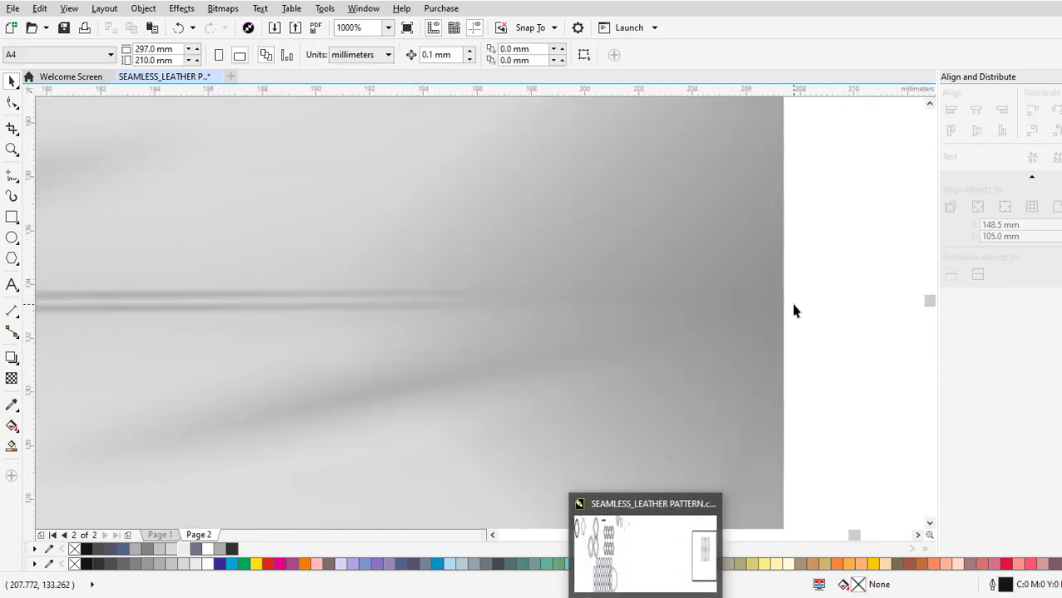
pyautogui.click(664, 223)
pyautogui.keyDown('shift'); pyautogui.click(519, 190); pyautogui.keyUp('shift')
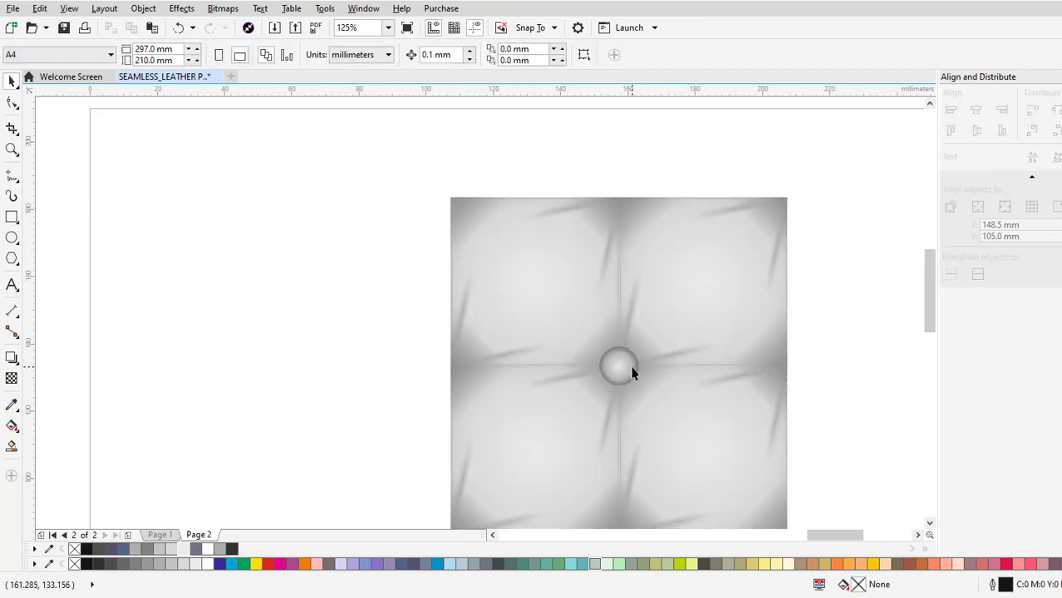
# Copy and paste the centre button and move the duplicate to the middle of the block's right edge.
pyautogui.click(635, 309)
pyautogui.rightClick(601, 288)
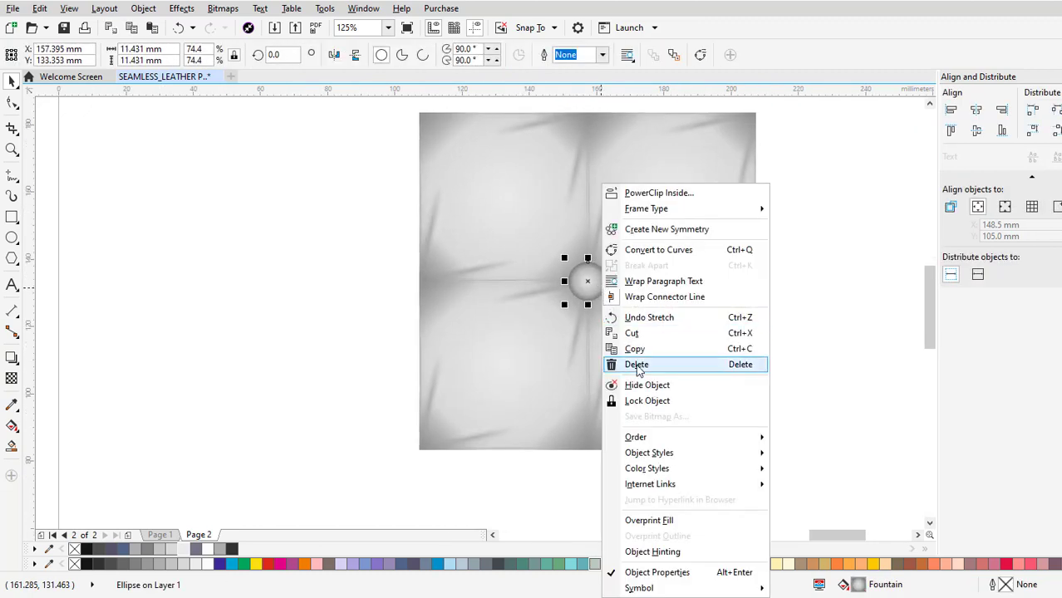
pyautogui.click(636, 347)
pyautogui.rightClick(784, 284)
pyautogui.click(821, 382)
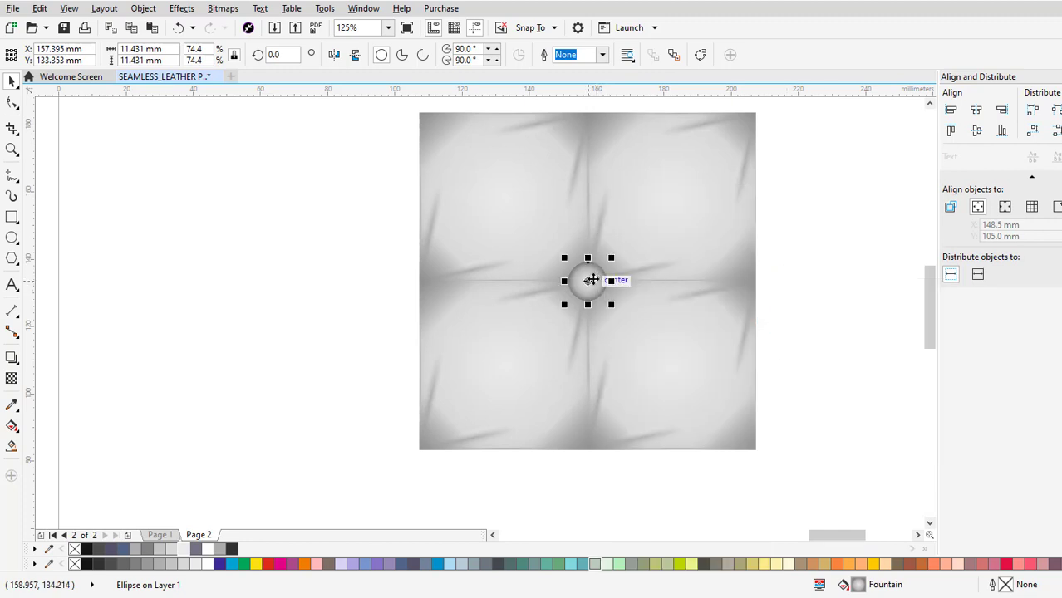
pyautogui.moveTo(591, 280); pyautogui.dragTo(751, 284)
pyautogui.scroll(3, 752, 284)
pyautogui.press('Escape')
pyautogui.scroll(-2, 681, 376)
pyautogui.click(733, 369)
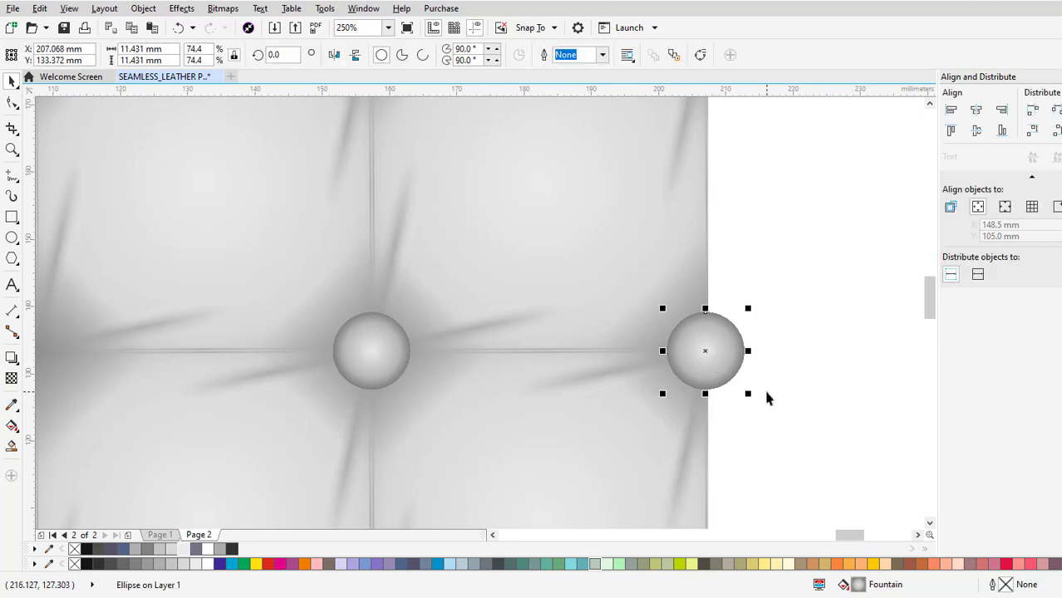
# Switch to Wireframe view and snap the right-edge button's centre exactly onto the point where the two tile corners meet.
pyautogui.click(69, 9)
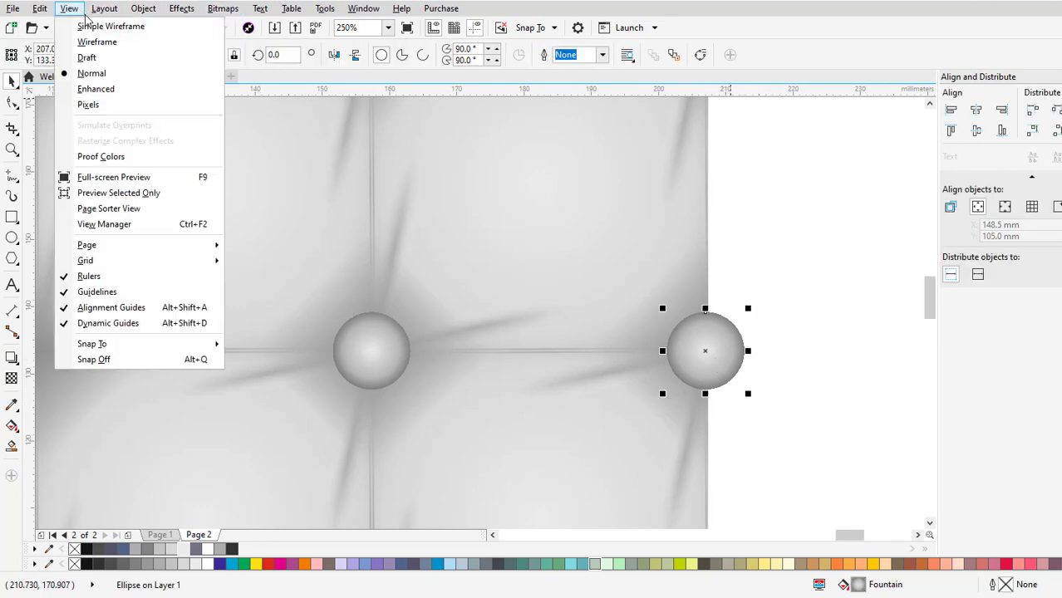
pyautogui.click(93, 39)
pyautogui.scroll(5, 682, 332)
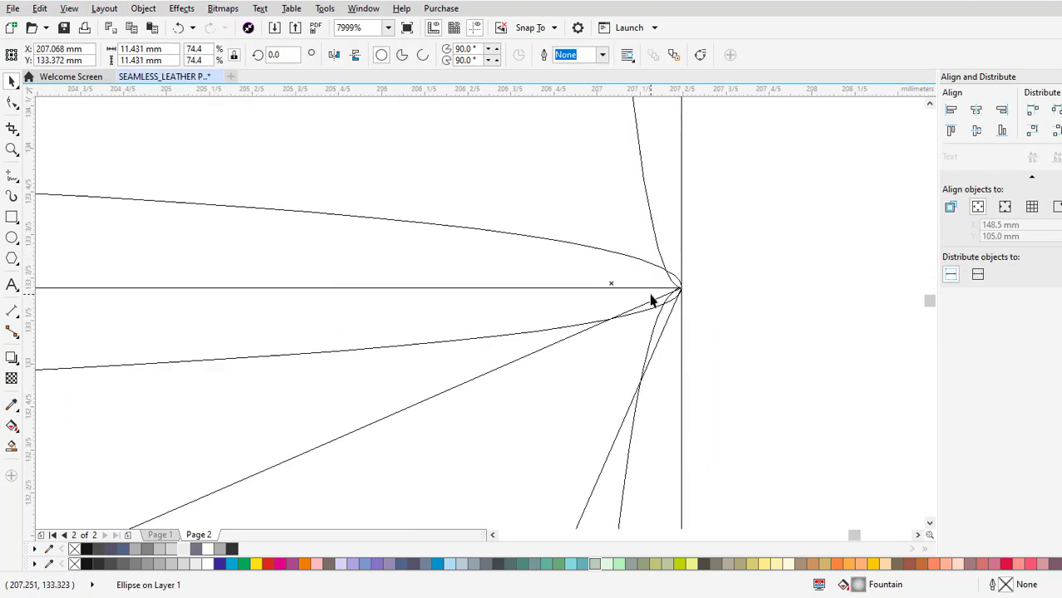
pyautogui.scroll(-6, 640, 284)
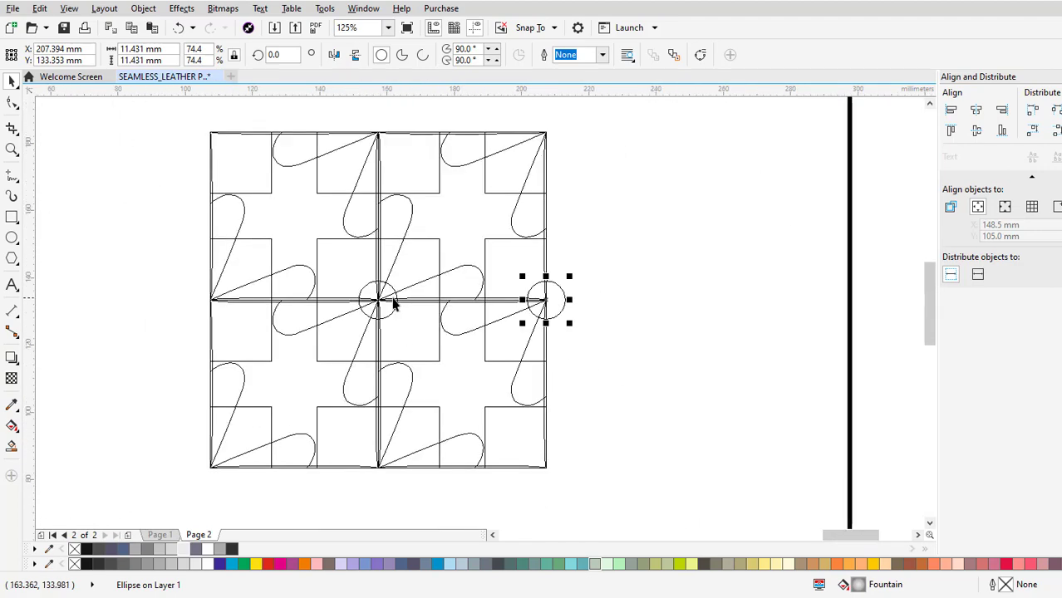
pyautogui.scroll(4, 390, 304)
pyautogui.scroll(-6, 220, 320)
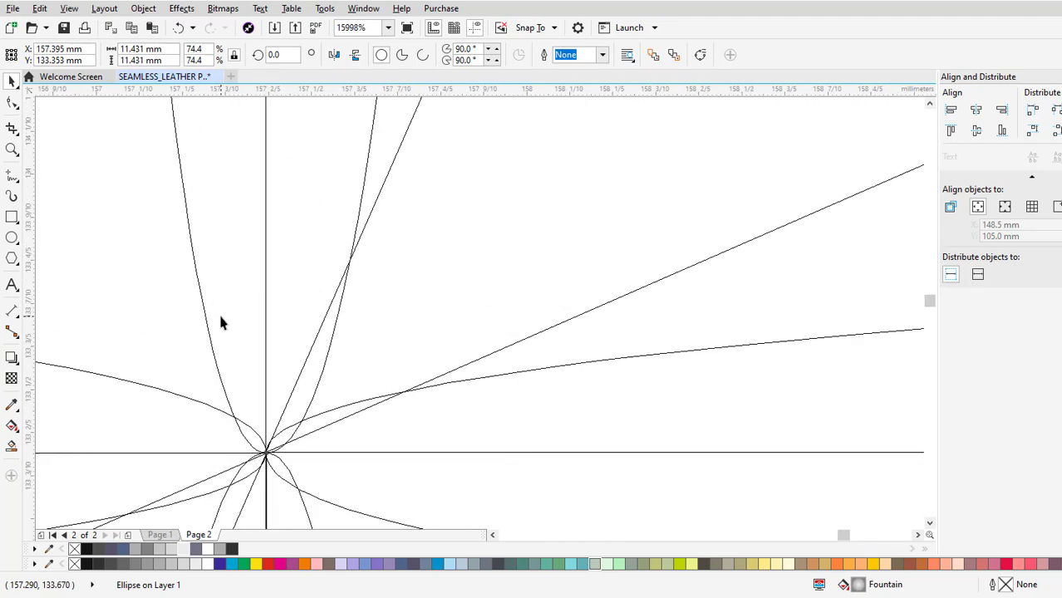
pyautogui.click(519, 342)
pyautogui.moveTo(529, 357); pyautogui.dragTo(735, 309)
# Copy and paste the right-edge button and snap the duplicate's centre onto the block's upper-right corner.
pyautogui.rightClick(719, 272)
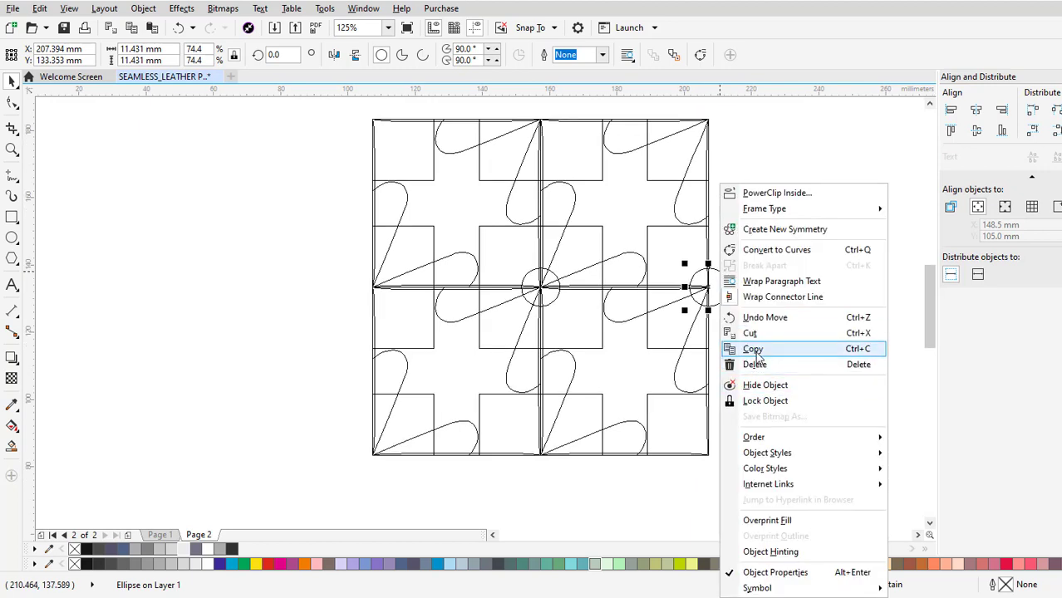
pyautogui.click(758, 349)
pyautogui.rightClick(758, 288)
pyautogui.click(781, 398)
pyautogui.moveTo(711, 286); pyautogui.dragTo(688, 185)
pyautogui.scroll(6, 711, 161)
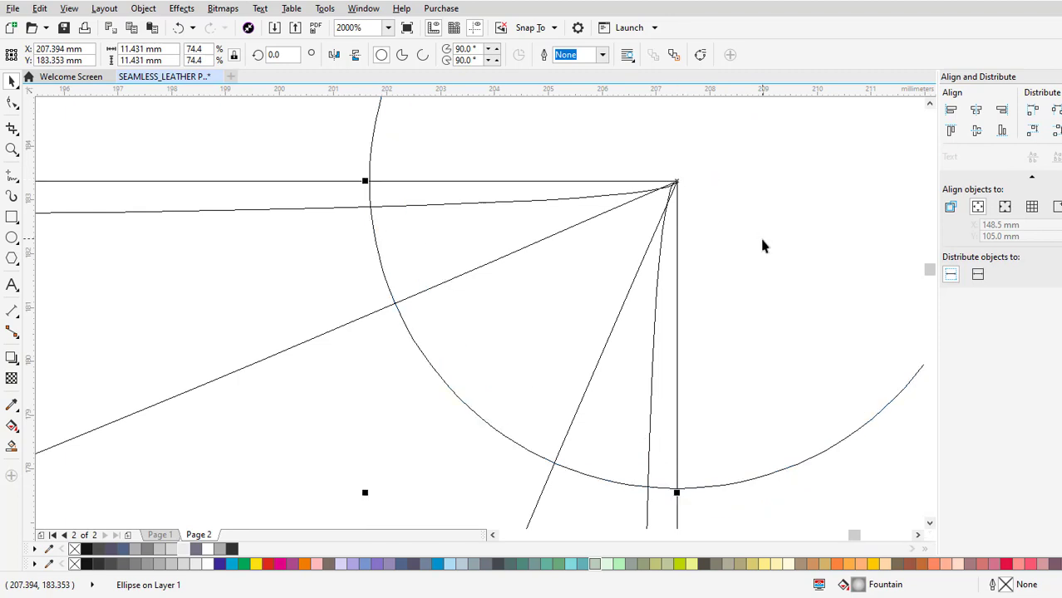
pyautogui.scroll(6, 704, 214)
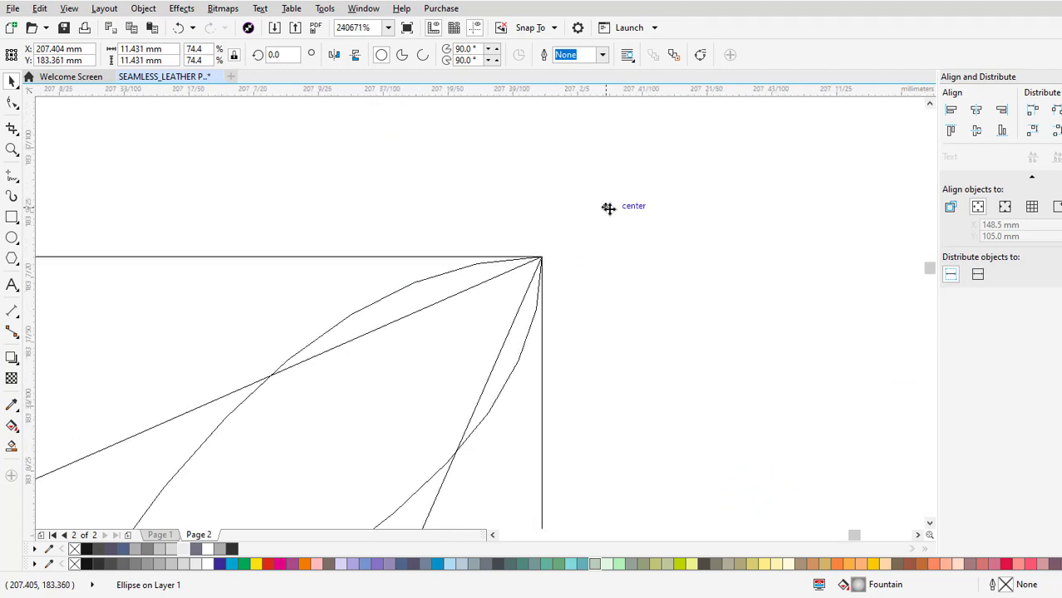
pyautogui.moveTo(608, 208); pyautogui.dragTo(541, 259)
pyautogui.scroll(-15, 582, 225)
# Paste another button and snap its centre onto the block's lower-right corner.
pyautogui.scroll(3, 634, 297)
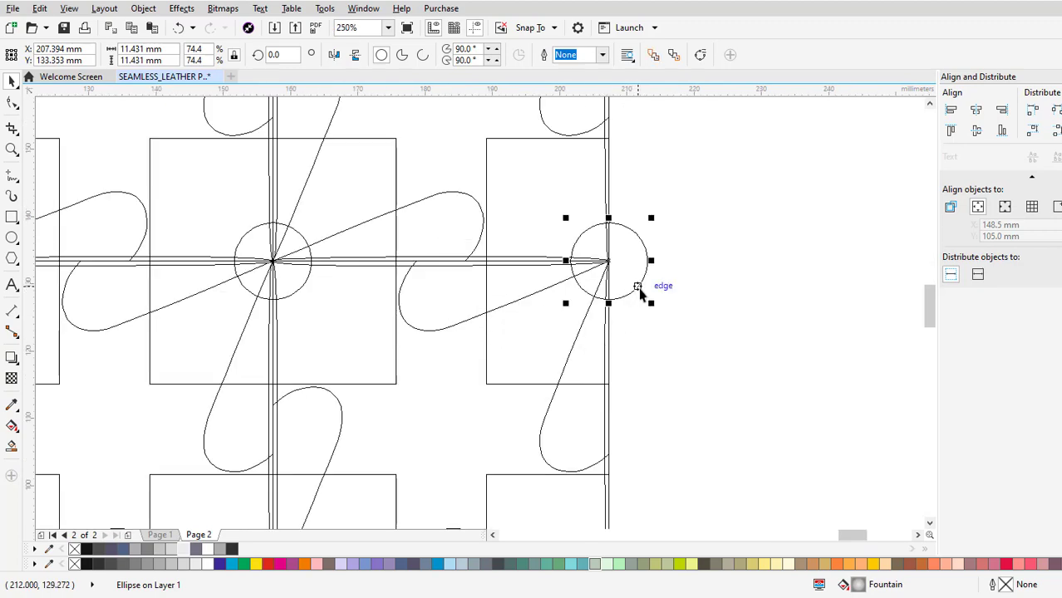
pyautogui.scroll(3, 630, 285)
pyautogui.scroll(-4, 620, 277)
pyautogui.scroll(8, 477, 164)
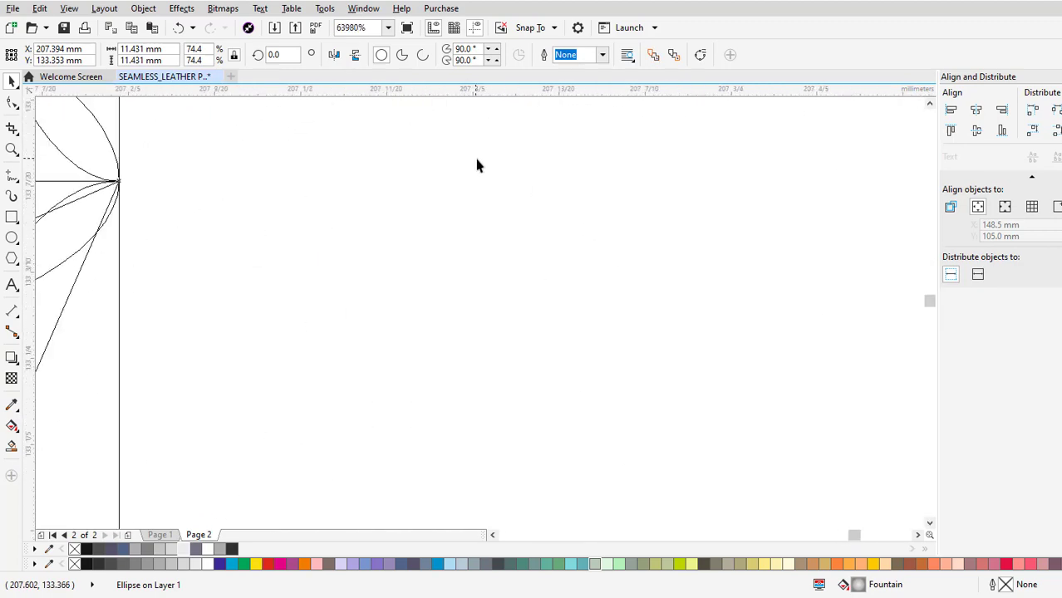
pyautogui.scroll(-8, 477, 164)
pyautogui.rightClick(557, 198)
pyautogui.click(619, 303)
pyautogui.scroll(-3, 628, 238)
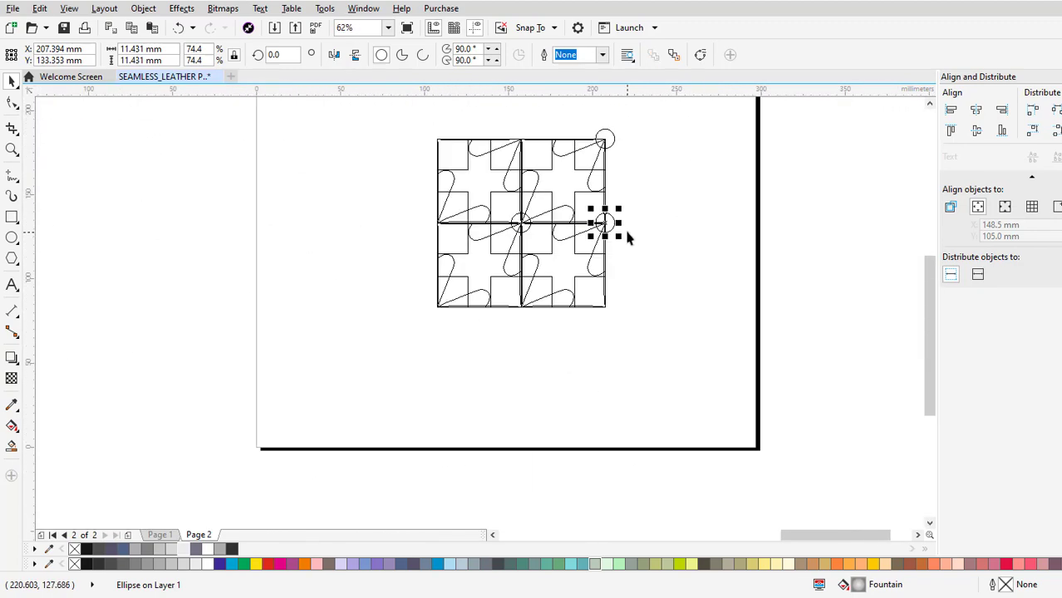
pyautogui.moveTo(604, 222); pyautogui.dragTo(647, 236)
pyautogui.scroll(6, 656, 304)
pyautogui.scroll(4, 663, 237)
pyautogui.scroll(2, 374, 195)
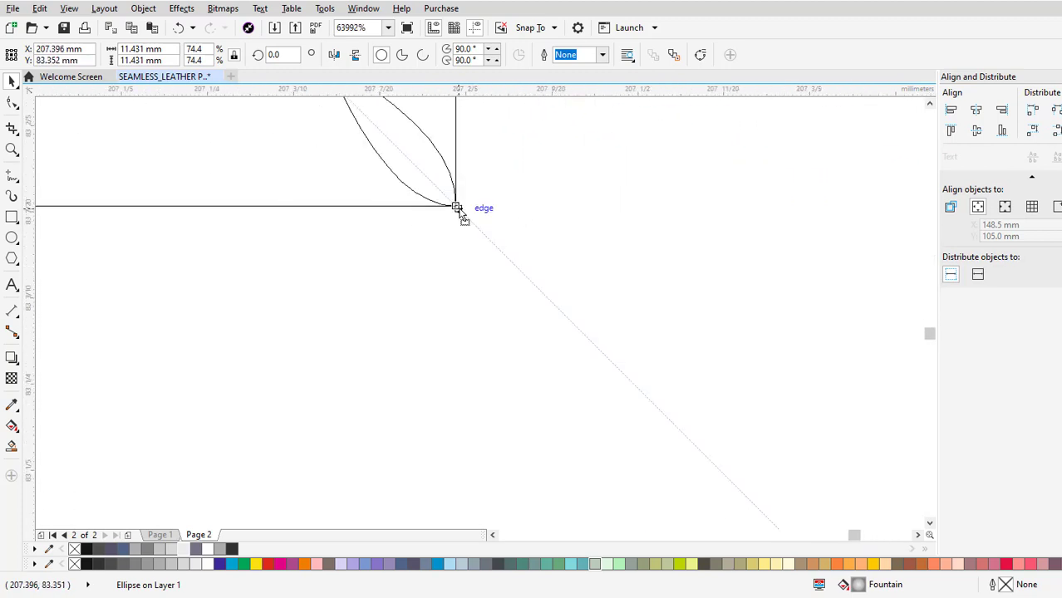
pyautogui.scroll(-10, 656, 282)
# Paste another button and snap its centre onto the tile corners at the middle of the block's bottom edge.
pyautogui.rightClick(656, 281)
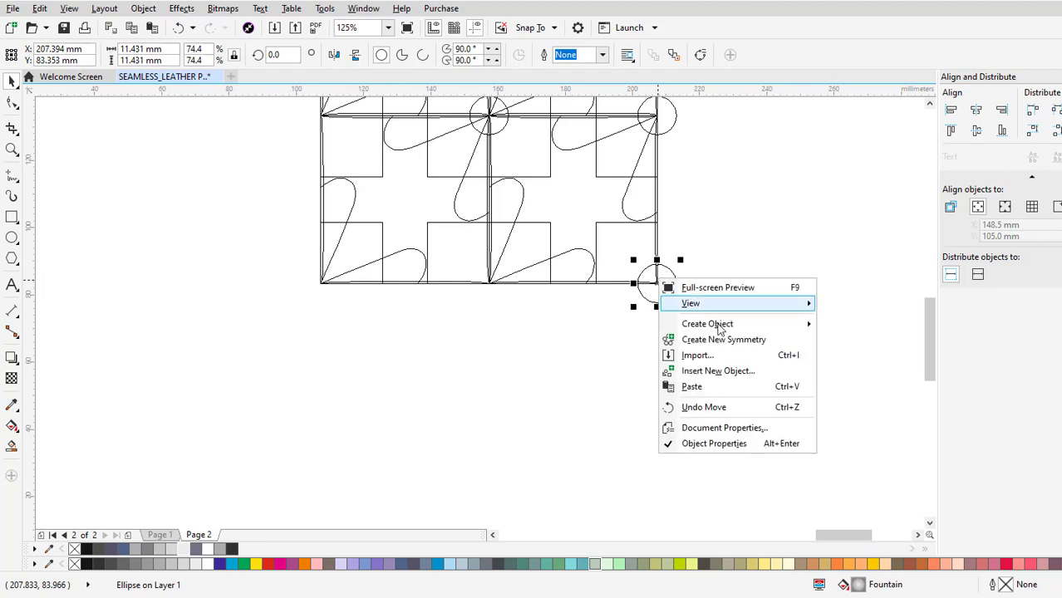
pyautogui.click(692, 387)
pyautogui.moveTo(661, 209); pyautogui.dragTo(479, 251)
pyautogui.scroll(4, 496, 303)
pyautogui.scroll(-2, 505, 310)
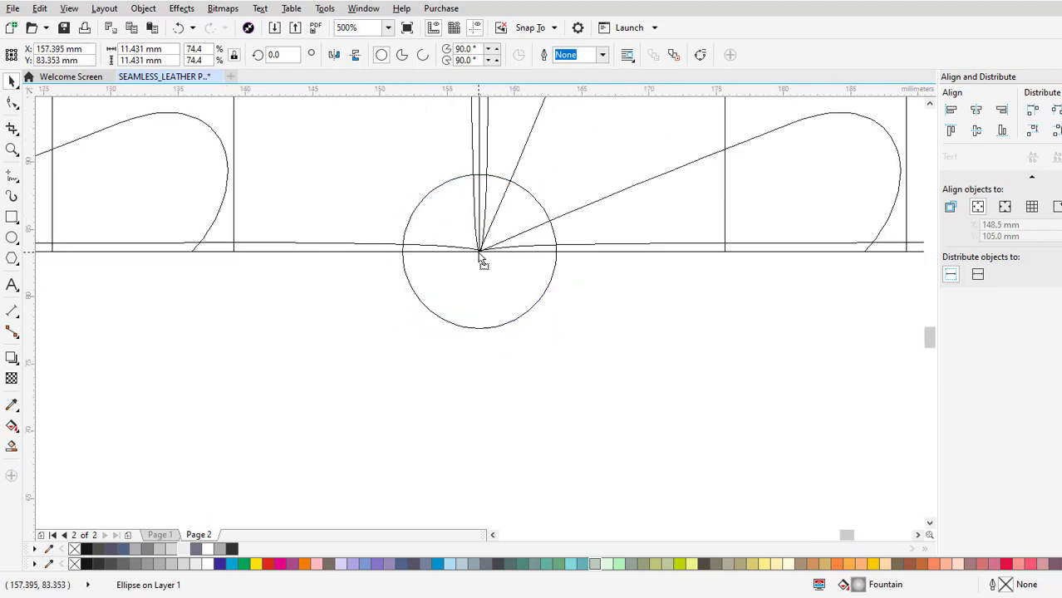
pyautogui.scroll(-6, 589, 308)
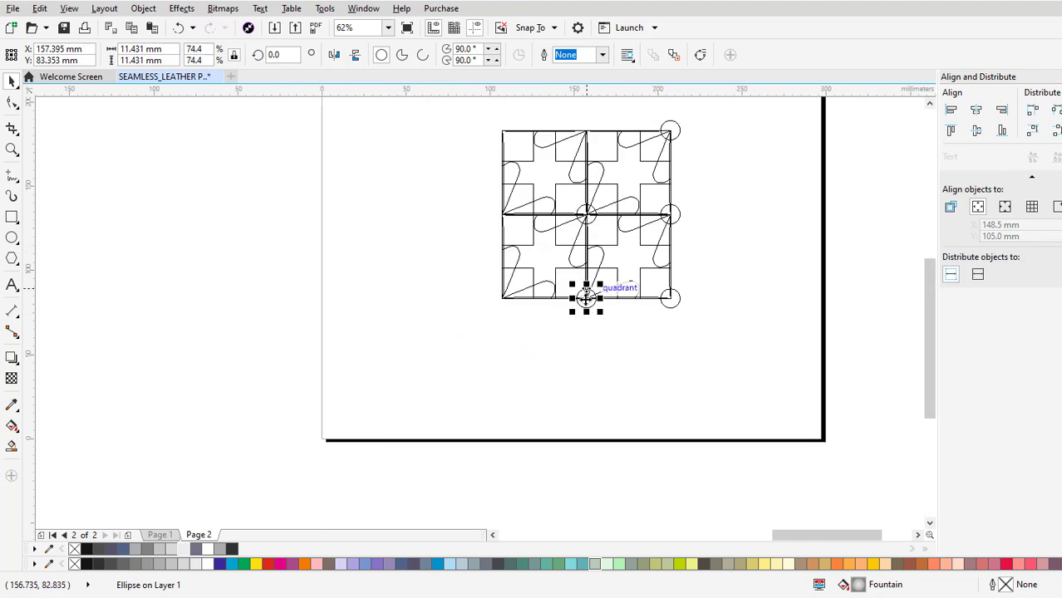
pyautogui.rightClick(585, 297)
pyautogui.press('Escape')
# Select the three buttons along the block's right edge, then copy and paste them as a duplicate set.
pyautogui.click(679, 131)
pyautogui.keyDown('shift'); pyautogui.click(679, 220); pyautogui.keyUp('shift')
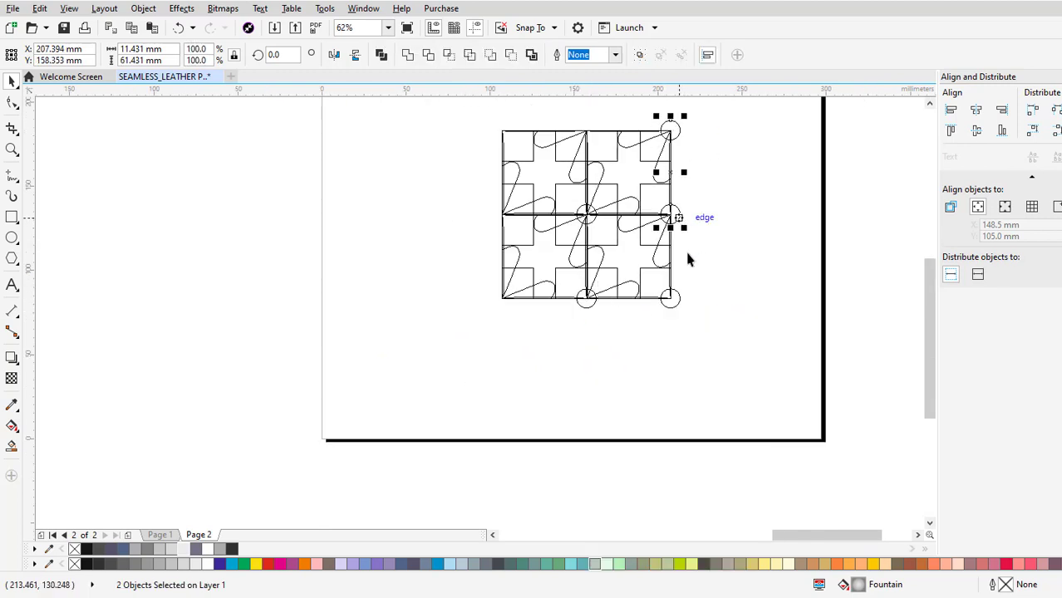
pyautogui.rightClick(679, 219)
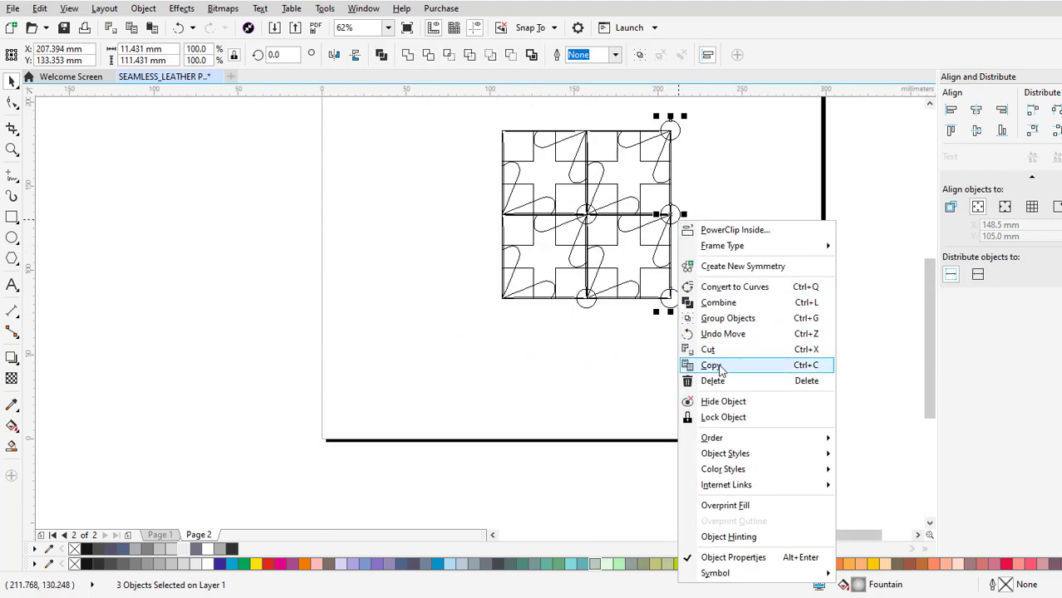
pyautogui.click(683, 362)
pyautogui.rightClick(704, 246)
pyautogui.click(733, 355)
# Move the three duplicated buttons to the block's left edge, centred on the tile corners, and deselect them.
pyautogui.moveTo(679, 214); pyautogui.dragTo(495, 215)
pyautogui.scroll(4, 494, 213)
pyautogui.moveTo(382, 243); pyautogui.dragTo(625, 242)
pyautogui.scroll(-4, 572, 292)
pyautogui.press('Escape')
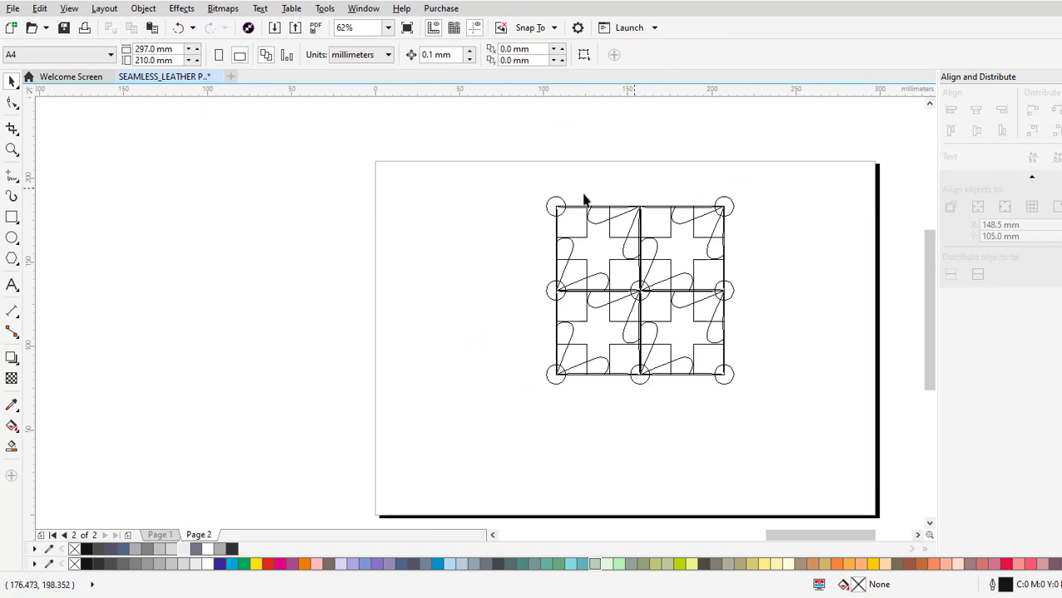
# Copy the button on the block's upper-left corner and centre the duplicate on the tile corners at the middle of the top edge.
pyautogui.scroll(1, 584, 200)
pyautogui.rightClick(548, 210)
pyautogui.click(582, 346)
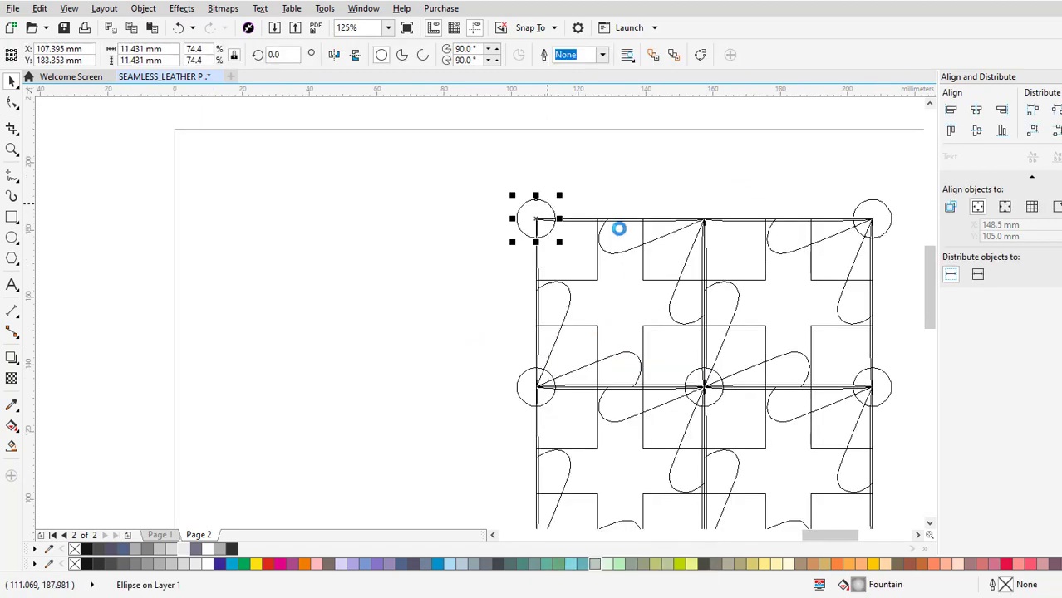
pyautogui.rightClick(641, 178)
pyautogui.click(669, 284)
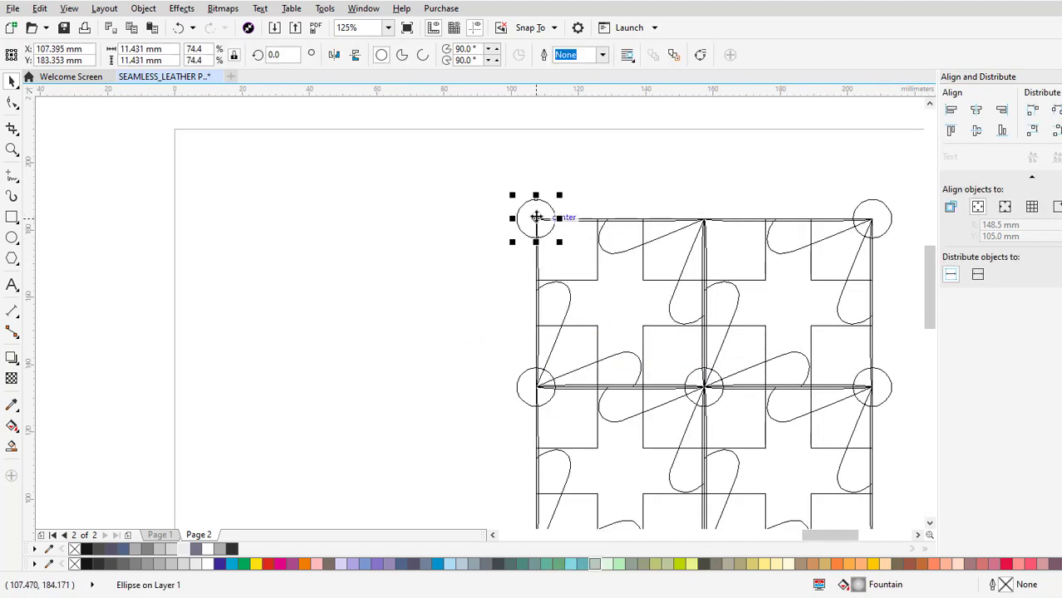
pyautogui.moveTo(536, 217); pyautogui.dragTo(703, 219)
pyautogui.scroll(4, 615, 150)
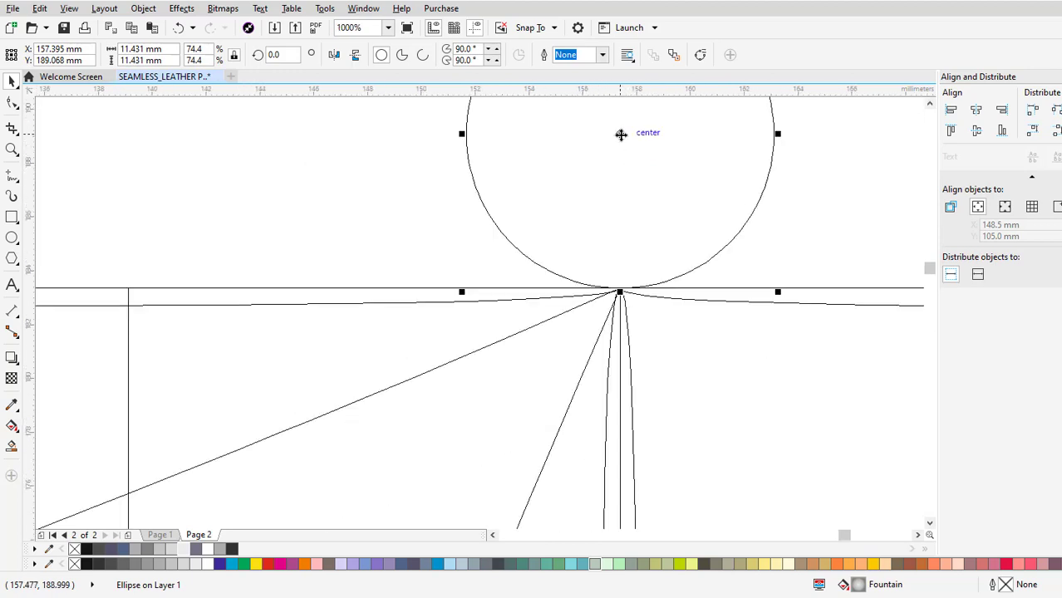
pyautogui.moveTo(620, 134); pyautogui.dragTo(609, 270)
pyautogui.scroll(10, 619, 289)
pyautogui.scroll(-11, 634, 234)
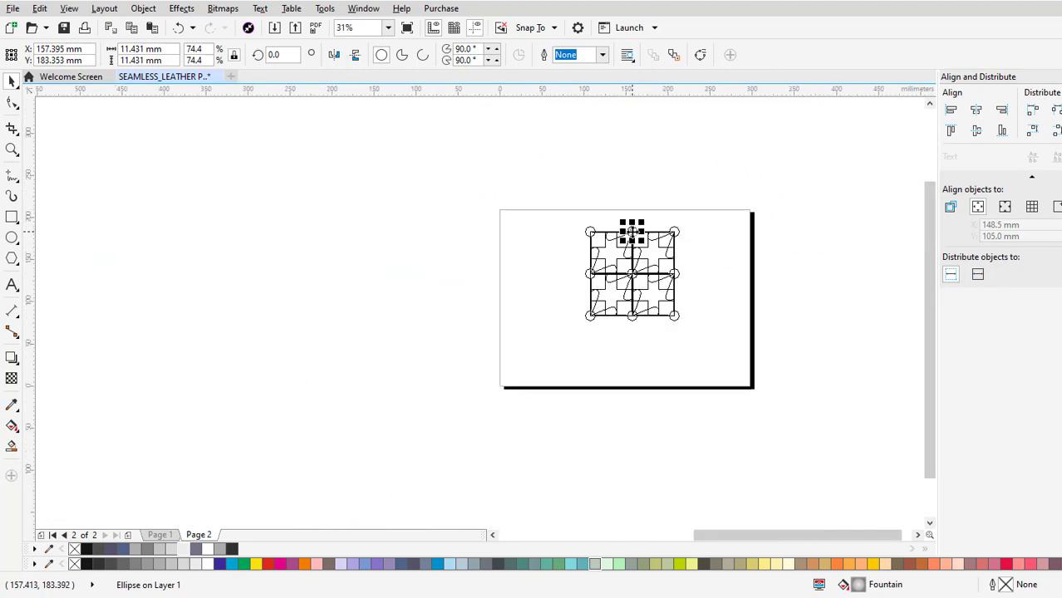
pyautogui.click(678, 247)
# Switch the display from wireframe to a full-colour view.
pyautogui.scroll(2, 640, 235)
pyautogui.click(40, 8)
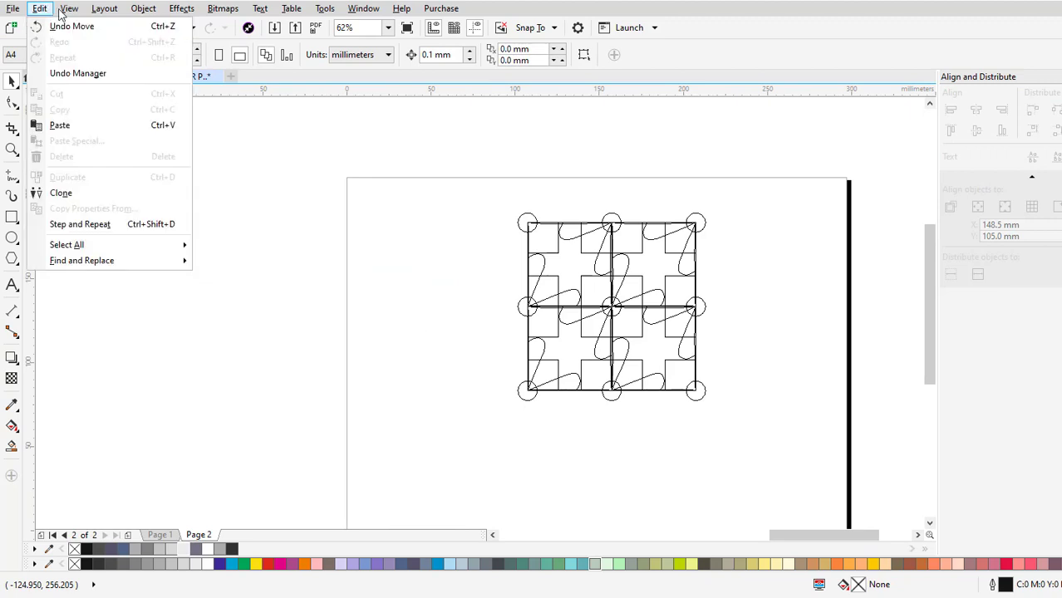
pyautogui.click(93, 88)
pyautogui.scroll(1, 746, 376)
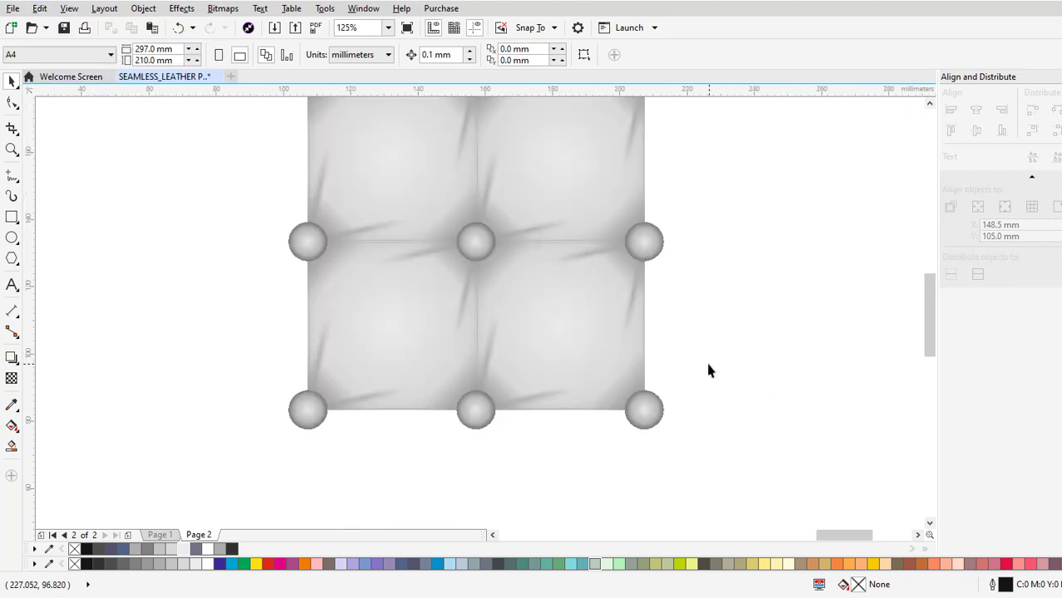
# Select all tiles and buttons, move the block into the page's left half, and group it.
pyautogui.scroll(-2, 708, 367)
pyautogui.hotkey('ctrl', 'a')
pyautogui.scroll(1, 653, 318)
pyautogui.moveTo(654, 318); pyautogui.dragTo(543, 345)
pyautogui.rightClick(543, 345)
pyautogui.click(588, 333)
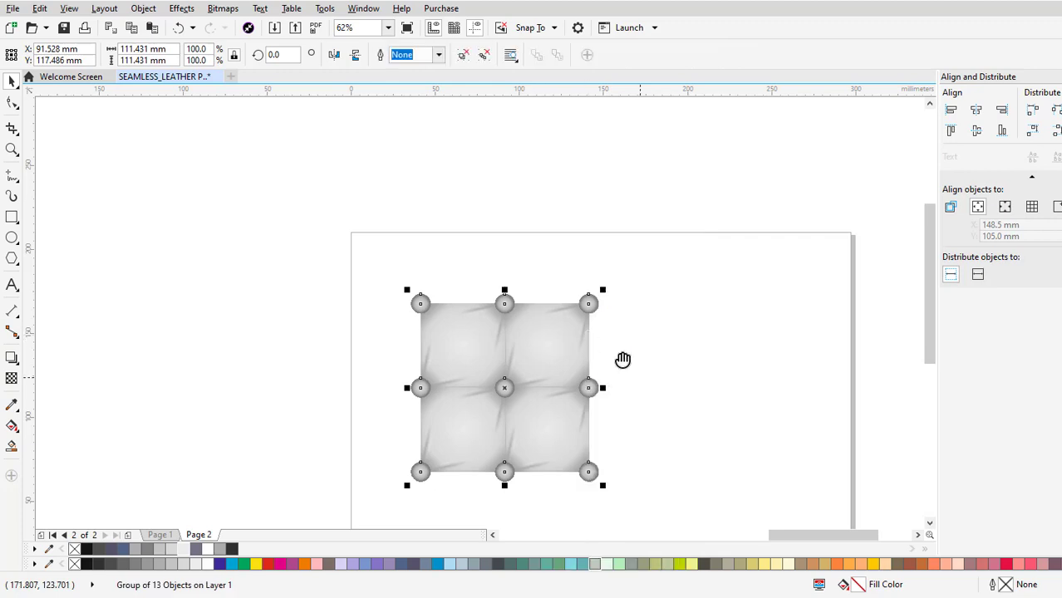
# Draw a square on the empty area beside the block and set its width and height to 100 mm.
pyautogui.click(133, 119)
pyautogui.moveTo(560, 217); pyautogui.dragTo(738, 395)
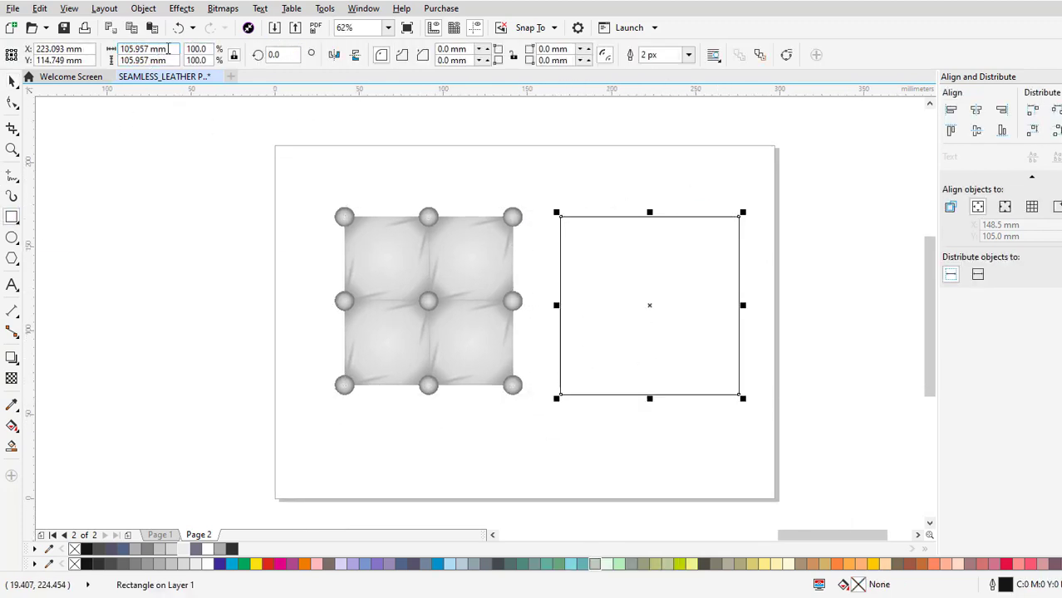
pyautogui.write('100')
pyautogui.press('Return')
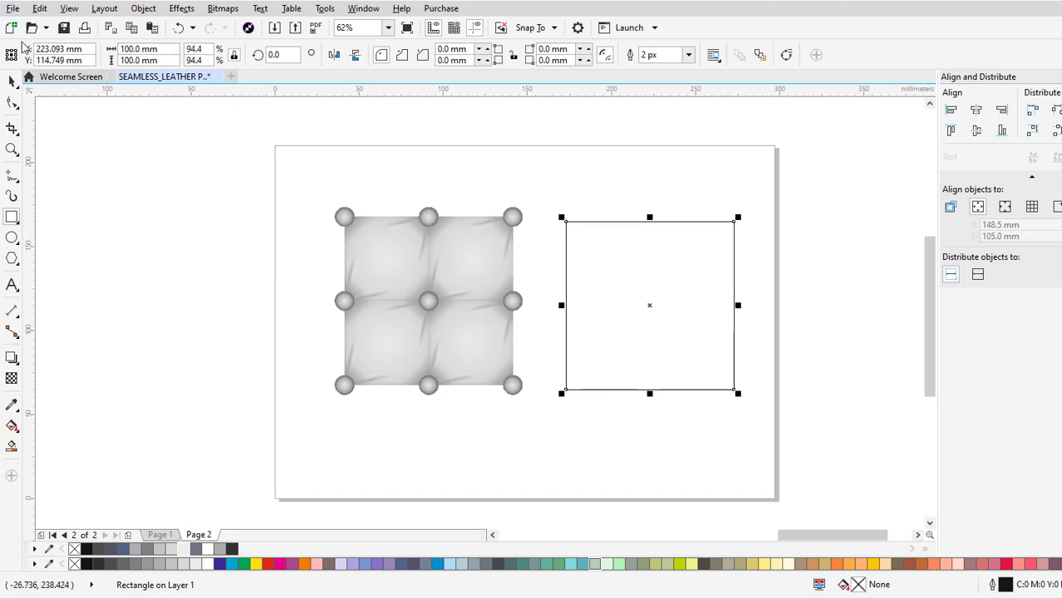
# Place the grouped leather block inside the 100 mm square as a PowerClip.
pyautogui.rightClick(459, 264)
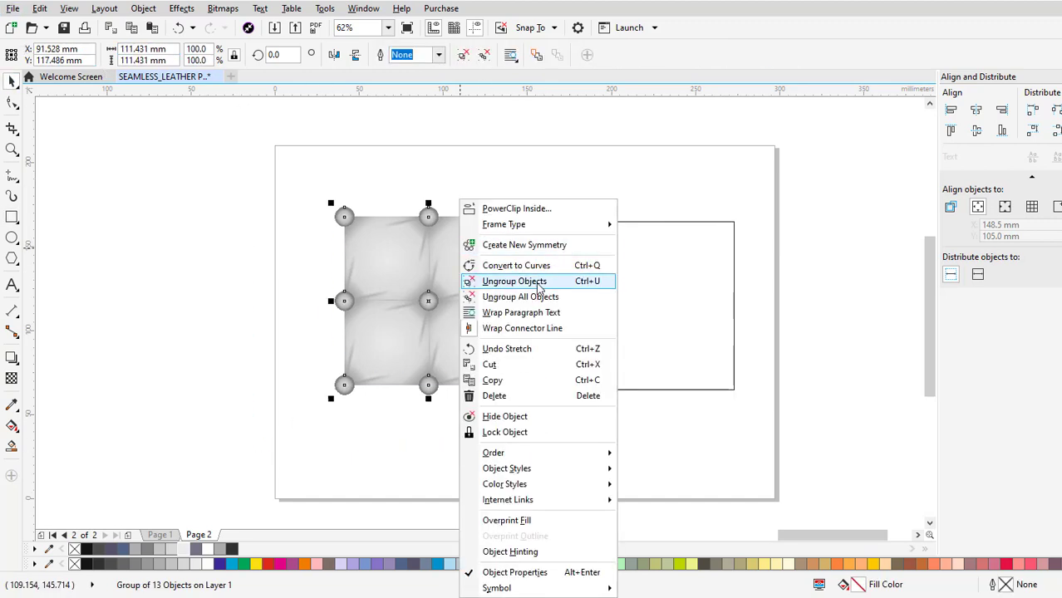
pyautogui.click(696, 226)
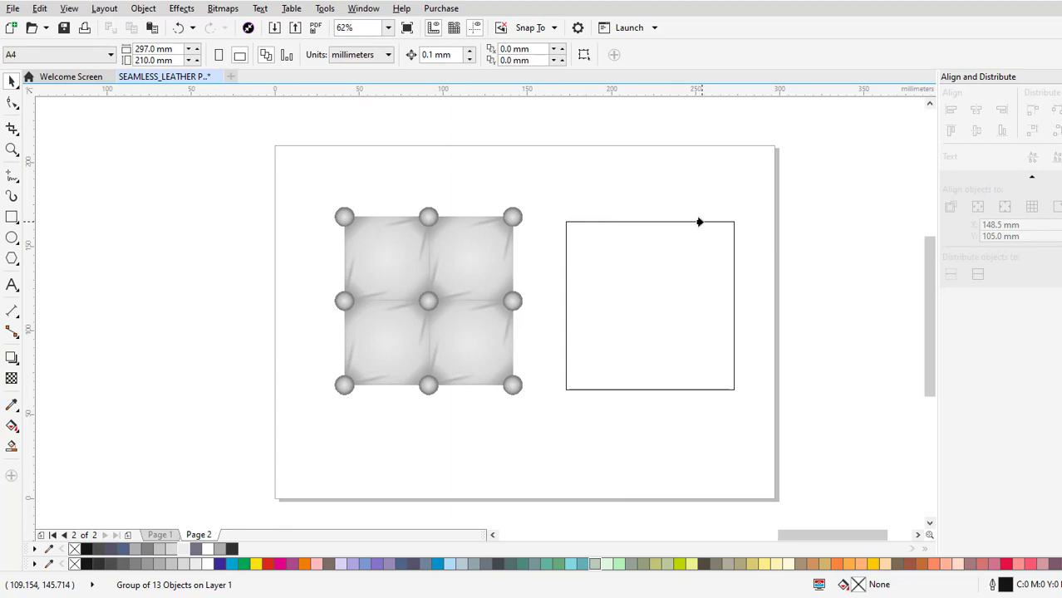
pyautogui.click(700, 222)
# Remove the clipped square's outline and move the tile to the page's upper-left area.
pyautogui.moveTo(647, 319); pyautogui.dragTo(455, 309)
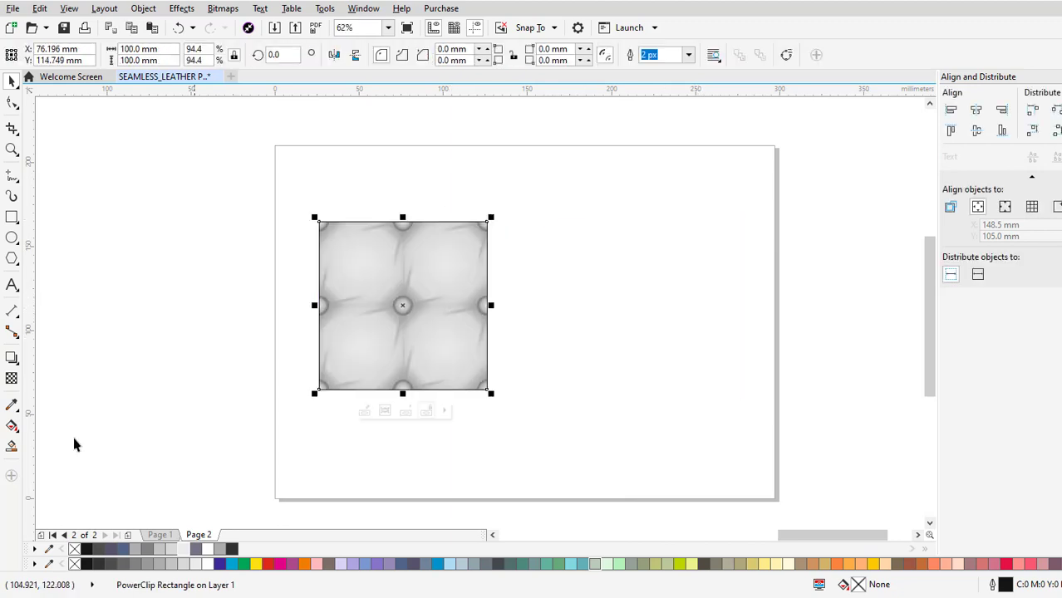
pyautogui.rightClick(73, 551)
pyautogui.moveTo(365, 292); pyautogui.dragTo(352, 239)
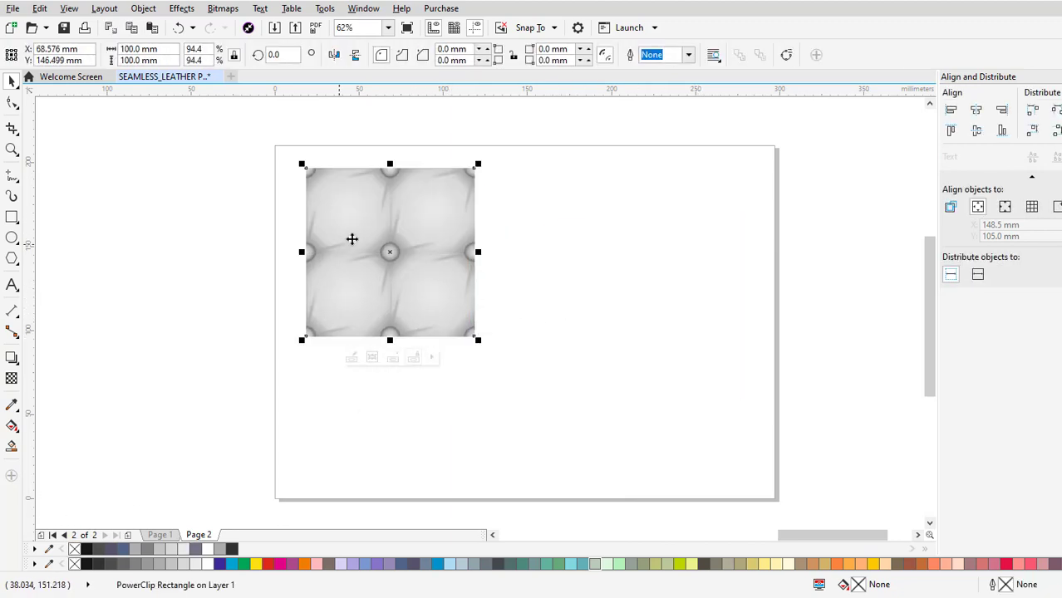
# Copy and paste the clipped tile, then snap the duplicate flush against the original's right edge with their tops aligned.
pyautogui.rightClick(428, 207)
pyautogui.click(467, 355)
pyautogui.rightClick(539, 260)
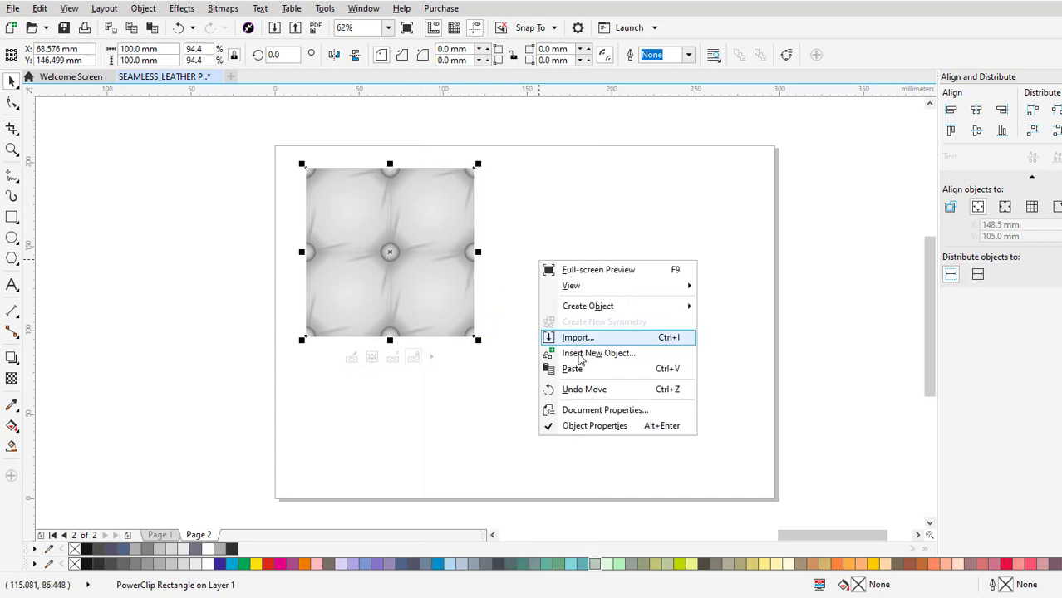
pyautogui.click(575, 367)
pyautogui.moveTo(382, 191); pyautogui.dragTo(476, 166)
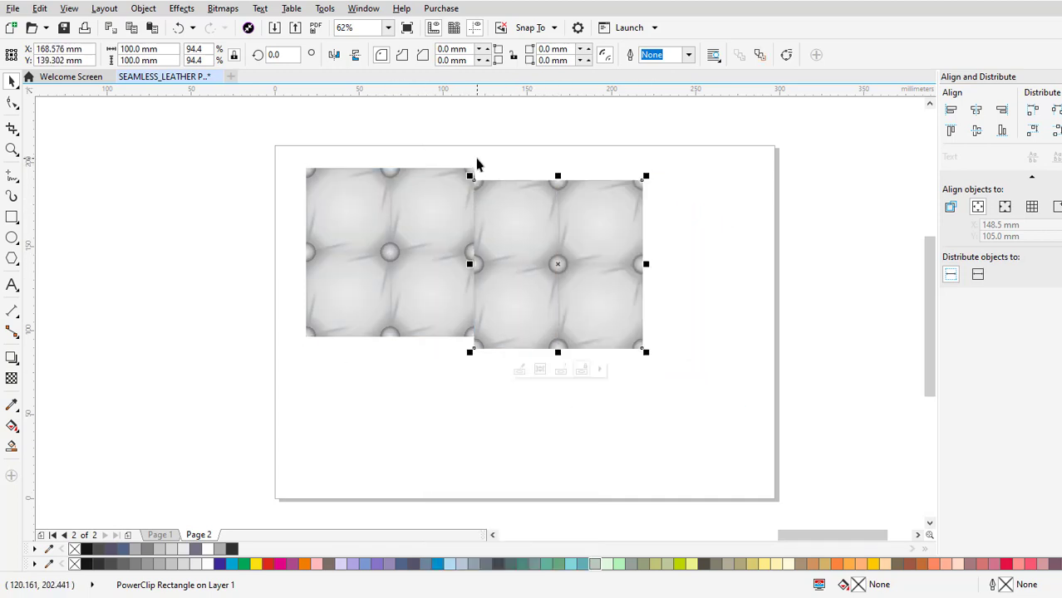
pyautogui.scroll(3, 461, 349)
pyautogui.moveTo(450, 331); pyautogui.dragTo(456, 239)
pyautogui.scroll(-4, 581, 266)
pyautogui.press('Escape')
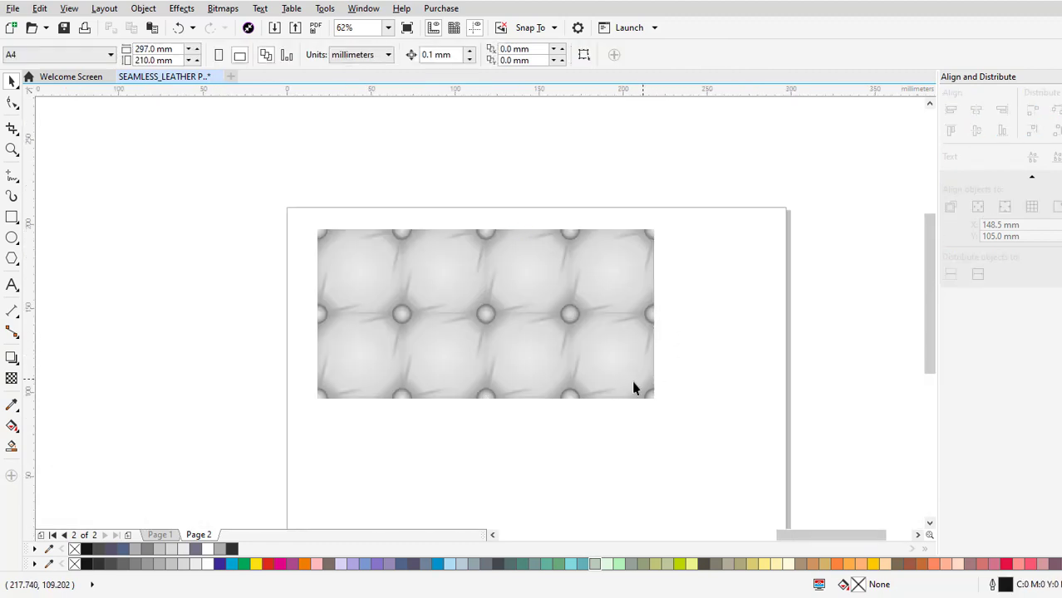
# Place a copy of the second tile against its right edge and repeat the duplication to build a row of six tiles.
pyautogui.click(621, 382)
pyautogui.moveTo(540, 250); pyautogui.dragTo(708, 249)
pyautogui.rightClick(708, 250)
pyautogui.scroll(2, 665, 231)
pyautogui.scroll(3, 624, 230)
pyautogui.scroll(-5, 624, 230)
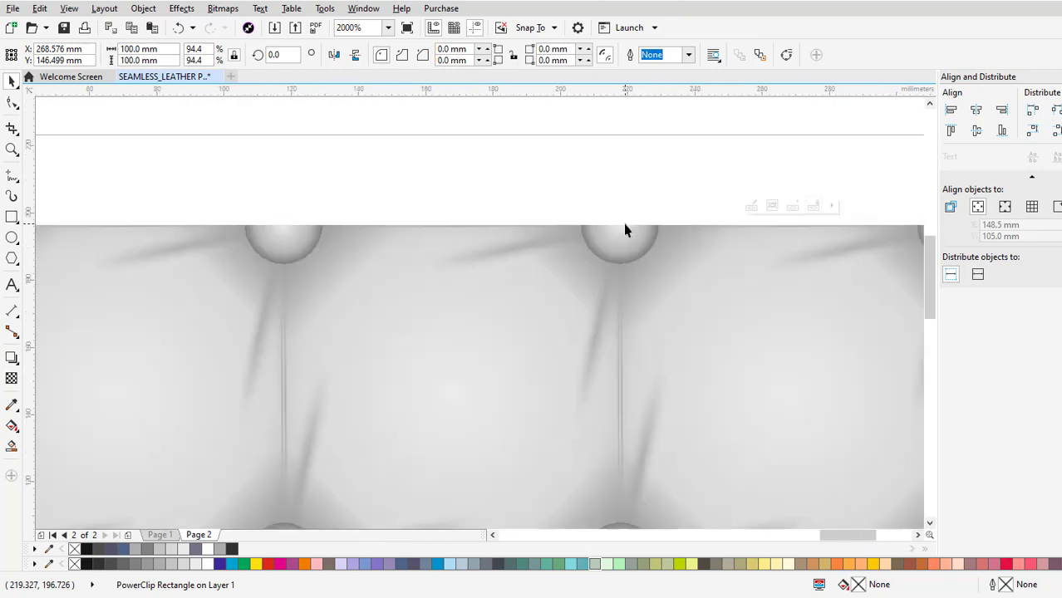
pyautogui.hotkey('ctrl', 'r')
pyautogui.hotkey('ctrl', 'r')
pyautogui.hotkey('ctrl', 'r')
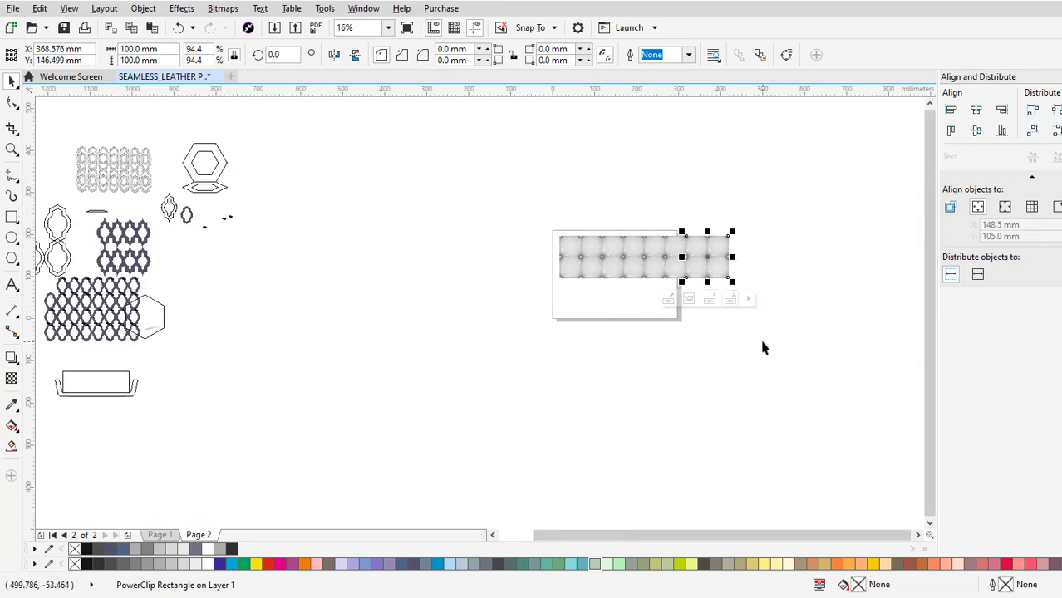
# Select all six tiles and scale the row down to about 260 mm wide near the page's top.
pyautogui.moveTo(540, 223); pyautogui.dragTo(696, 276)
pyautogui.scroll(3, 678, 275)
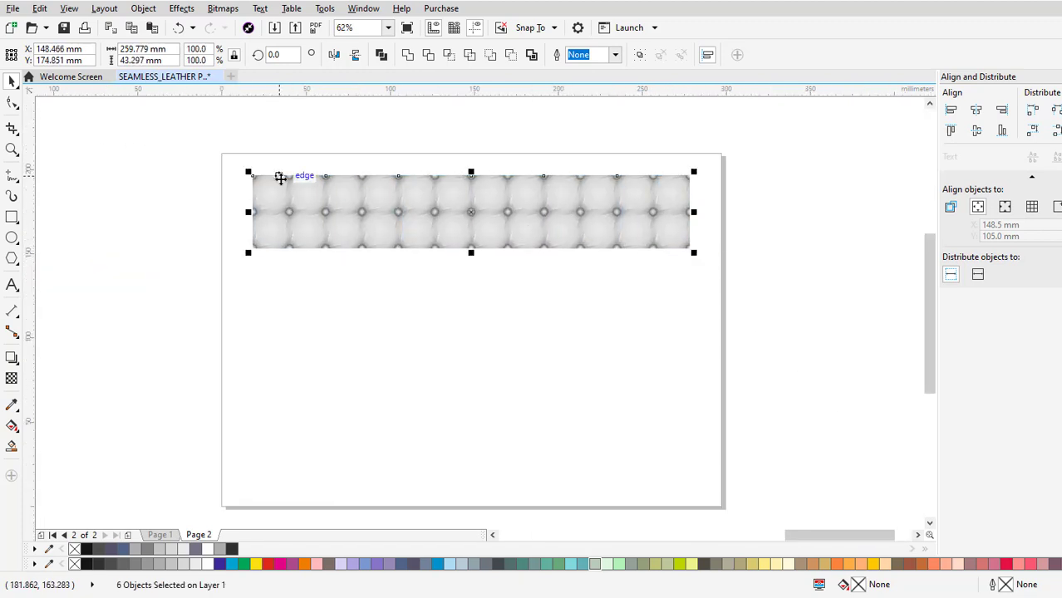
pyautogui.scroll(1, 253, 177)
# Duplicate the six-tile row directly below itself, repeat to make four stacked rows, and deselect.
pyautogui.moveTo(253, 175); pyautogui.dragTo(253, 321)
pyautogui.rightClick(254, 320)
pyautogui.moveTo(518, 327); pyautogui.dragTo(378, 197)
pyautogui.moveTo(559, 289); pyautogui.dragTo(590, 229)
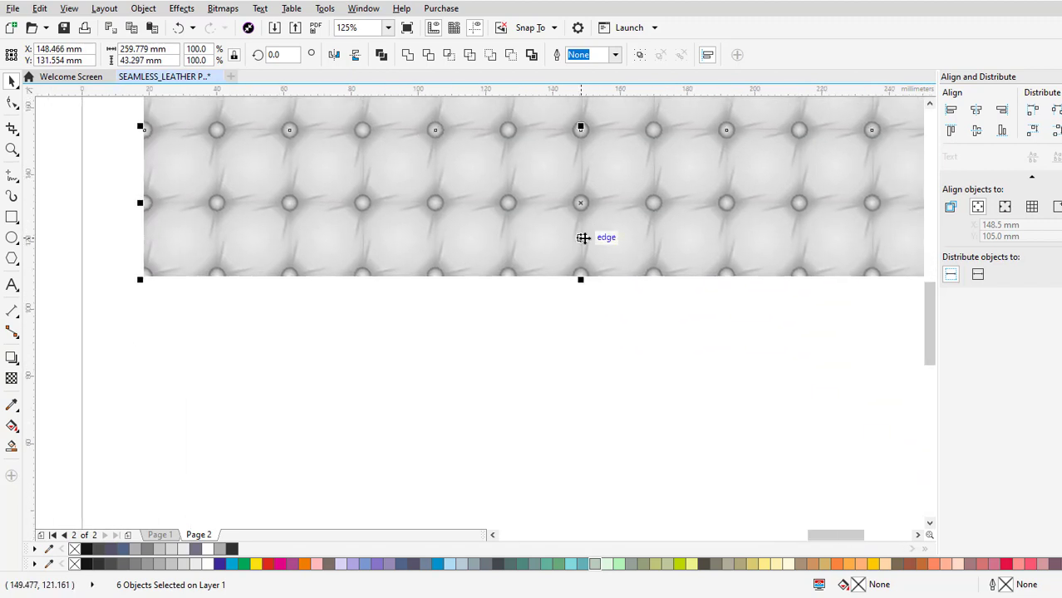
pyautogui.hotkey('ctrl', 'r')
pyautogui.hotkey('ctrl', 'r')
pyautogui.scroll(-2, 425, 211)
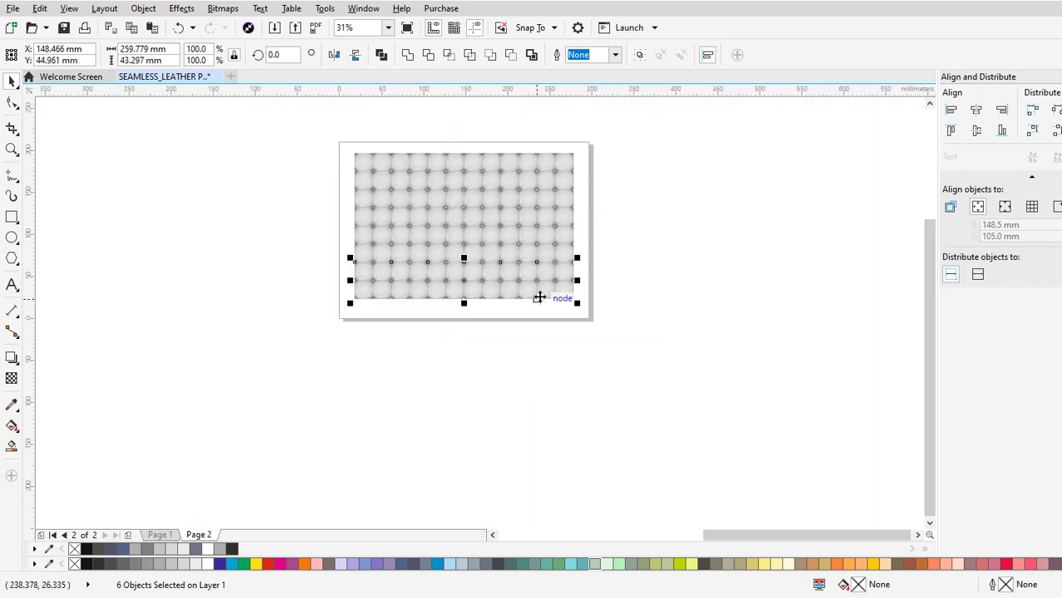
pyautogui.scroll(1, 378, 177)
pyautogui.press('Escape')
# Examine the buttons and seams across the four-row leather pattern for continuity.
pyautogui.scroll(1, 637, 318)
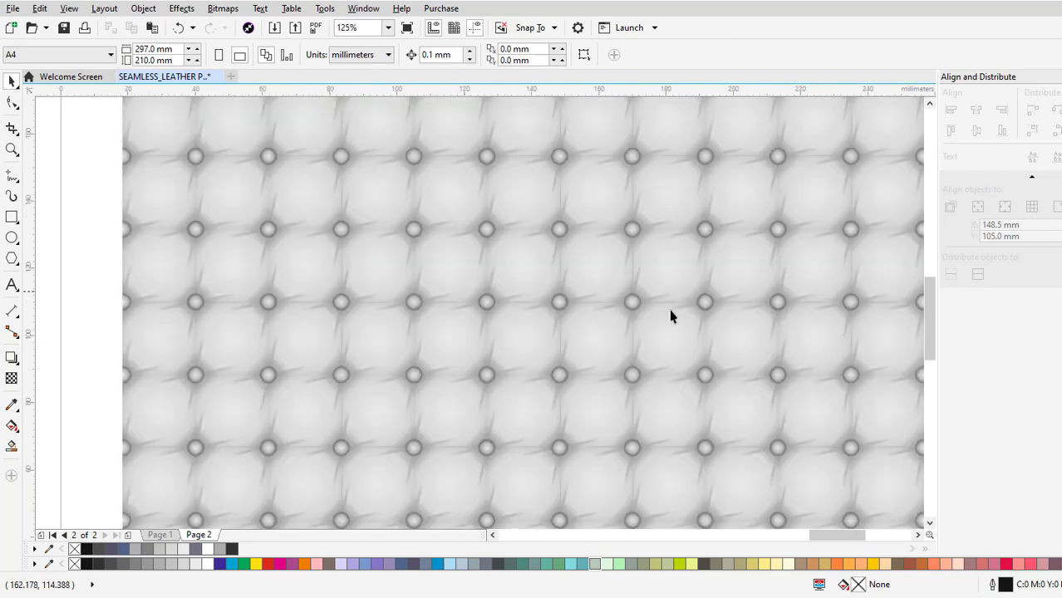
pyautogui.scroll(-1, 630, 310)
pyautogui.scroll(2, 724, 315)
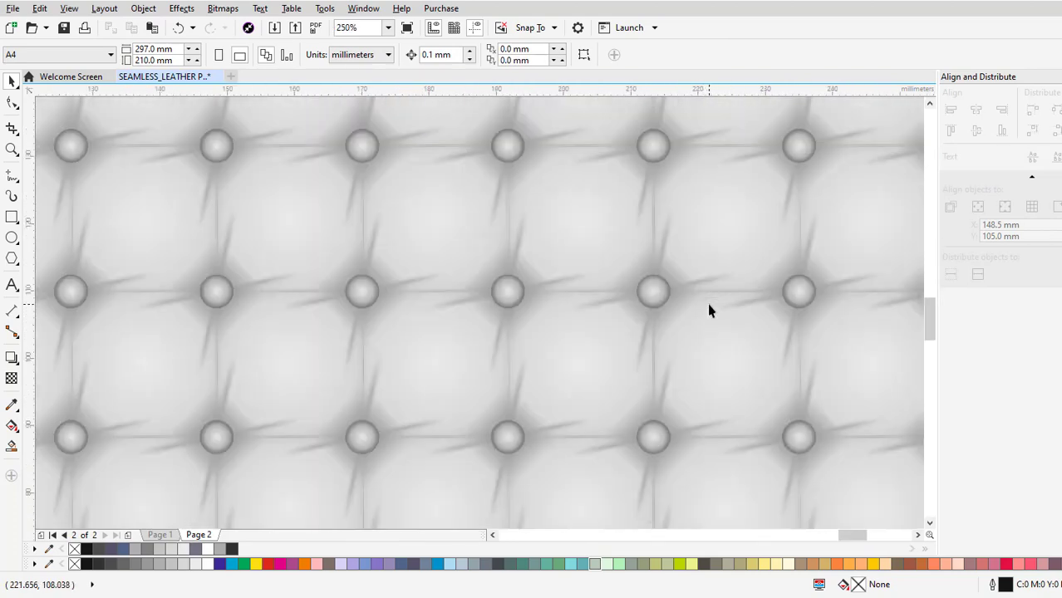
pyautogui.moveTo(784, 263); pyautogui.dragTo(711, 368)
pyautogui.moveTo(806, 199); pyautogui.dragTo(714, 322)
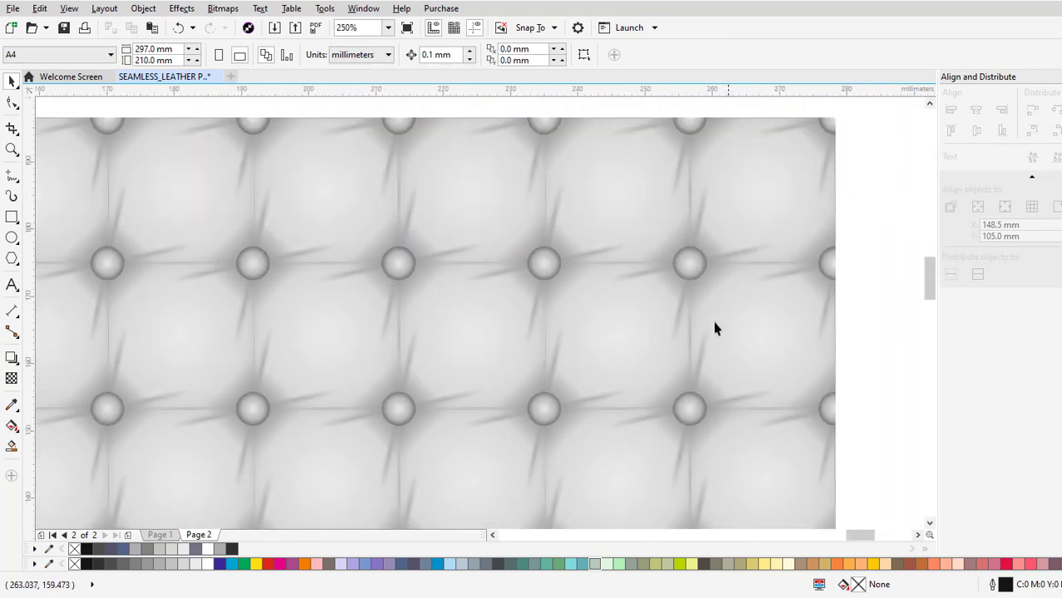
pyautogui.scroll(-1, 708, 308)
pyautogui.moveTo(580, 344); pyautogui.dragTo(680, 237)
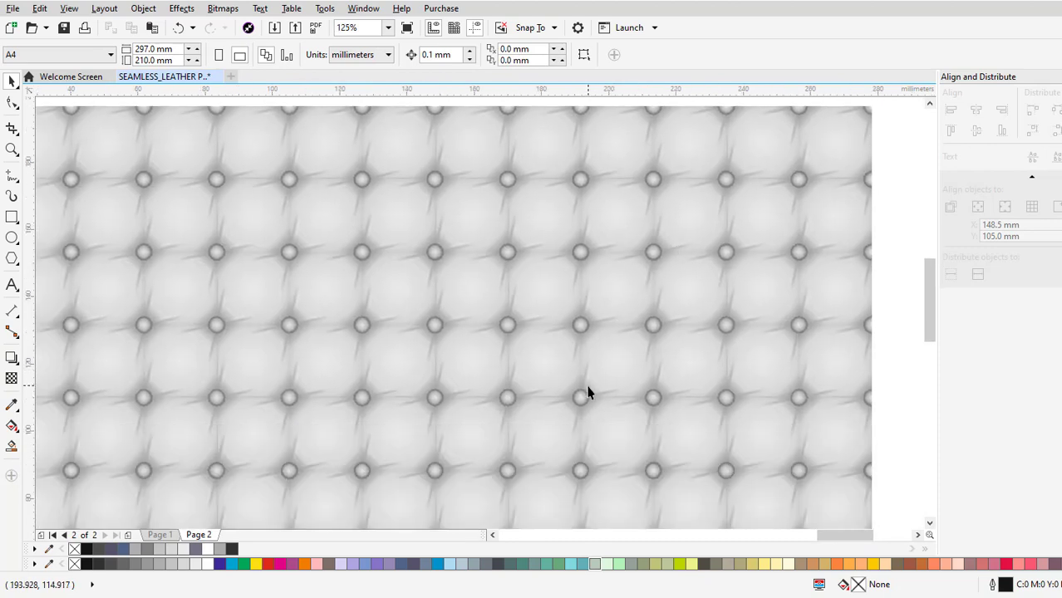
pyautogui.moveTo(587, 386); pyautogui.dragTo(681, 306)
pyautogui.scroll(-1, 617, 334)
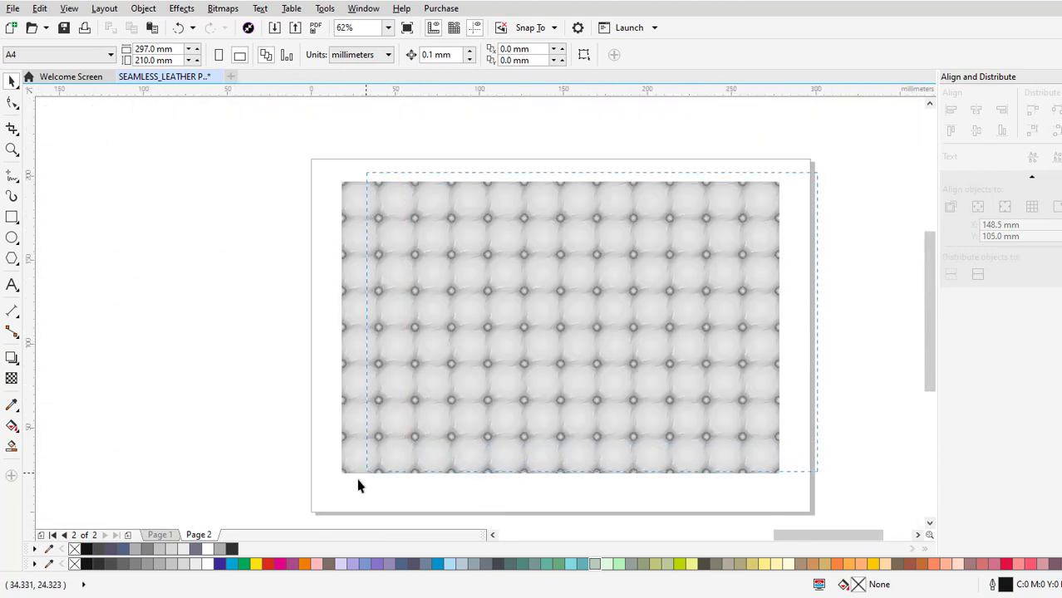
# Select the whole pattern, scale it down to about 144 mm tall, and move it to the page's upper-left corner.
pyautogui.hotkey('ctrl', 'a')
pyautogui.moveTo(781, 476); pyautogui.dragTo(711, 429)
pyautogui.moveTo(552, 275); pyautogui.dragTo(476, 247)
# Select the pattern's three right-hand tile columns and place a duplicate of them against its right edge.
pyautogui.click(616, 259)
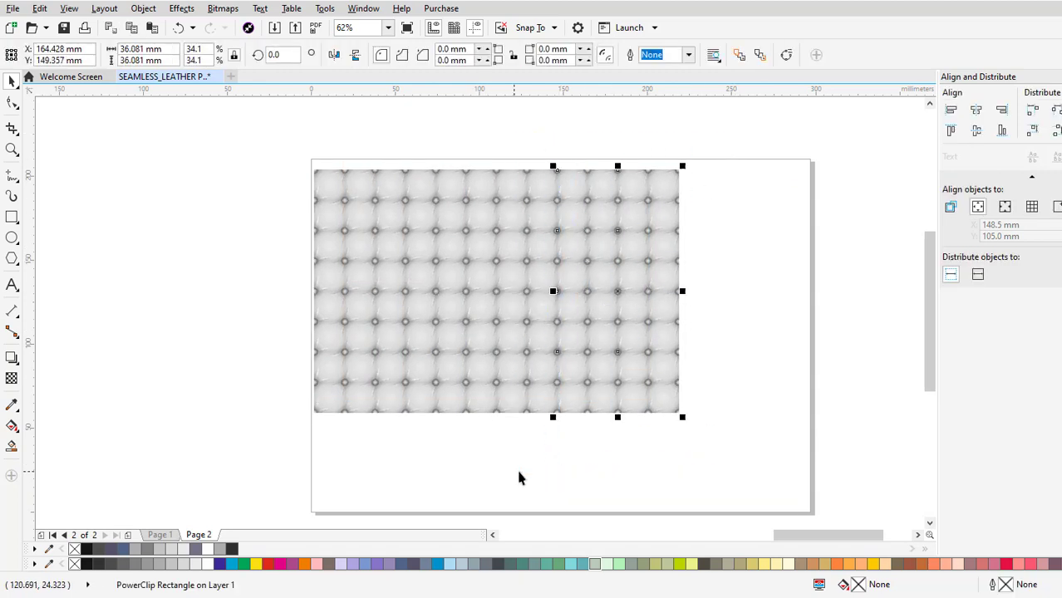
pyautogui.moveTo(463, 466); pyautogui.dragTo(465, 467)
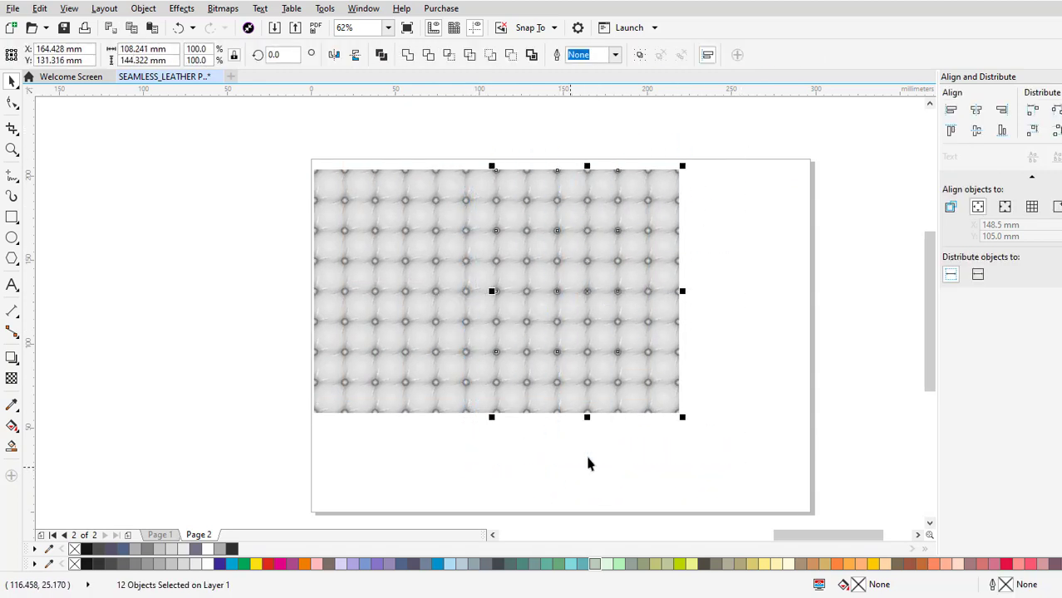
pyautogui.moveTo(527, 195); pyautogui.dragTo(634, 149)
pyautogui.scroll(2, 709, 197)
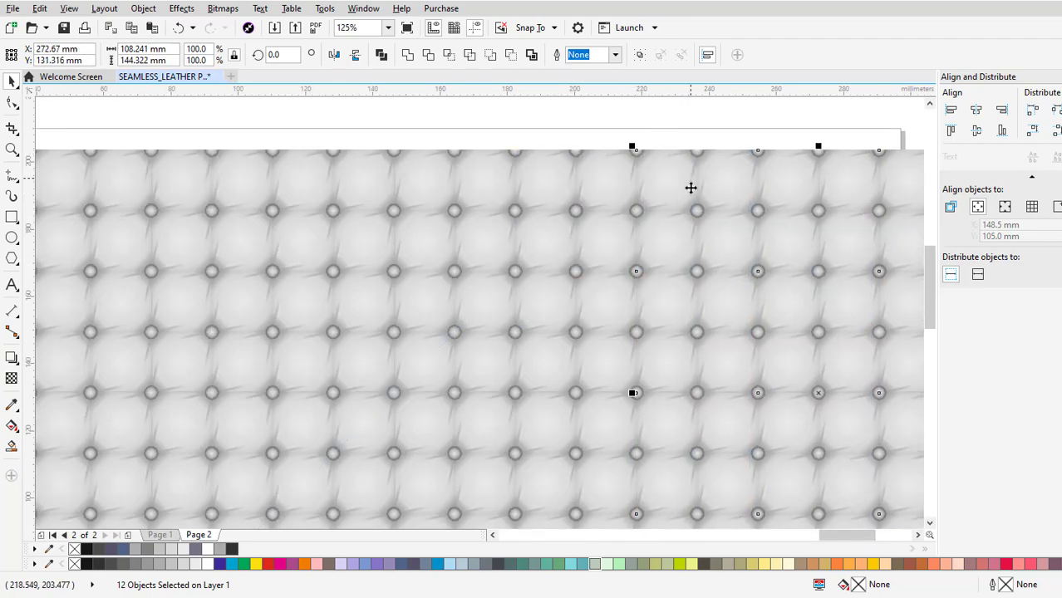
pyautogui.scroll(-2, 690, 187)
# Shift the whole pattern left to centre it over the page, and duplicate its bottom row of tiles directly below.
pyautogui.hotkey('ctrl', 'a')
pyautogui.moveTo(576, 250); pyautogui.dragTo(564, 233)
pyautogui.moveTo(850, 455); pyautogui.dragTo(278, 411)
pyautogui.click(877, 429)
# Select all 45 tiles, group them into one pattern, and deselect it.
pyautogui.hotkey('ctrl', 'a')
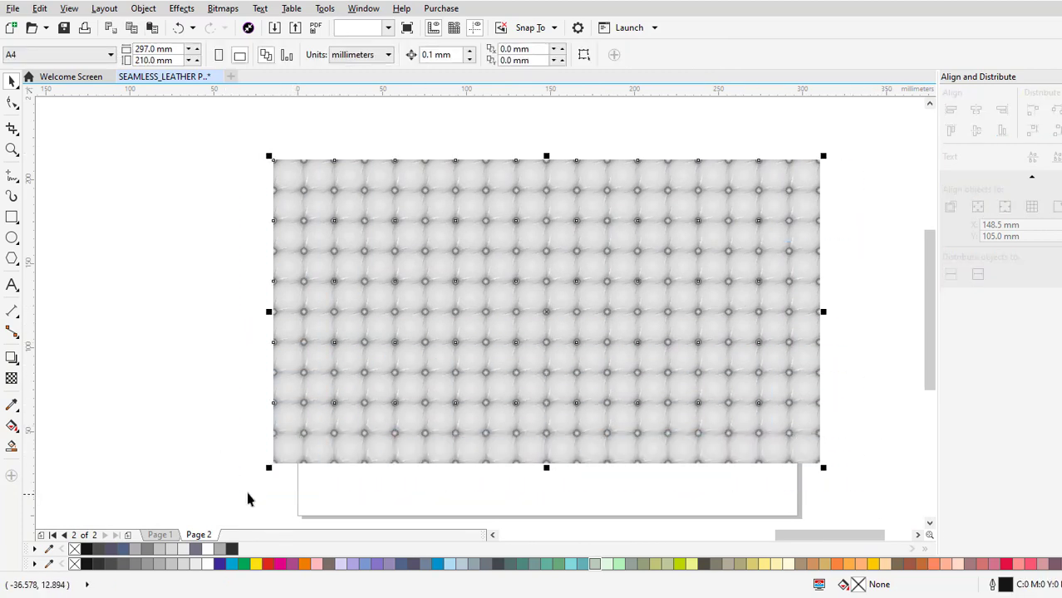
pyautogui.rightClick(656, 257)
pyautogui.click(703, 334)
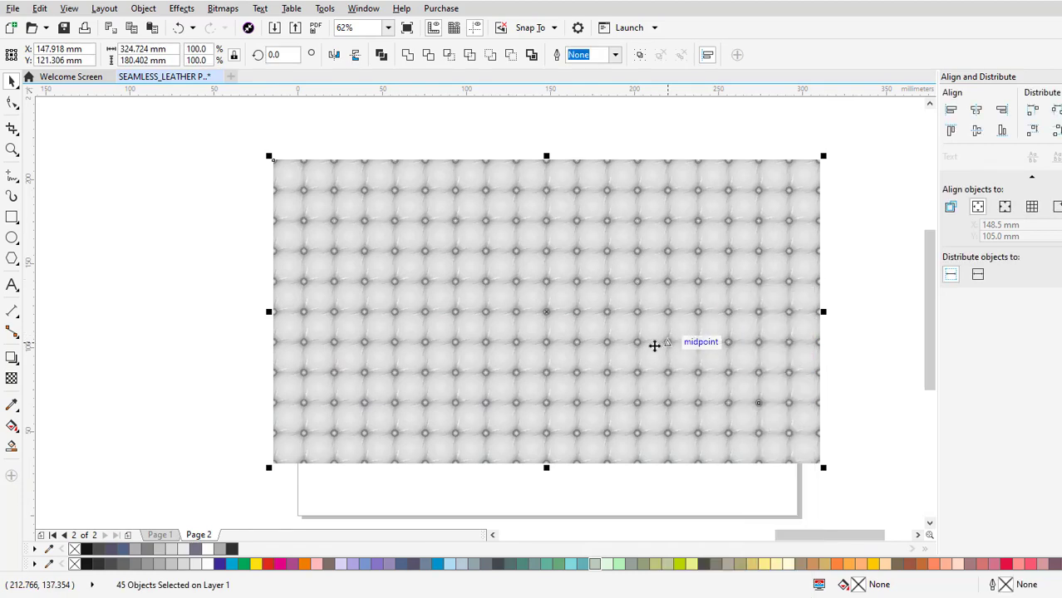
pyautogui.press('Escape')
# Examine the finished pattern's bottom edge, buttons, creases and double seam lines up close.
pyautogui.scroll(1, 656, 284)
pyautogui.moveTo(661, 333); pyautogui.dragTo(681, 132)
pyautogui.scroll(1, 591, 394)
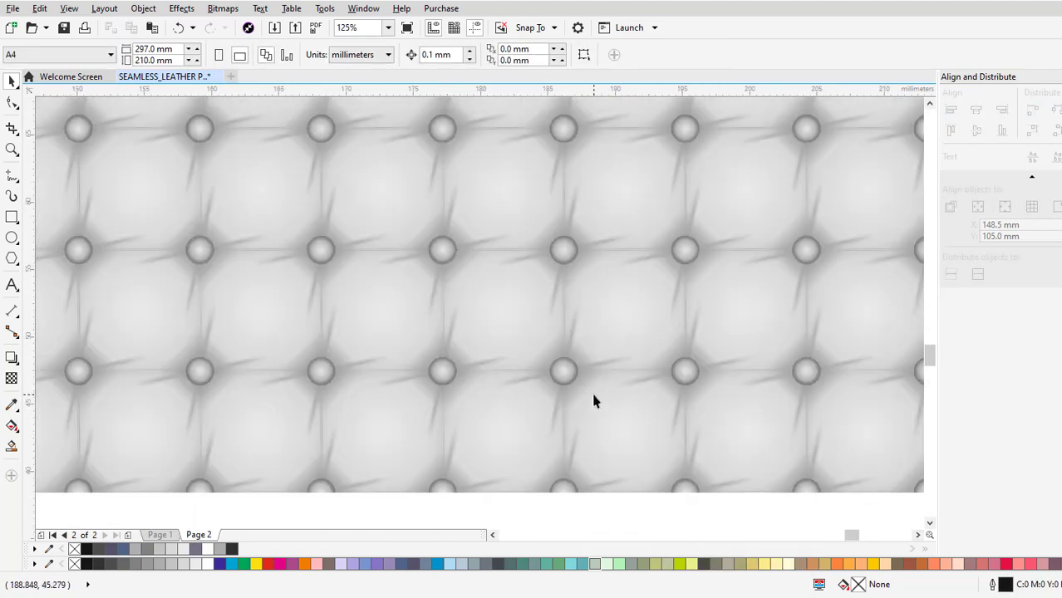
pyautogui.moveTo(591, 394); pyautogui.dragTo(630, 281)
pyautogui.scroll(1, 682, 333)
pyautogui.moveTo(682, 333); pyautogui.dragTo(667, 195)
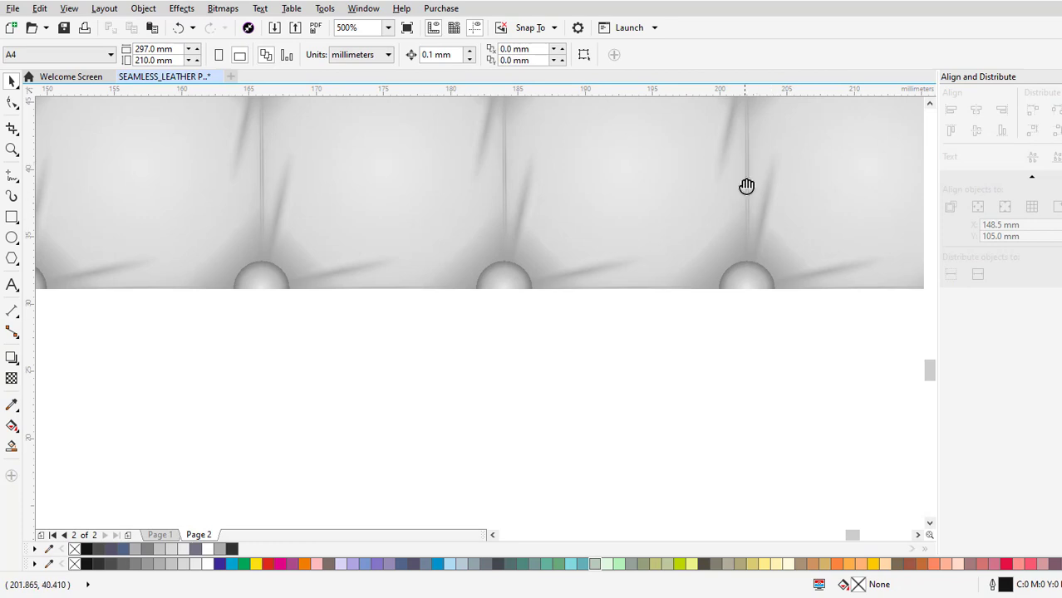
pyautogui.moveTo(747, 186); pyautogui.dragTo(739, 356)
pyautogui.moveTo(751, 243); pyautogui.dragTo(730, 388)
pyautogui.moveTo(757, 219); pyautogui.dragTo(733, 405)
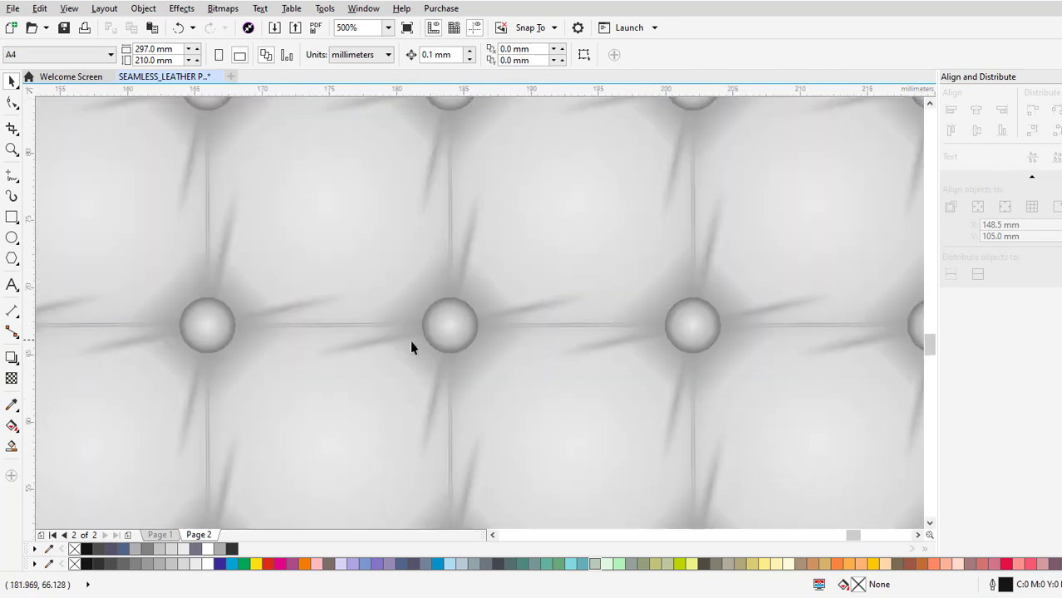
pyautogui.scroll(1, 218, 279)
pyautogui.moveTo(219, 279); pyautogui.dragTo(349, 412)
pyautogui.moveTo(438, 378); pyautogui.dragTo(566, 224)
pyautogui.moveTo(576, 378); pyautogui.dragTo(640, 305)
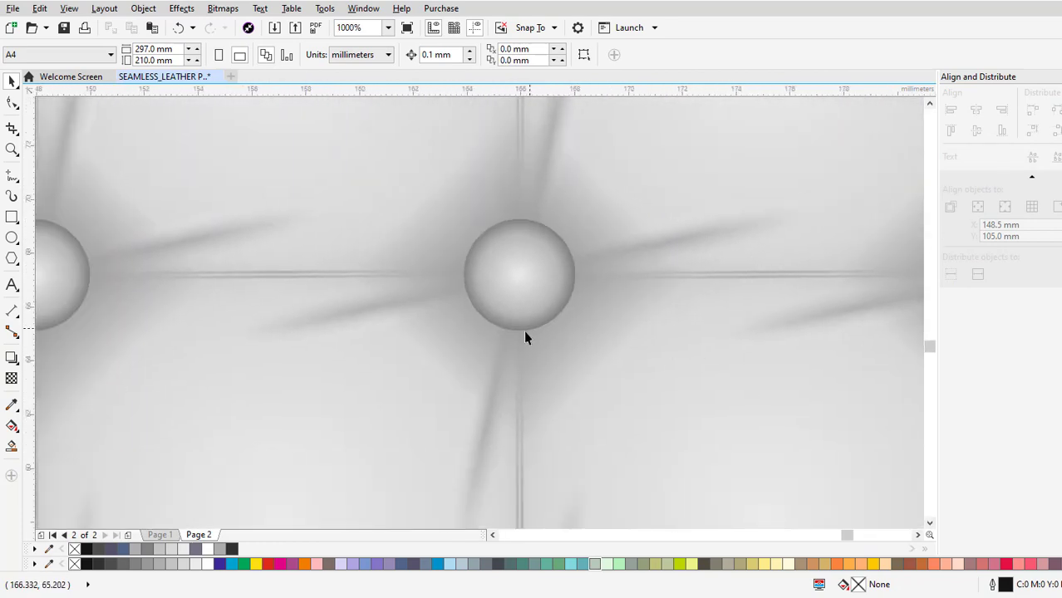
# Scale the grouped pattern proportionally to about 308 mm wide and move it up to uncover the page's lower part.
pyautogui.scroll(-3, 524, 333)
pyautogui.scroll(-1, 577, 332)
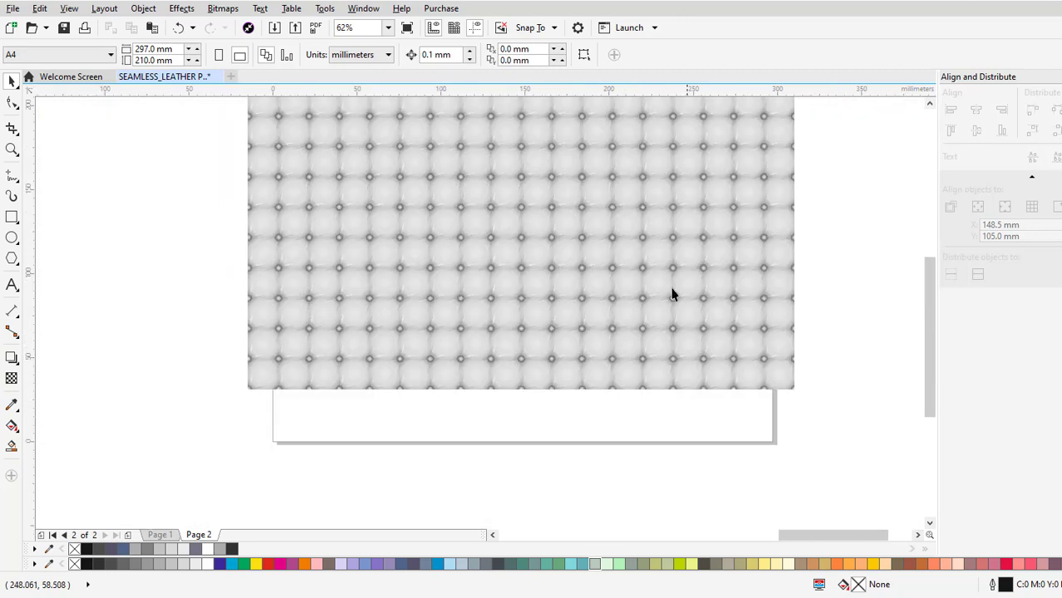
pyautogui.moveTo(638, 209); pyautogui.dragTo(619, 257)
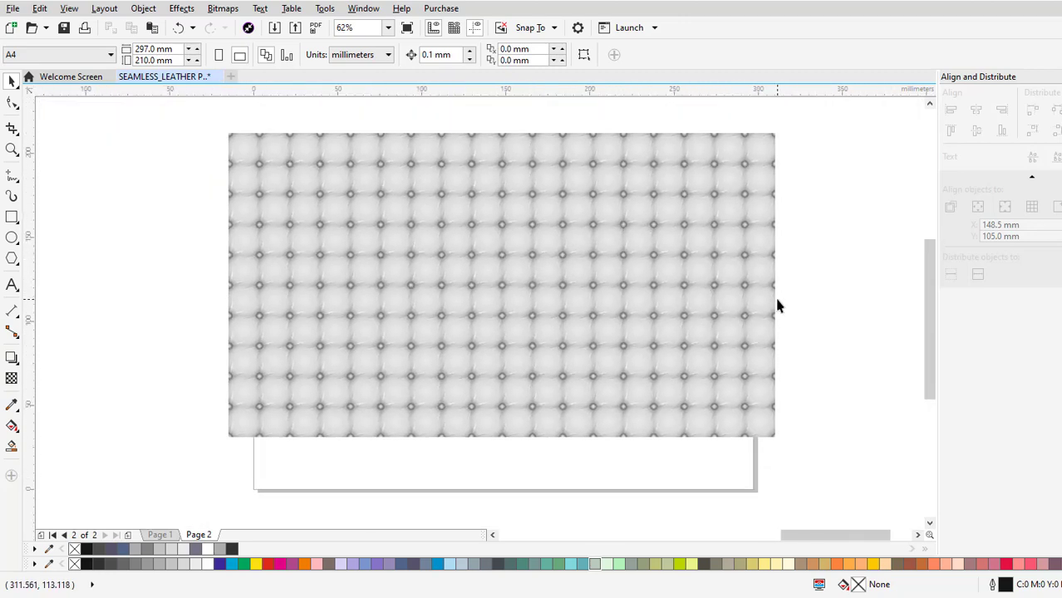
pyautogui.click(743, 170)
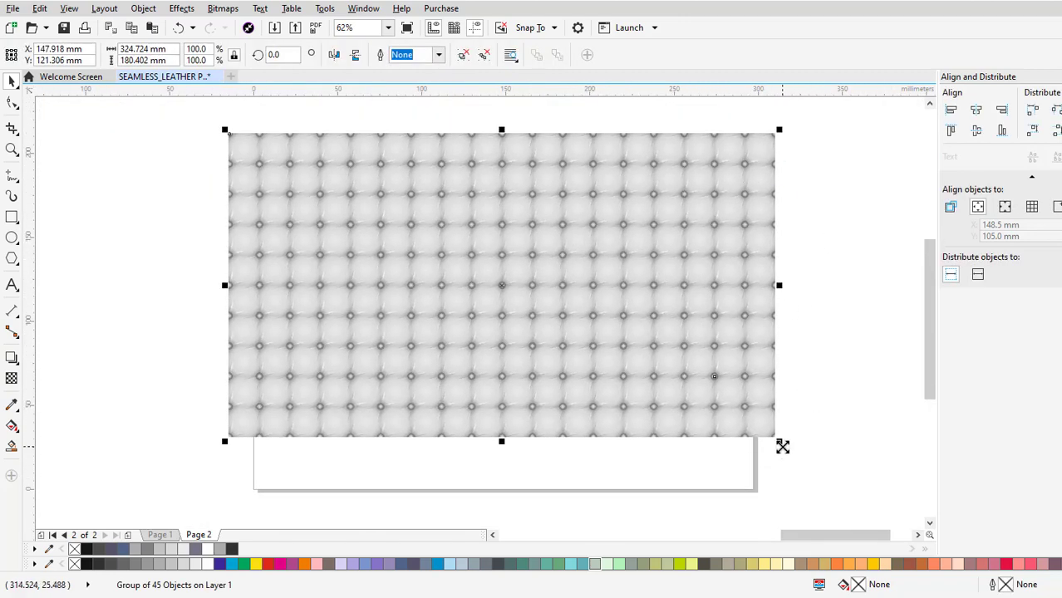
pyautogui.moveTo(781, 447); pyautogui.dragTo(773, 432)
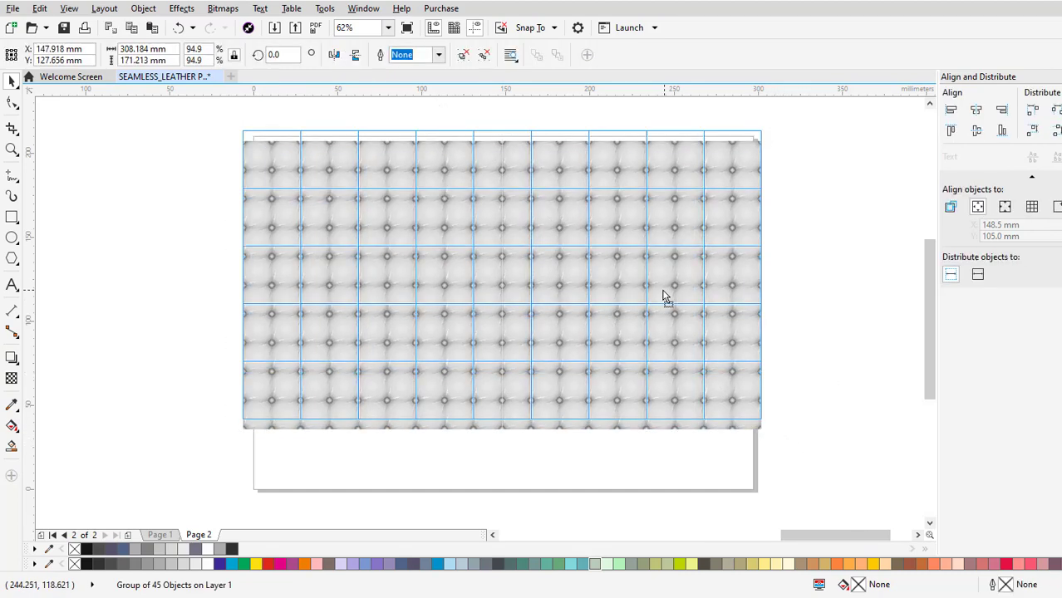
pyautogui.moveTo(663, 290)
pyautogui.mouseDown()
pyautogui.moveTo(653, 291)
pyautogui.moveTo(653, 309)
pyautogui.mouseUp()
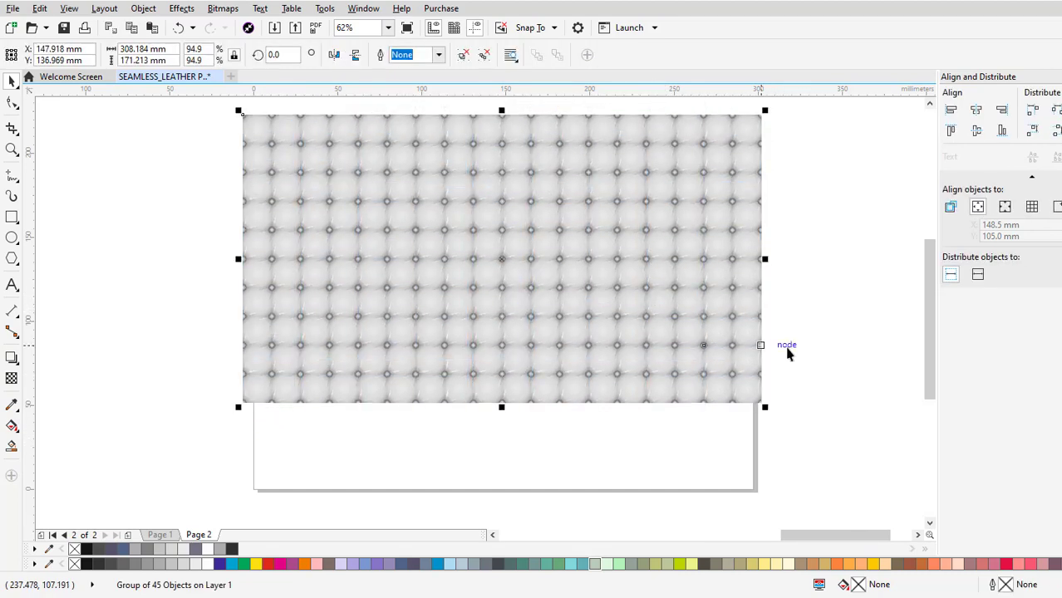
pyautogui.click(789, 353)
# Create a page-sized rectangle behind the pattern, fill it with 60% Black, and remove its outline.
pyautogui.doubleClick(12, 219)
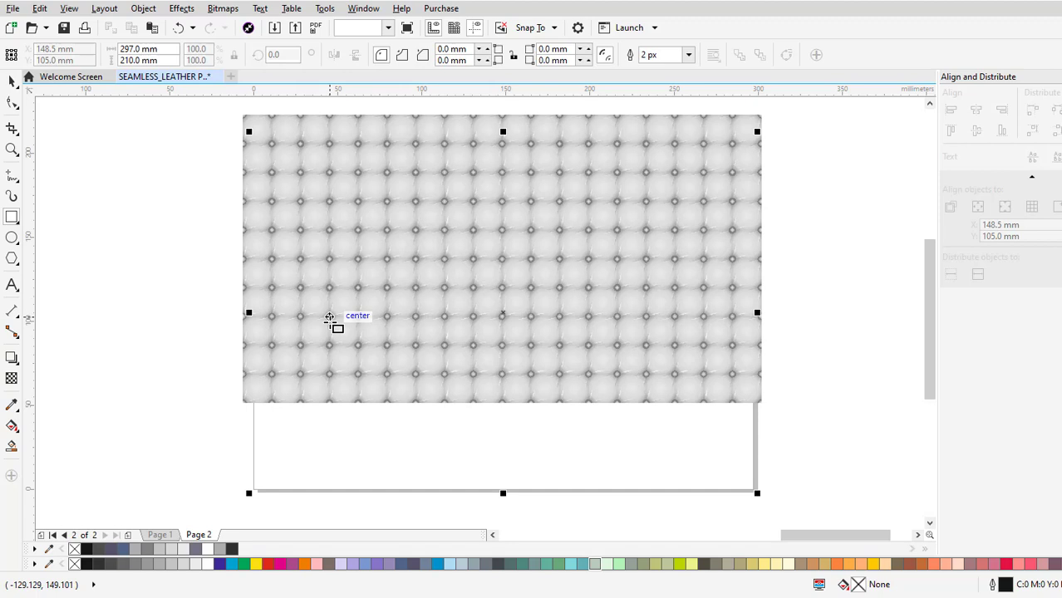
pyautogui.click(223, 549)
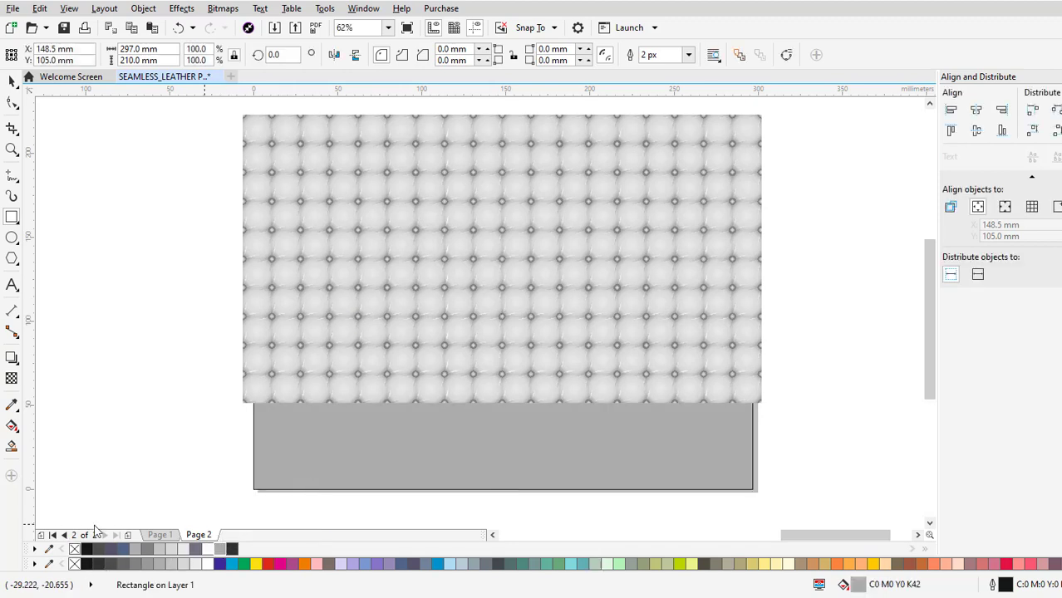
pyautogui.rightClick(74, 565)
pyautogui.click(150, 551)
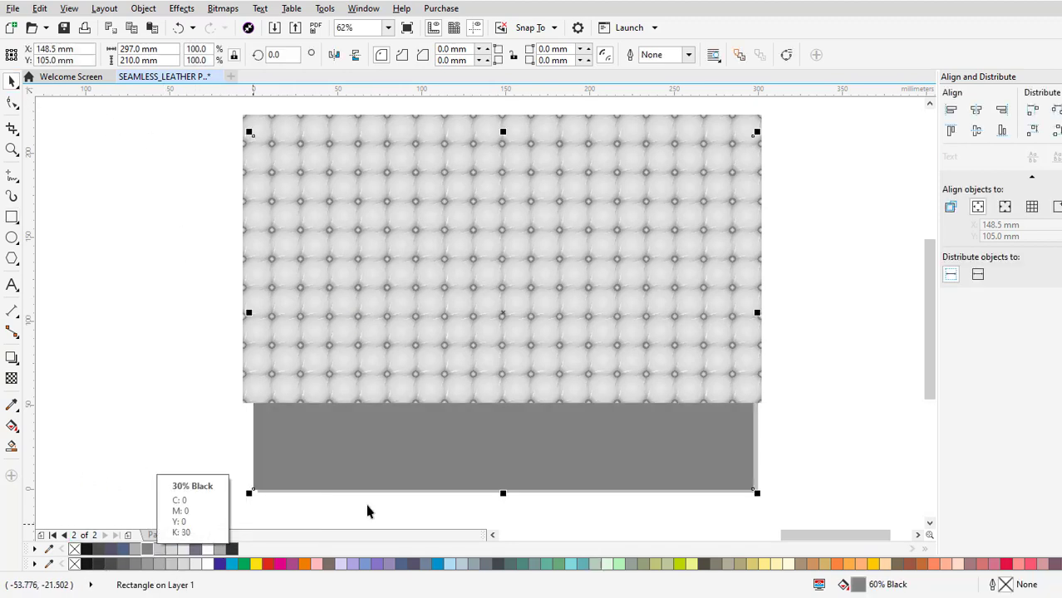
pyautogui.click(672, 297)
pyautogui.click(786, 501)
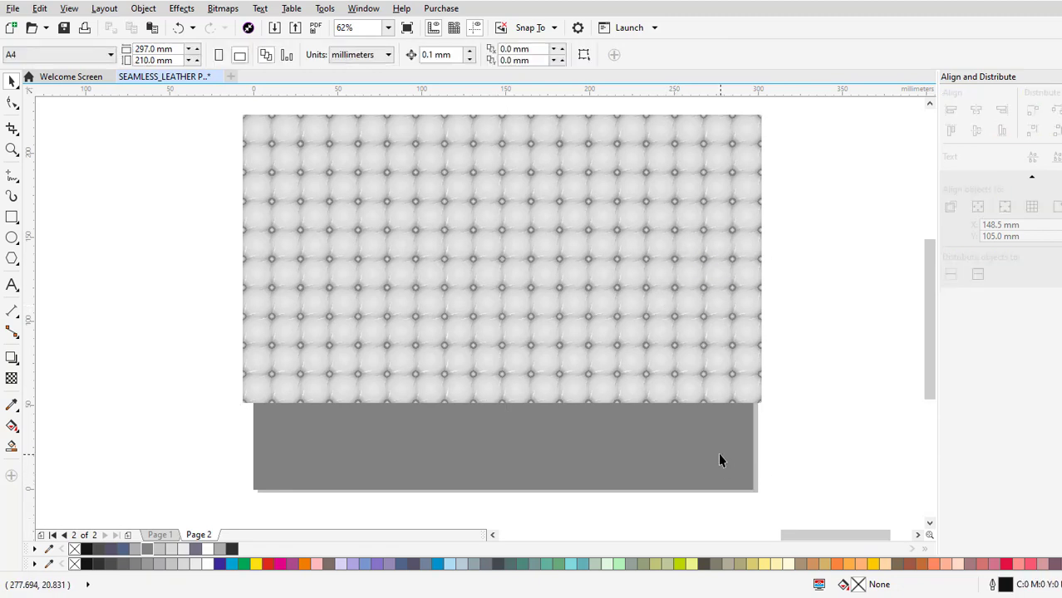
# Scale the pattern proportionally to 297 mm wide and align it to the page's horizontal centre and top edge.
pyautogui.click(720, 458)
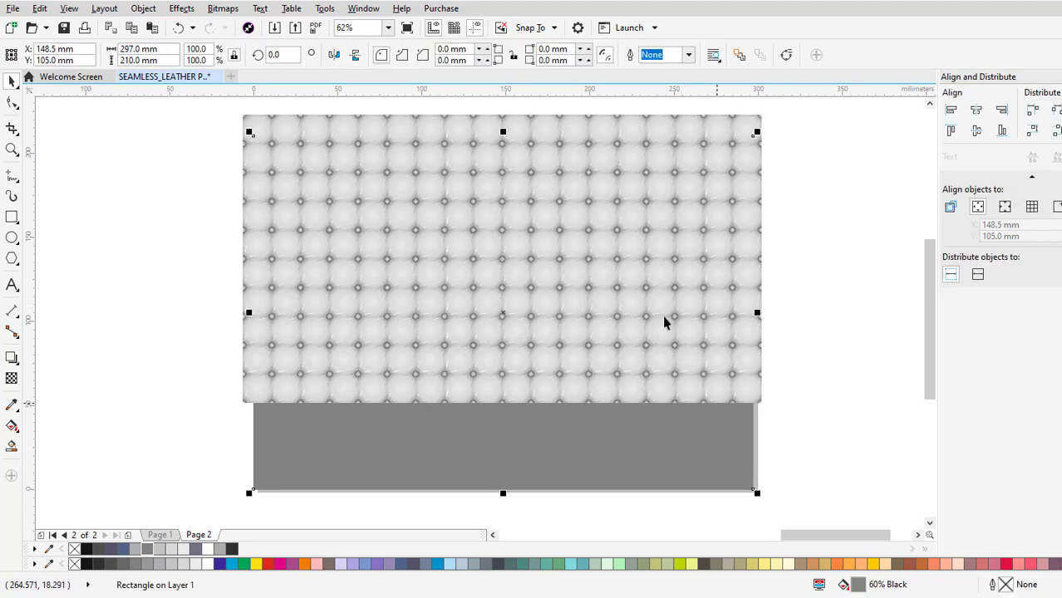
pyautogui.click(609, 152)
pyautogui.write('297')
pyautogui.press('Return')
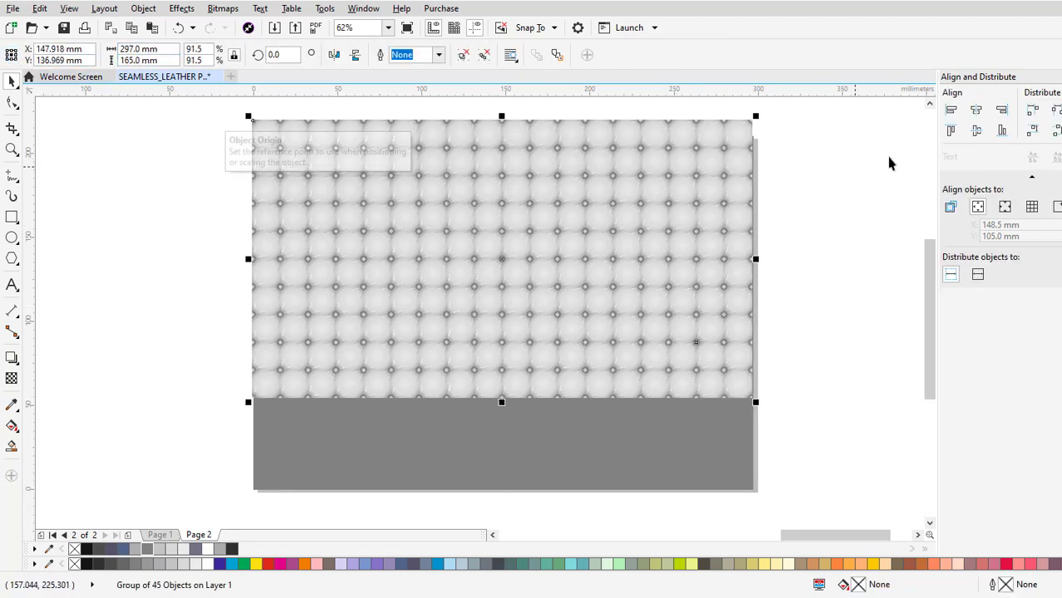
pyautogui.click(976, 109)
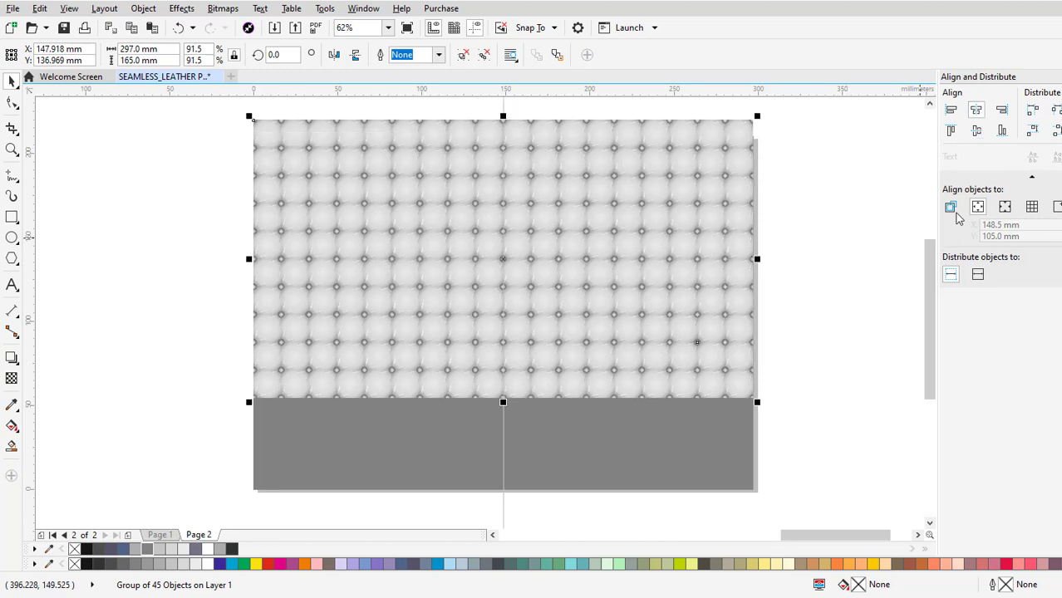
pyautogui.click(951, 131)
pyautogui.click(795, 382)
pyautogui.moveTo(659, 454)
pyautogui.mouseDown()
pyautogui.moveTo(648, 467)
pyautogui.moveTo(655, 443)
pyautogui.mouseUp()
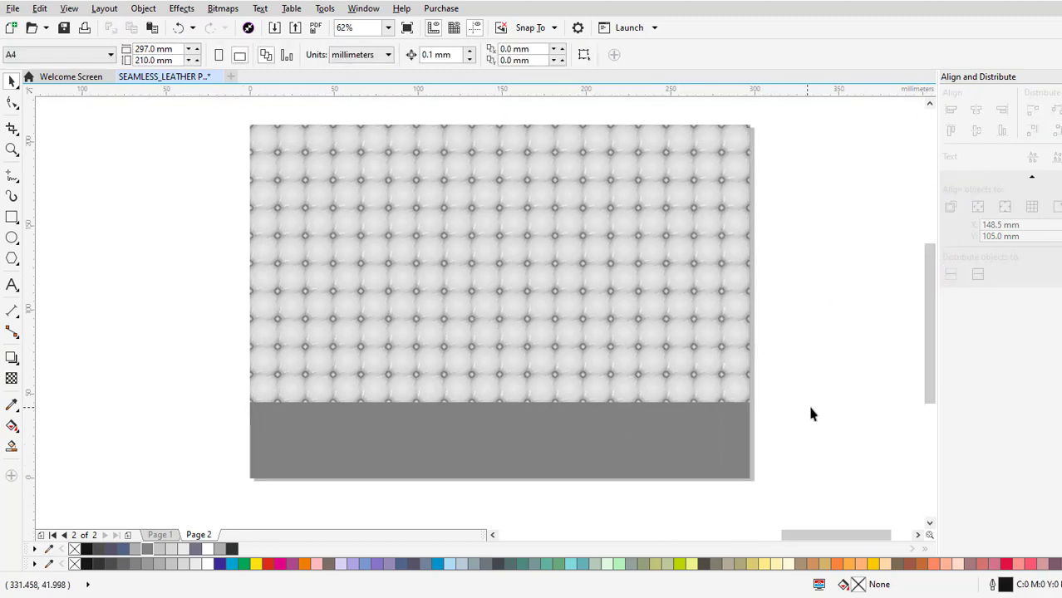
# Place a duplicate of the grey rectangle in front of the pattern and fade it out upwards with a linear transparency.
pyautogui.click(507, 461)
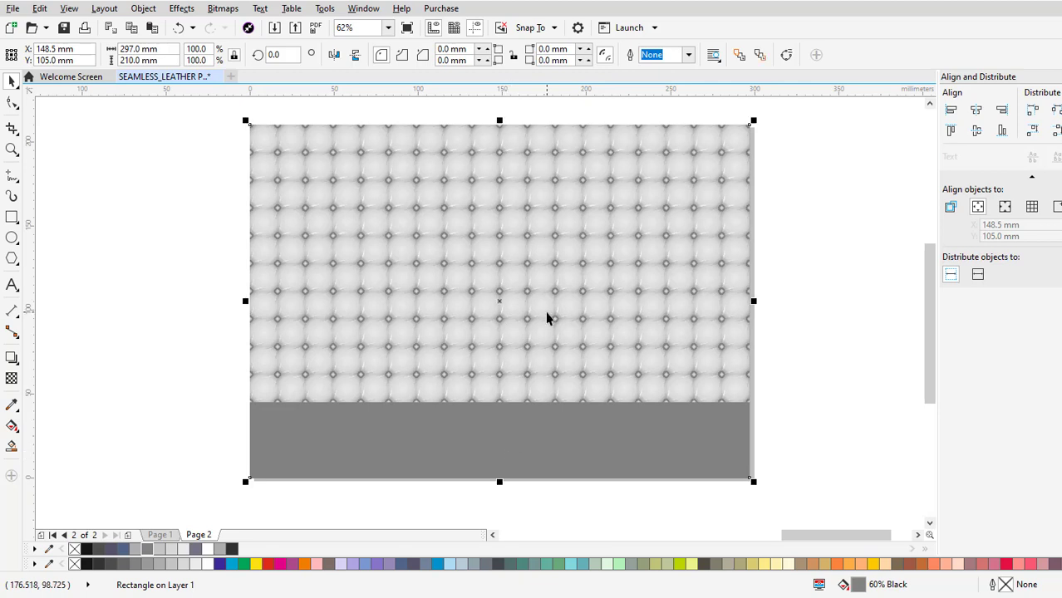
pyautogui.hotkey('shift', 'pageup')
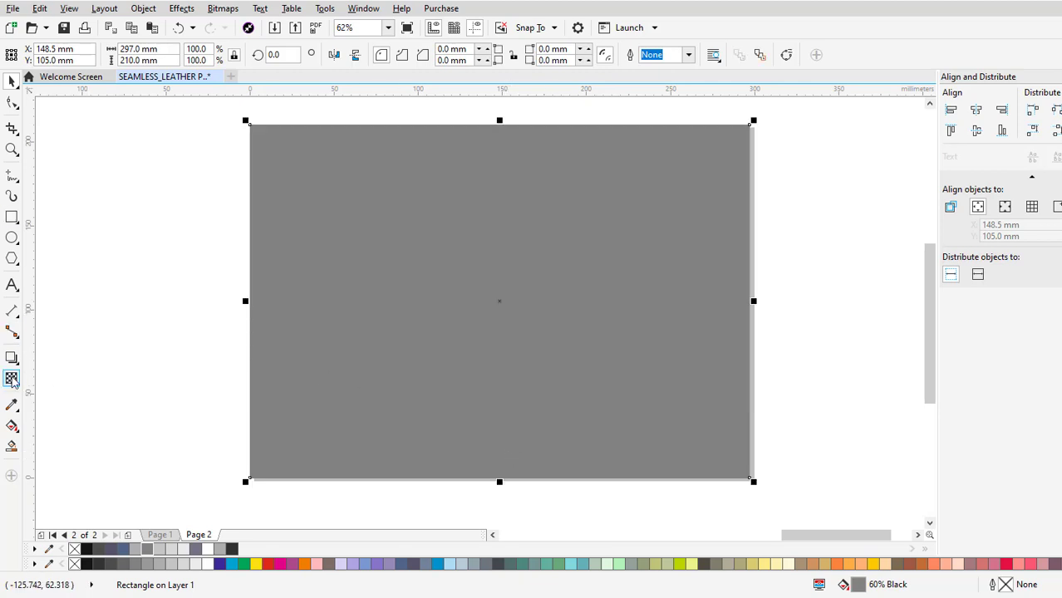
pyautogui.click(11, 379)
pyautogui.moveTo(495, 476); pyautogui.dragTo(524, 208)
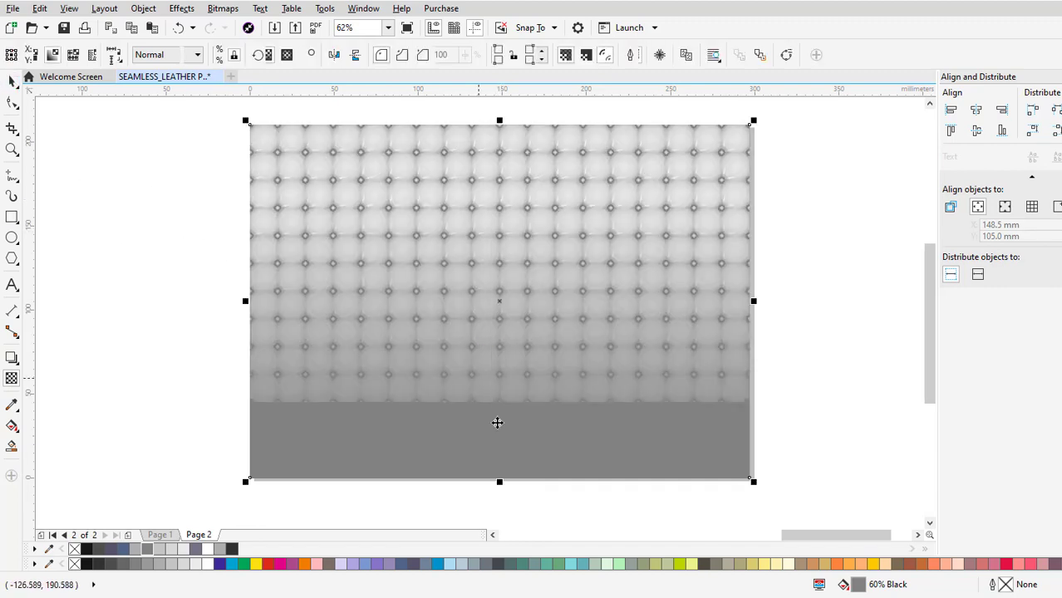
# Move the faded rectangle up so its bottom edge meets the pattern's bottom edge, and shorten it from the top to about 143 mm high.
pyautogui.moveTo(542, 454); pyautogui.dragTo(546, 379)
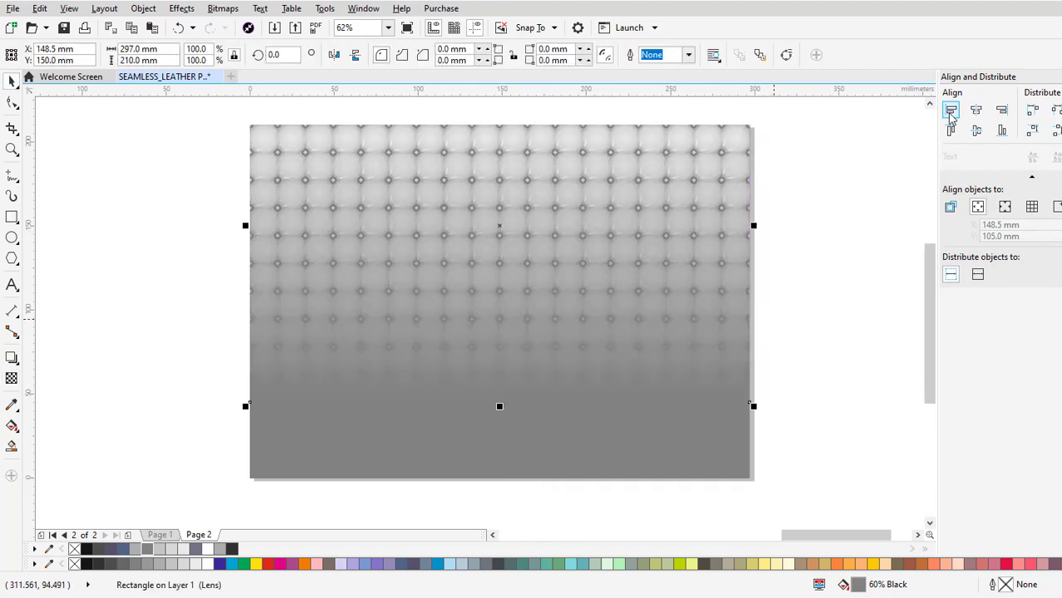
pyautogui.scroll(3, 581, 302)
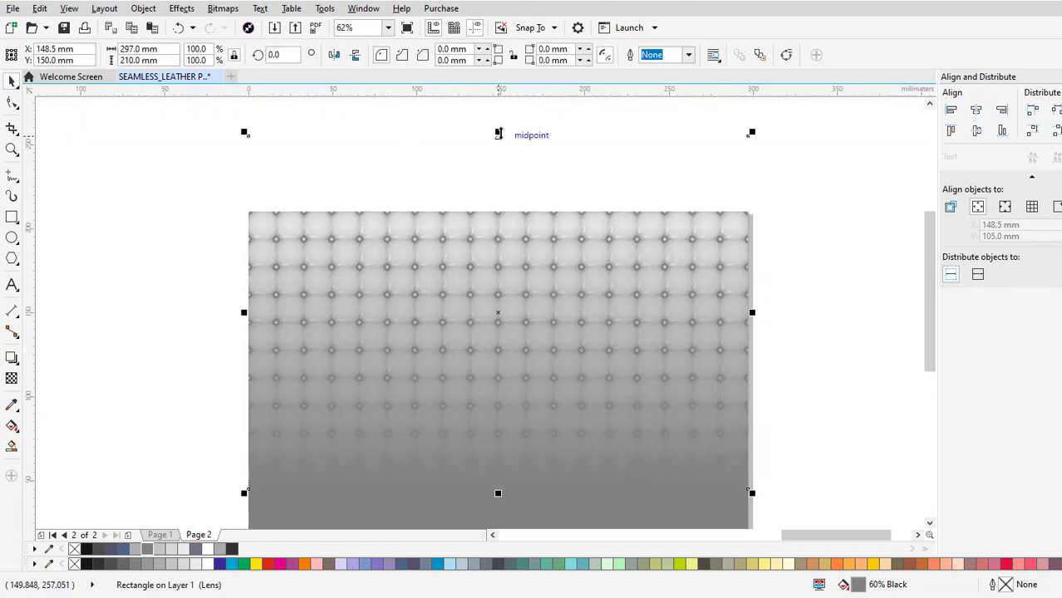
pyautogui.moveTo(499, 133); pyautogui.dragTo(498, 248)
pyautogui.scroll(-3, 619, 332)
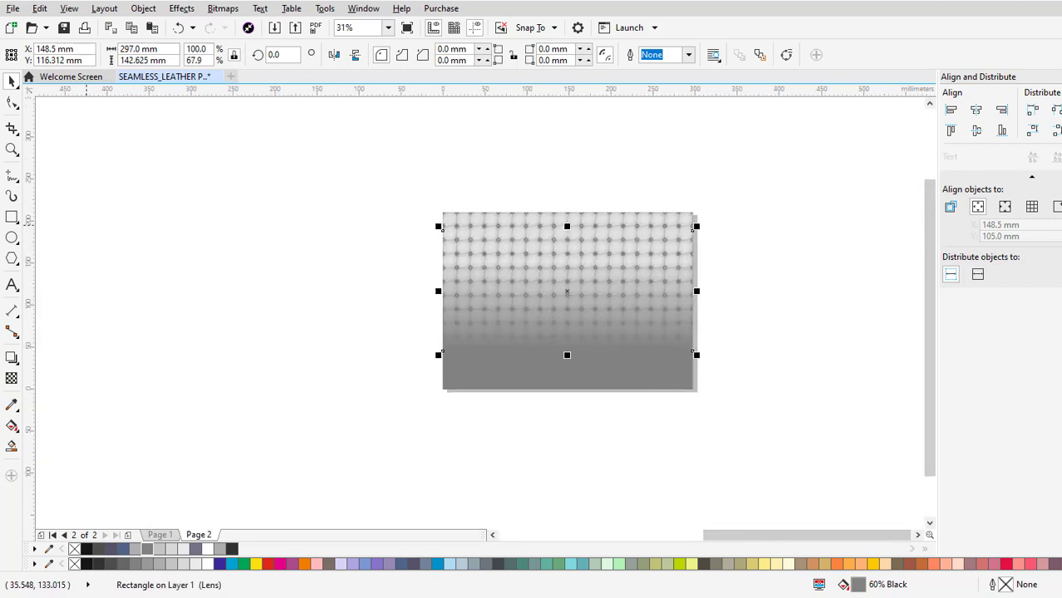
# Shift the start and end of the rectangle's transparency gradient downward so the shading stays near the pattern's lower edge.
pyautogui.click(12, 378)
pyautogui.moveTo(563, 349); pyautogui.dragTo(563, 388)
pyautogui.moveTo(563, 259); pyautogui.dragTo(563, 300)
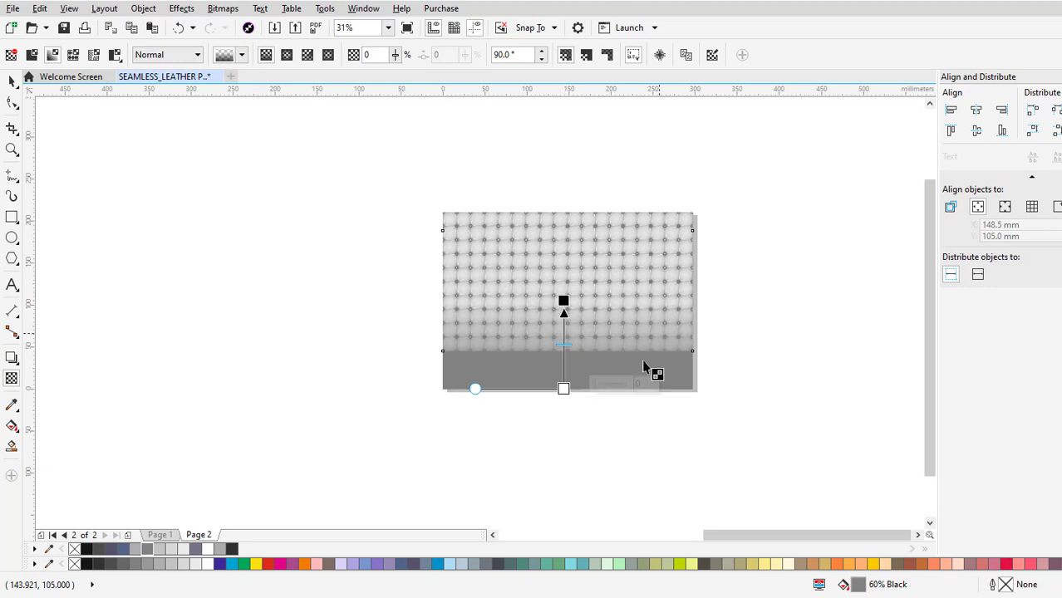
pyautogui.scroll(1, 618, 386)
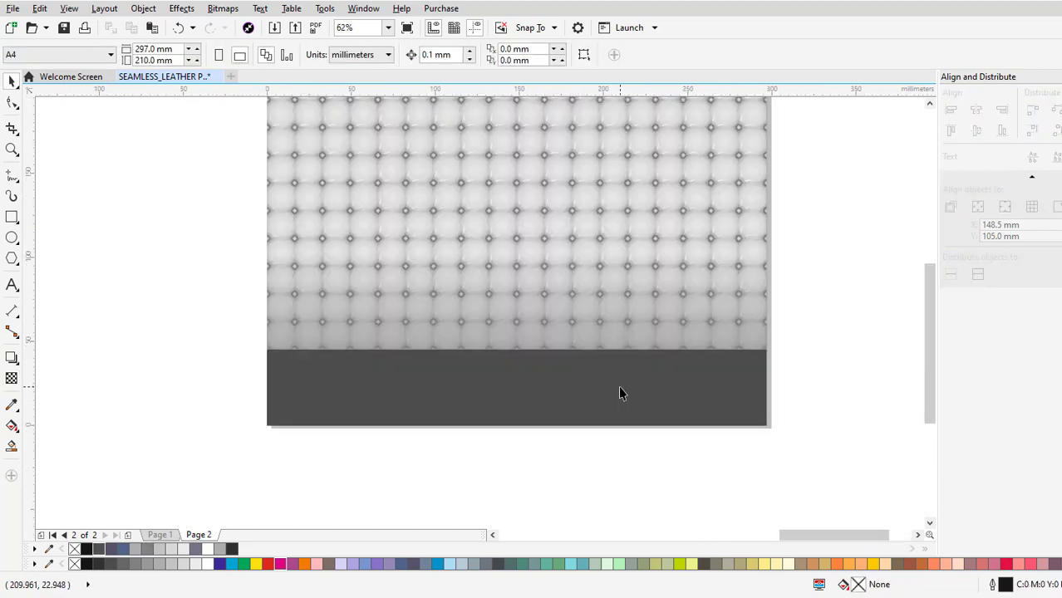
pyautogui.moveTo(618, 384); pyautogui.dragTo(613, 450)
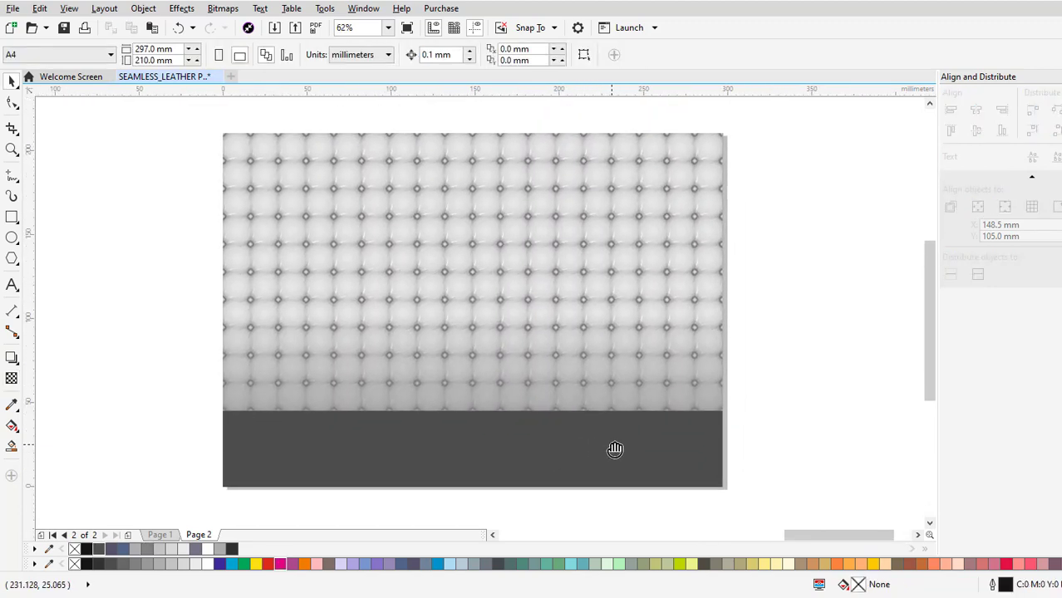
# Try a purplish grey C27 M27 Y0 K50 fill on the floor rectangle.
pyautogui.click(141, 555)
pyautogui.click(594, 381)
pyautogui.click(568, 441)
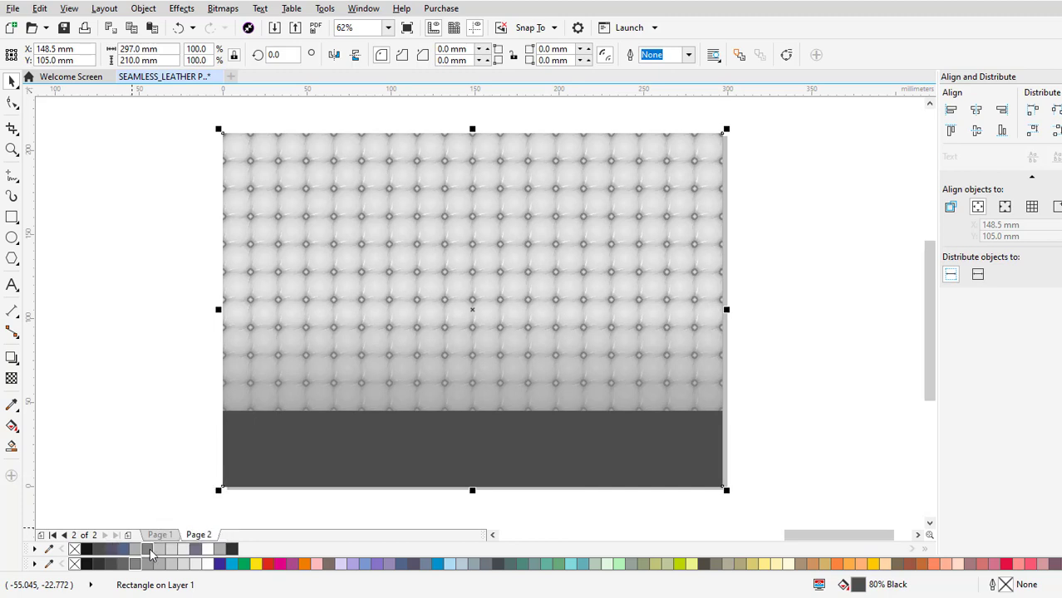
pyautogui.click(194, 548)
pyautogui.click(758, 450)
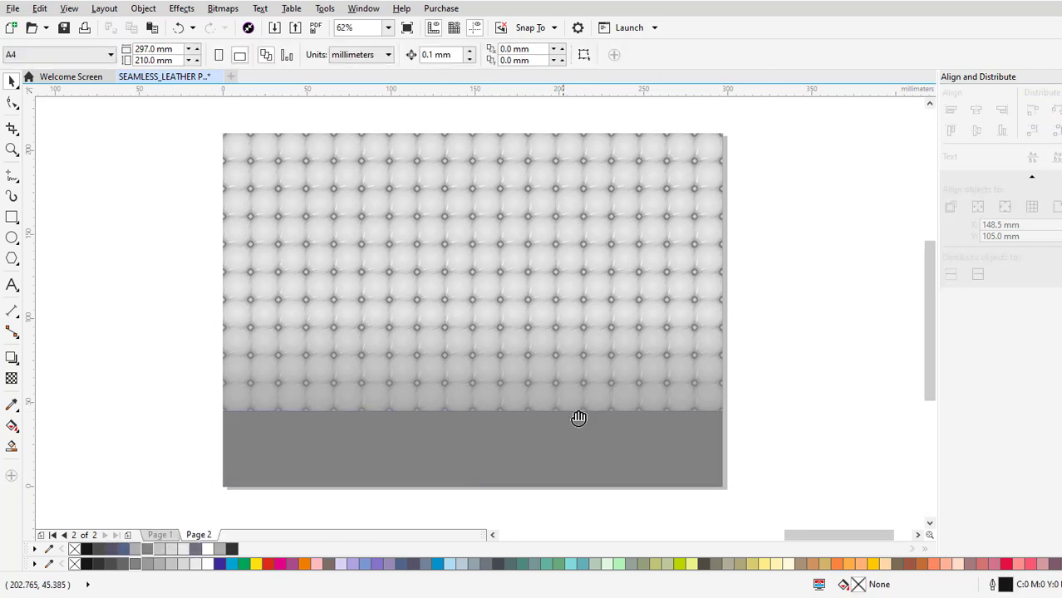
# Copy the sofa bitmap from Page 1 and paste it onto Page 2 in front of the pattern and floor.
pyautogui.moveTo(574, 417); pyautogui.dragTo(615, 416)
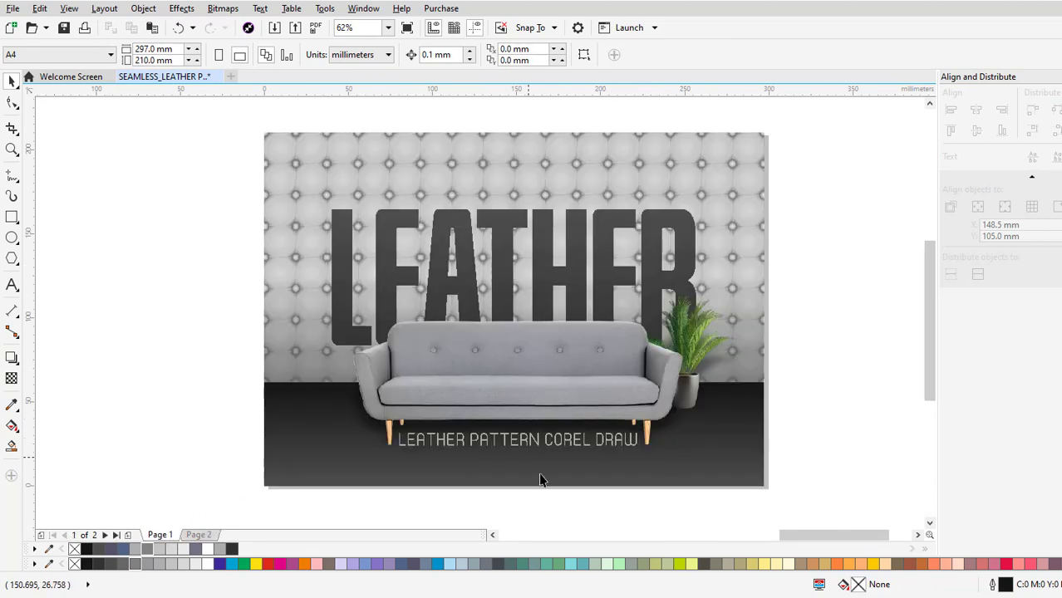
pyautogui.click(588, 402)
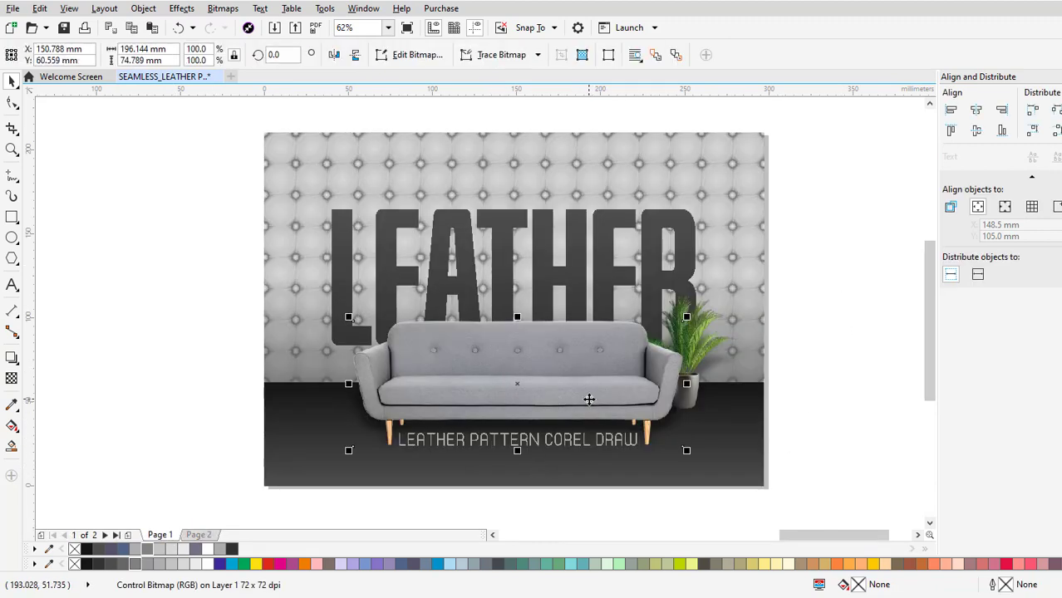
pyautogui.hotkey('ctrl', 'c')
pyautogui.click(208, 535)
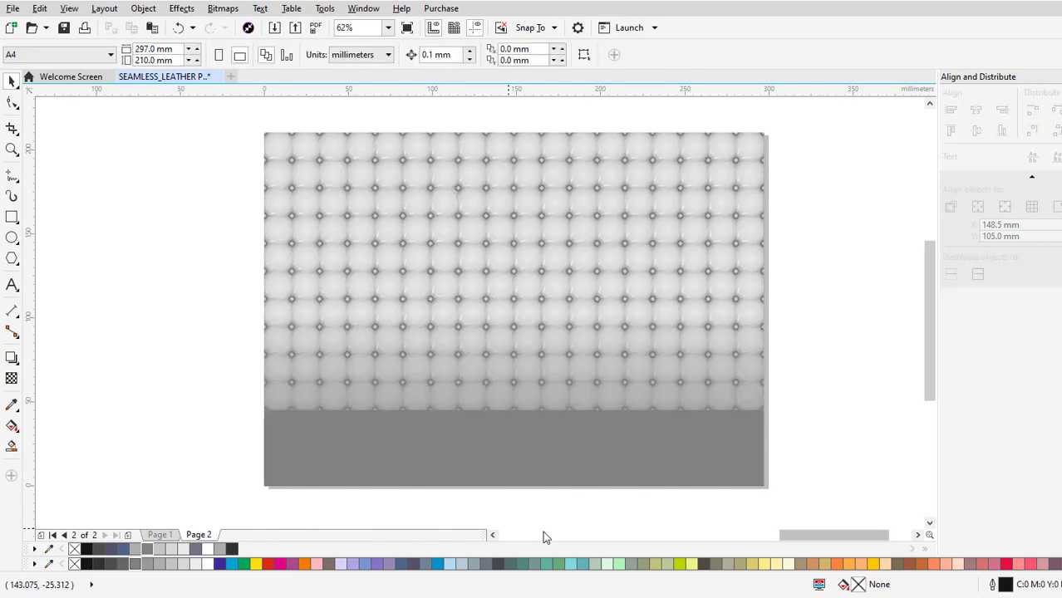
pyautogui.hotkey('ctrl', 'v')
# Fill the floor rectangle with 80% Black and deselect it.
pyautogui.click(711, 470)
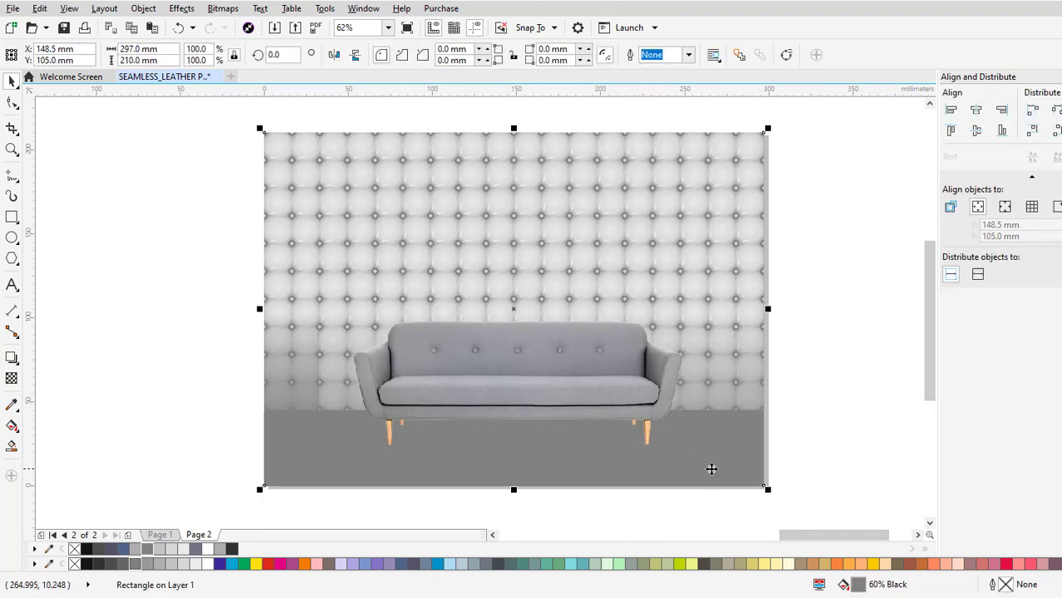
pyautogui.click(99, 549)
pyautogui.press('Escape')
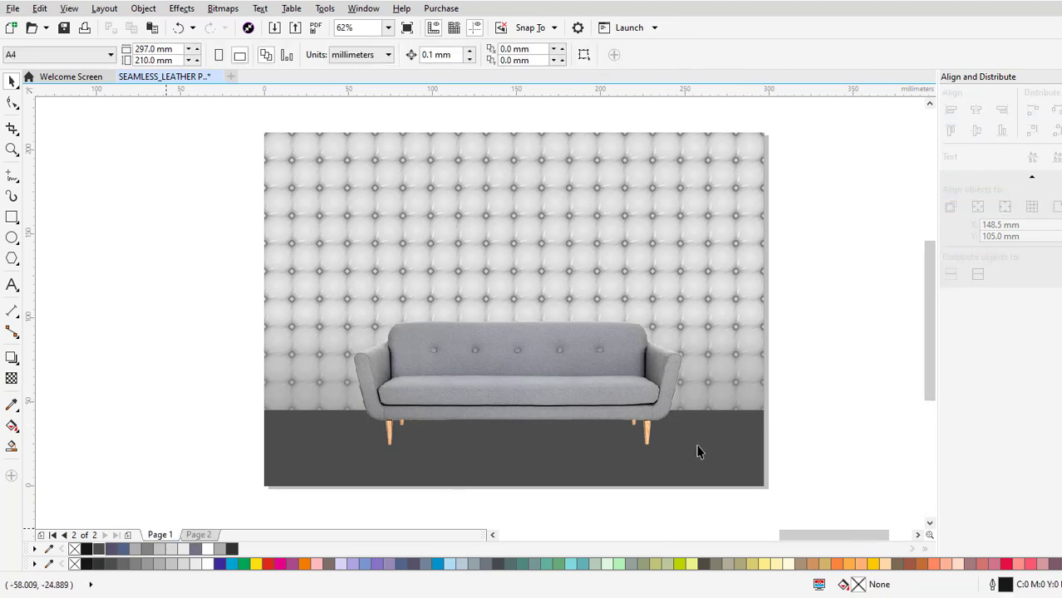
# Copy the potted plant from Page 1 to Page 2, stand it on the floor beside the sofa's right arm, and send it behind the sofa.
pyautogui.press('pageup')
pyautogui.click(704, 363)
pyautogui.hotkey('ctrl', 'c')
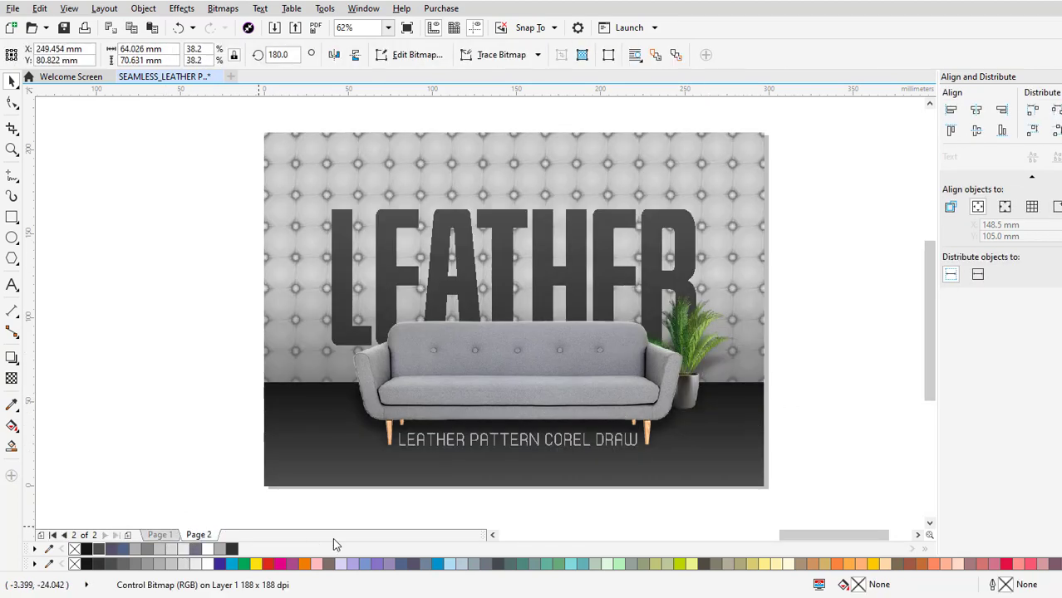
pyautogui.press('pagedown')
pyautogui.hotkey('ctrl', 'v')
pyautogui.moveTo(688, 394); pyautogui.dragTo(683, 421)
pyautogui.hotkey('ctrl', 'pagedown')
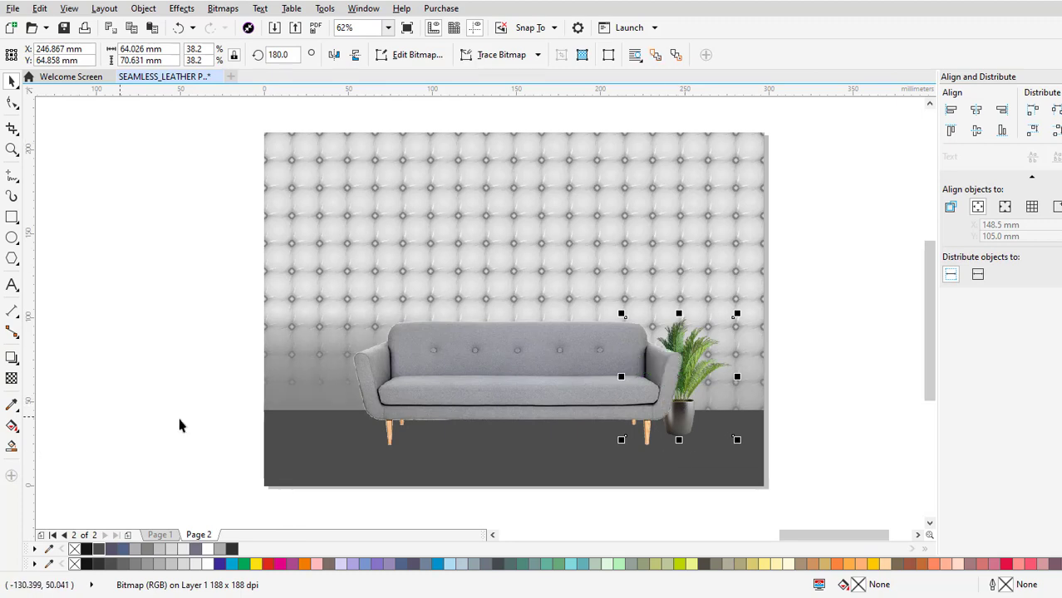
# Copy the LEATHER title from Page 1 to Page 2 and place it behind the sofa and plant.
pyautogui.click(172, 534)
pyautogui.click(500, 270)
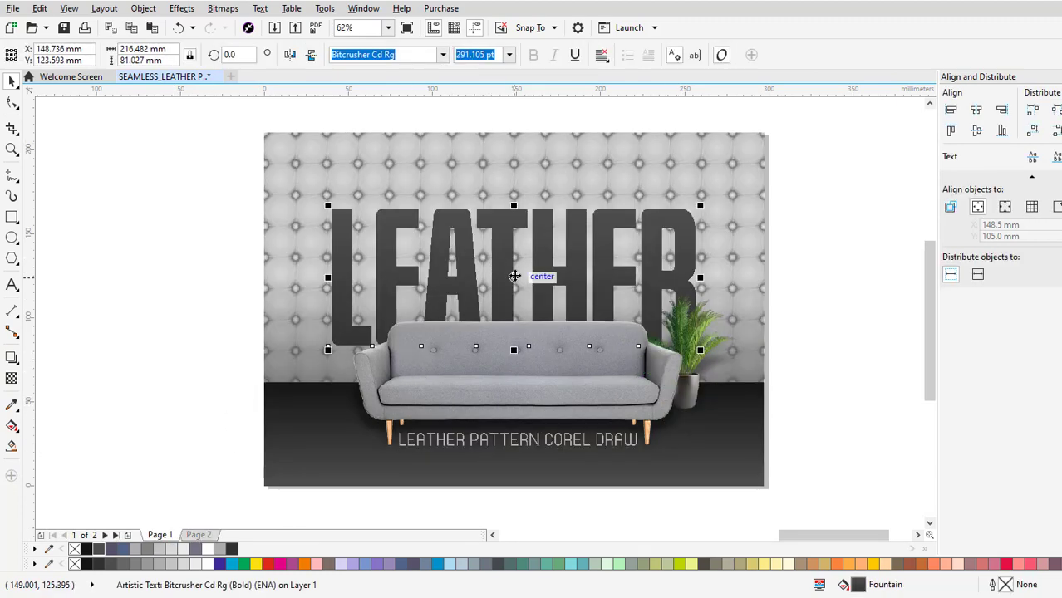
pyautogui.click(204, 537)
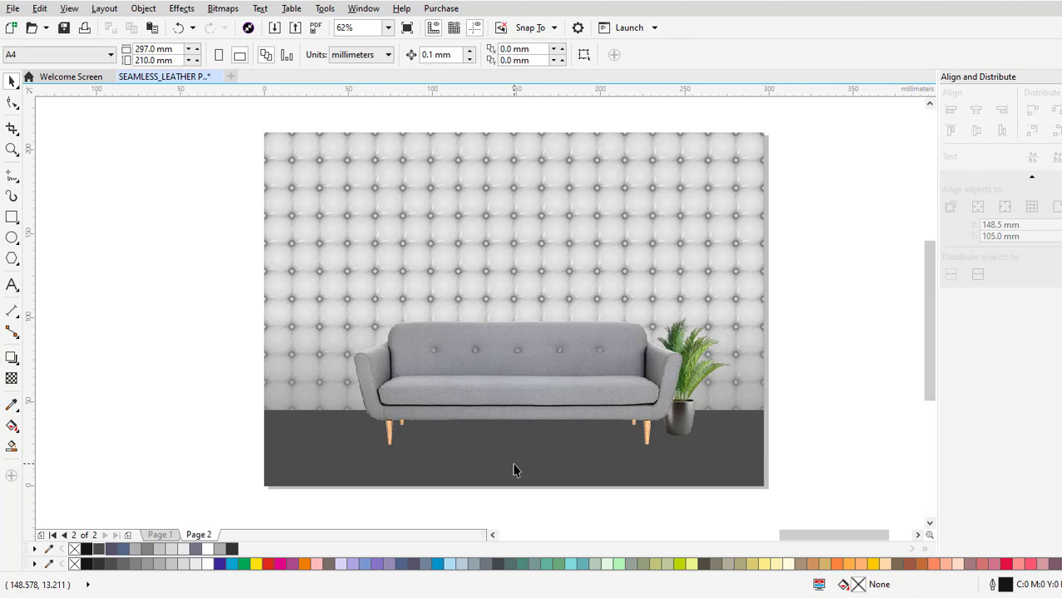
pyautogui.hotkey('ctrl', 'v')
pyautogui.hotkey('ctrl', 'pagedown')
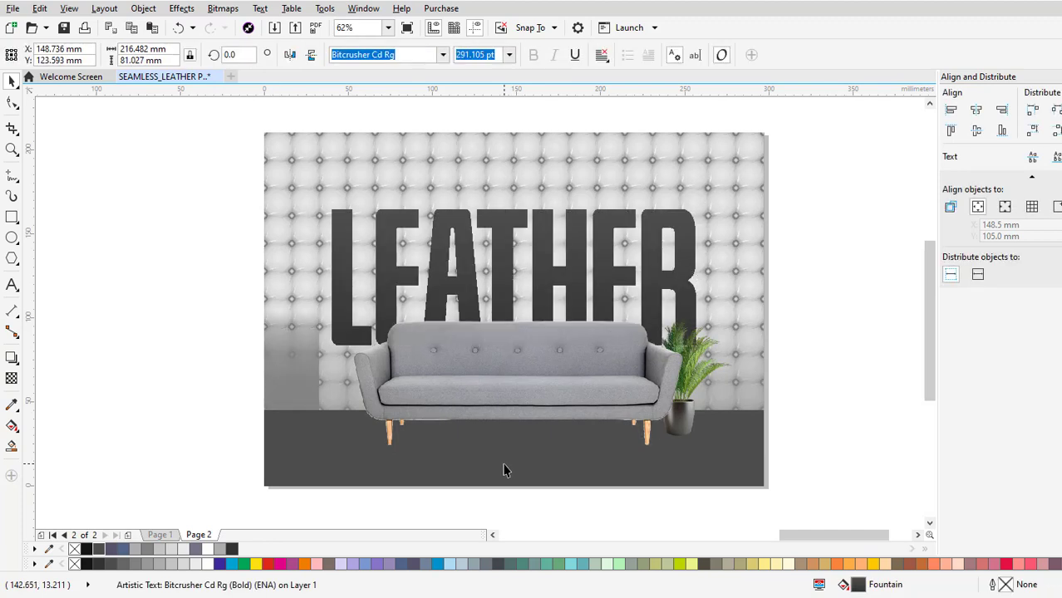
pyautogui.scroll(1, 353, 363)
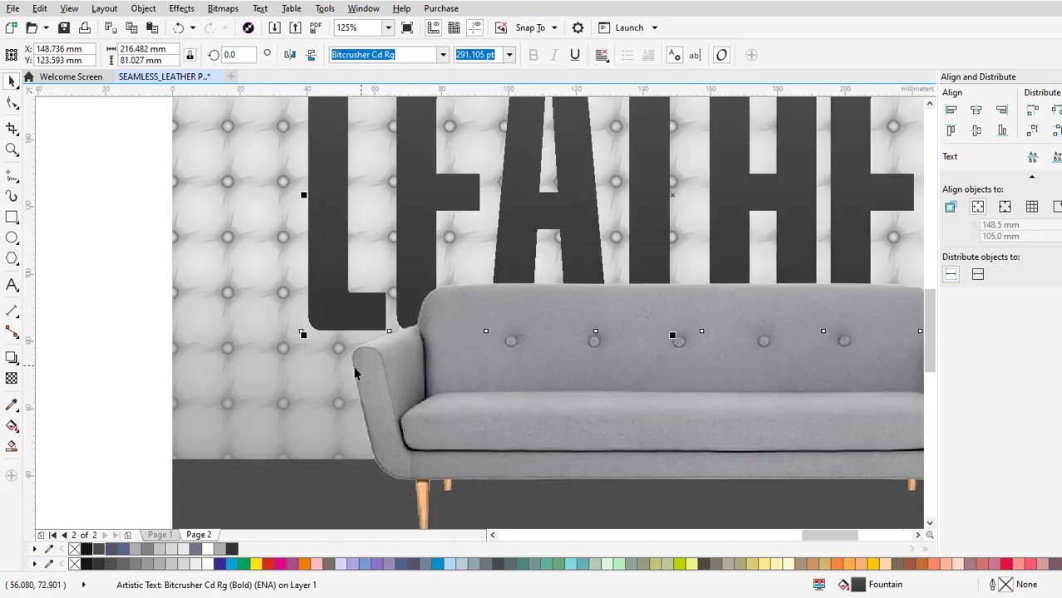
pyautogui.scroll(-1, 323, 361)
pyautogui.moveTo(567, 364); pyautogui.dragTo(562, 339)
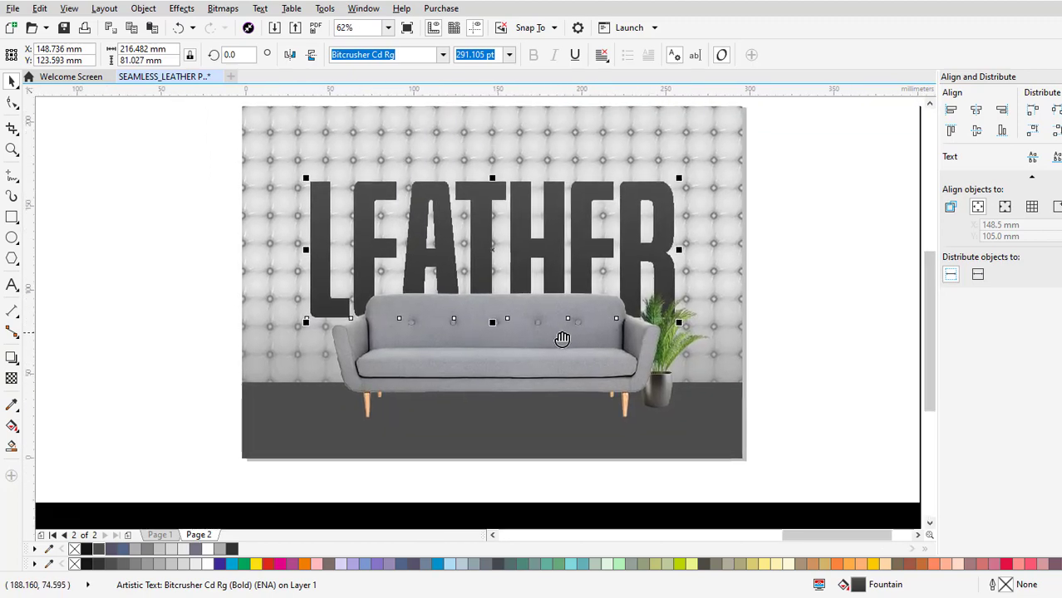
# Examine the tufted wall pattern and the LEATHER title up close, and review the composition of the whole Page 2 scene.
pyautogui.click(786, 396)
pyautogui.scroll(2, 738, 211)
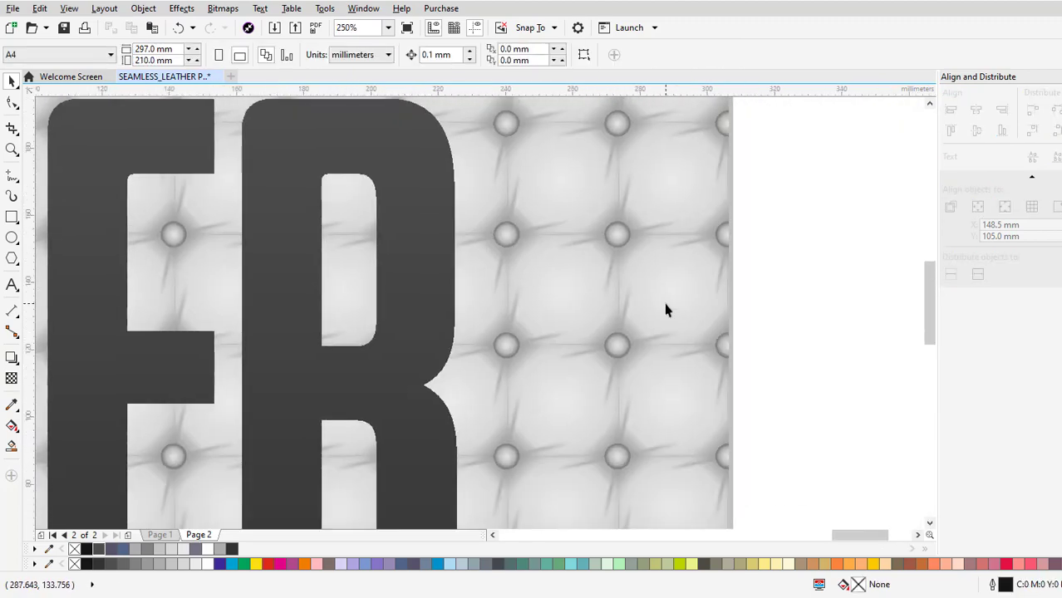
pyautogui.scroll(-2, 667, 306)
pyautogui.scroll(-3, 585, 396)
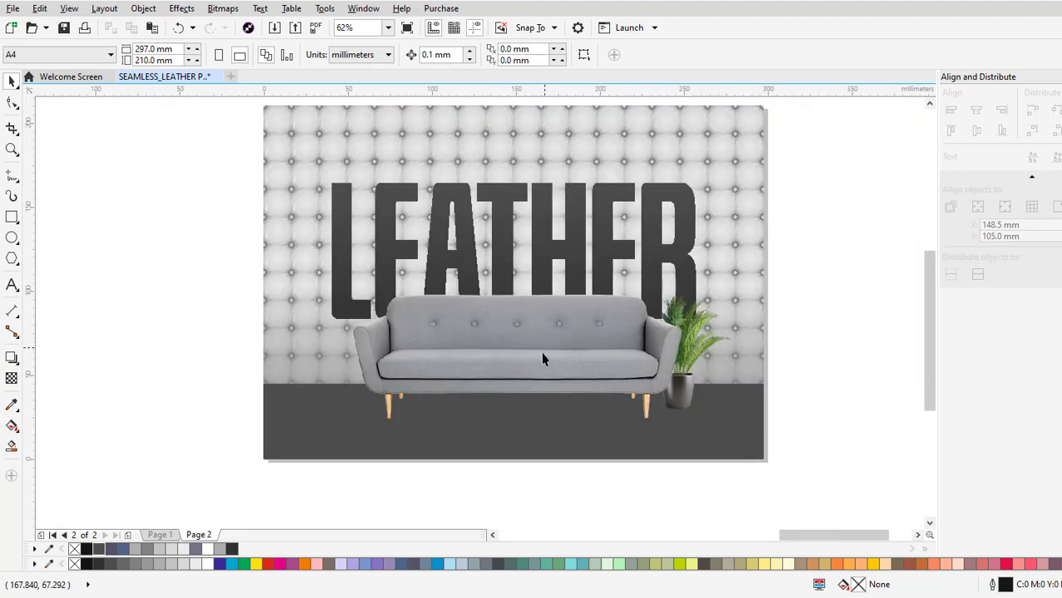
pyautogui.click(543, 355)
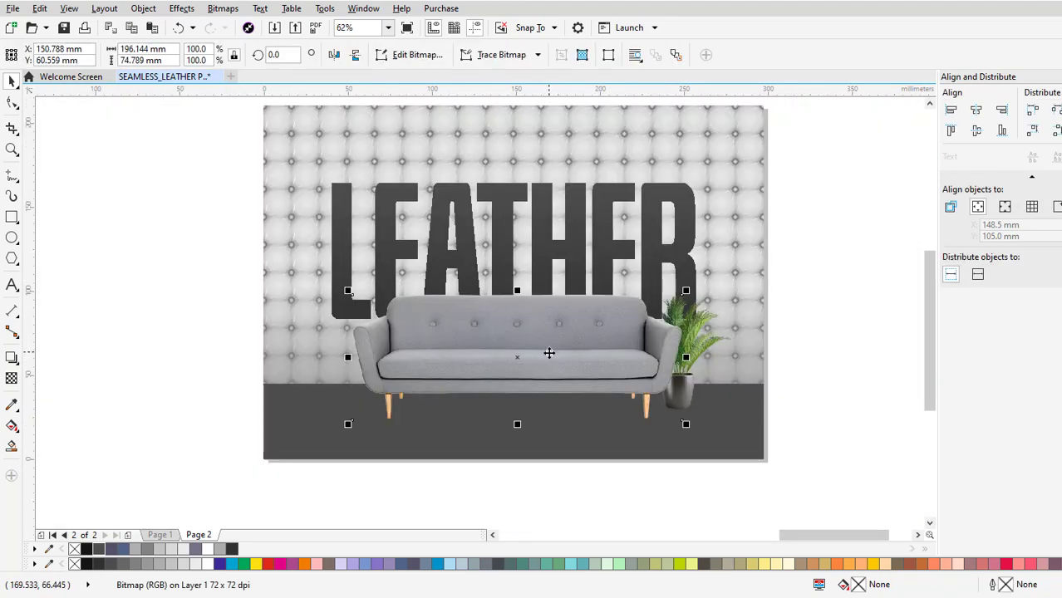
pyautogui.moveTo(549, 354); pyautogui.dragTo(546, 398)
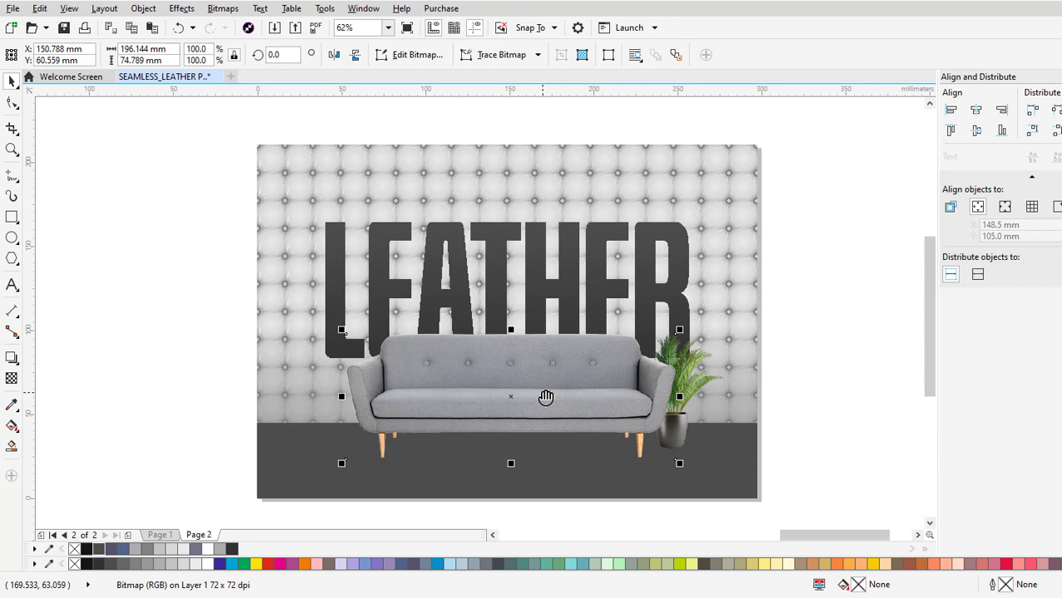
pyautogui.click(808, 370)
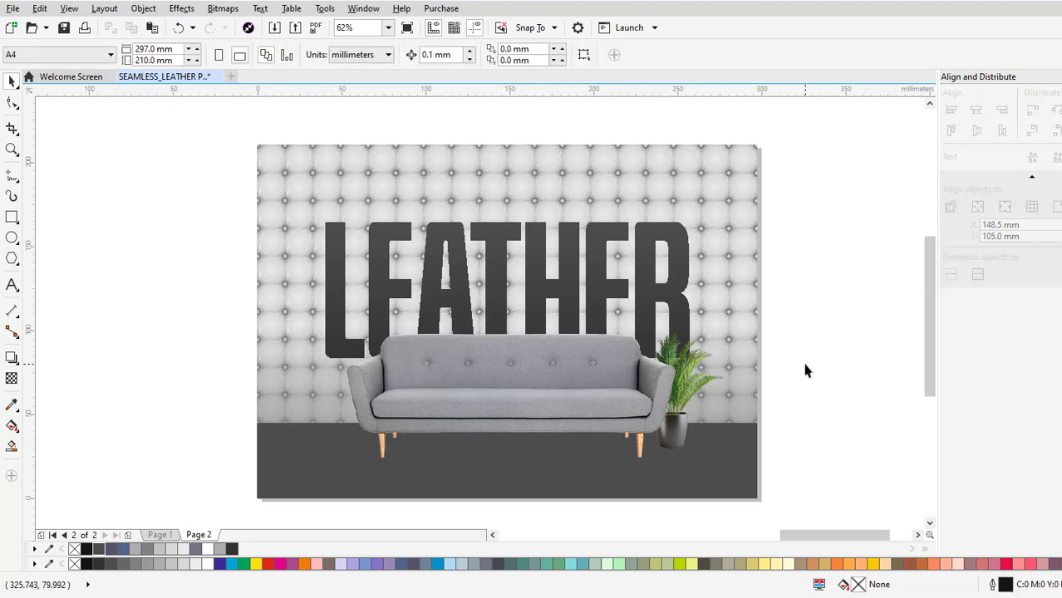
# Add a soft black drop shadow to the sofa so it falls on the wall and floor behind it.
pyautogui.click(510, 389)
pyautogui.click(11, 357)
pyautogui.moveTo(511, 460); pyautogui.dragTo(513, 387)
# Add a drop shadow to the potted plant beside the sofa and deselect it.
pyautogui.click(693, 422)
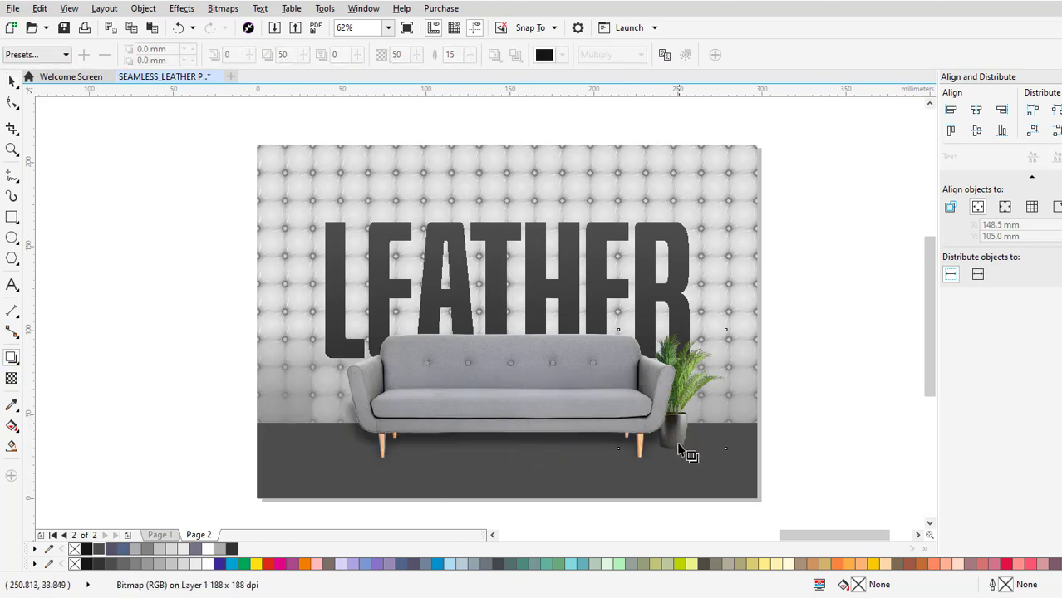
pyautogui.moveTo(676, 373); pyautogui.dragTo(672, 449)
pyautogui.click(772, 486)
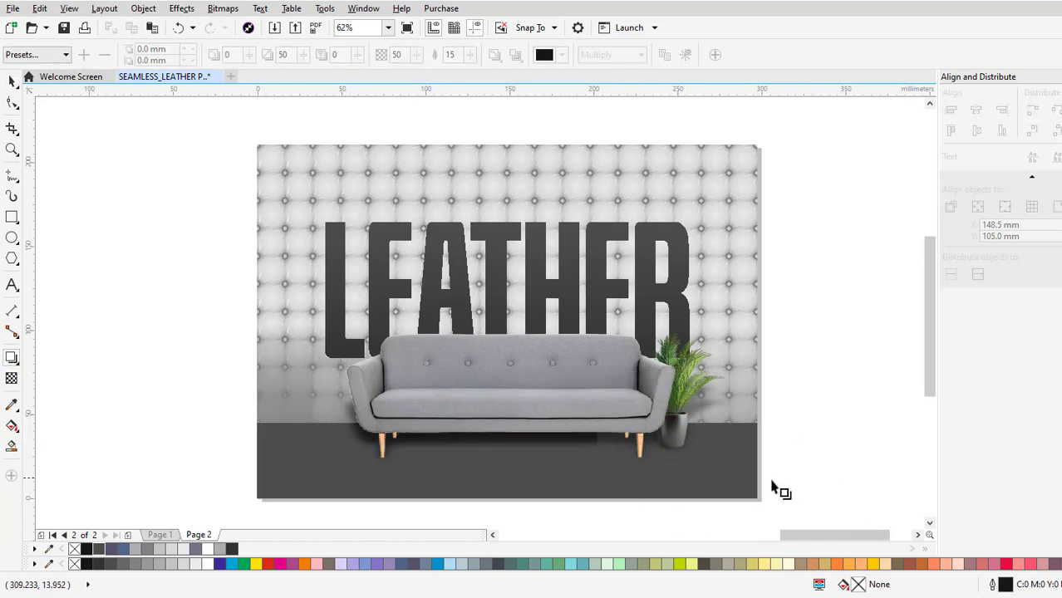
pyautogui.click(12, 81)
pyautogui.scroll(3, 669, 214)
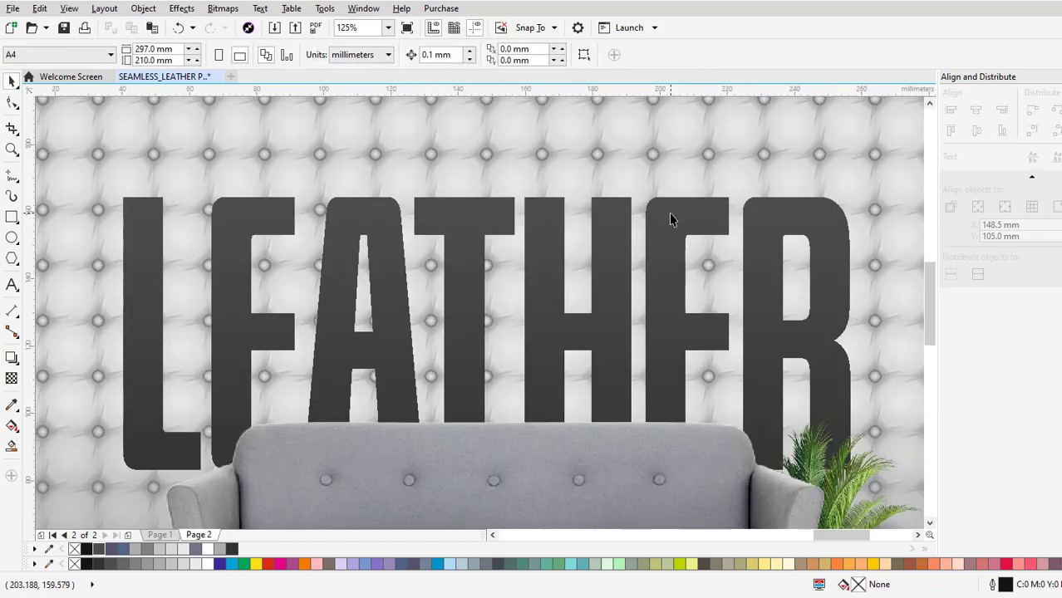
pyautogui.scroll(1, 478, 226)
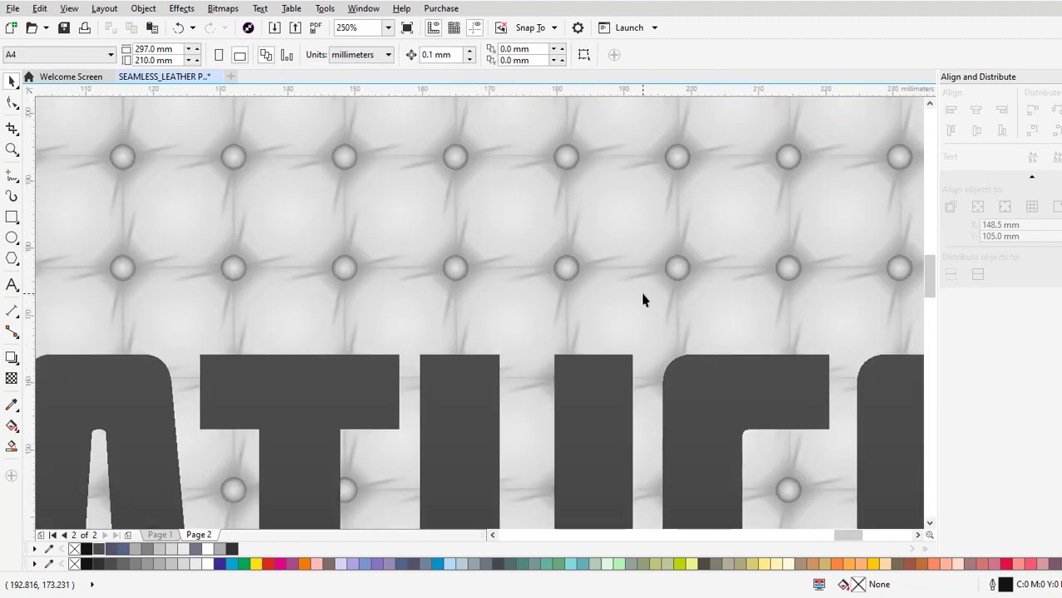
pyautogui.scroll(-2, 642, 295)
pyautogui.moveTo(653, 362); pyautogui.dragTo(600, 307)
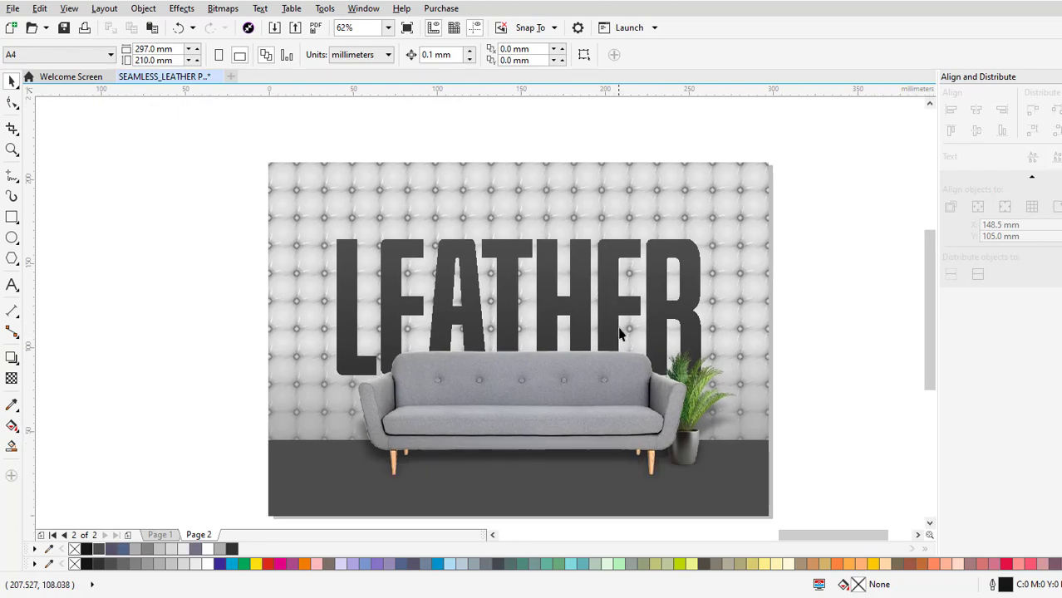